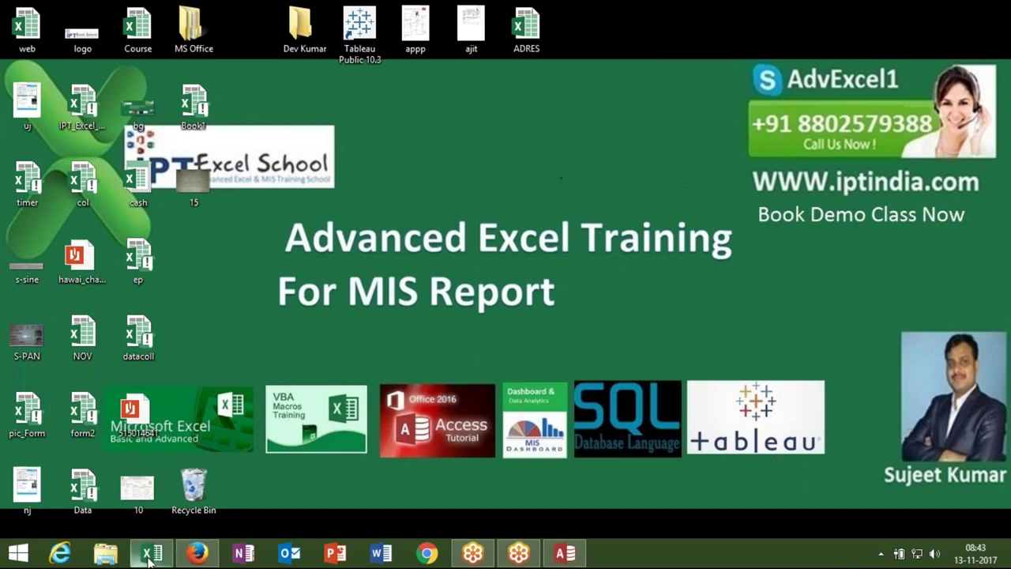
Bring Excel to the front and open the recent Data workbook
{"action": "mouse_move", "coordinate": [150, 553]}
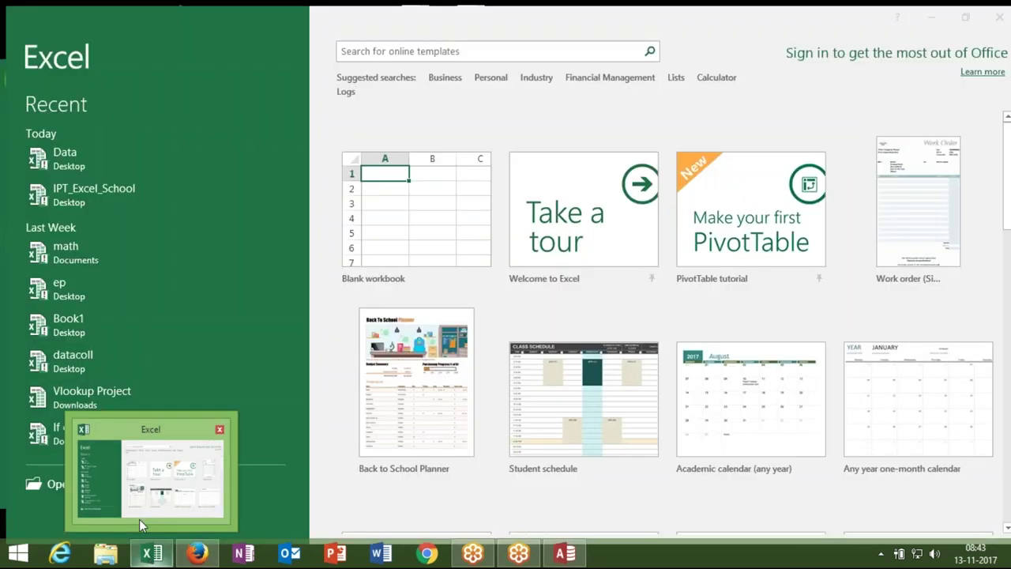
{"action": "left_click", "coordinate": [139, 519]}
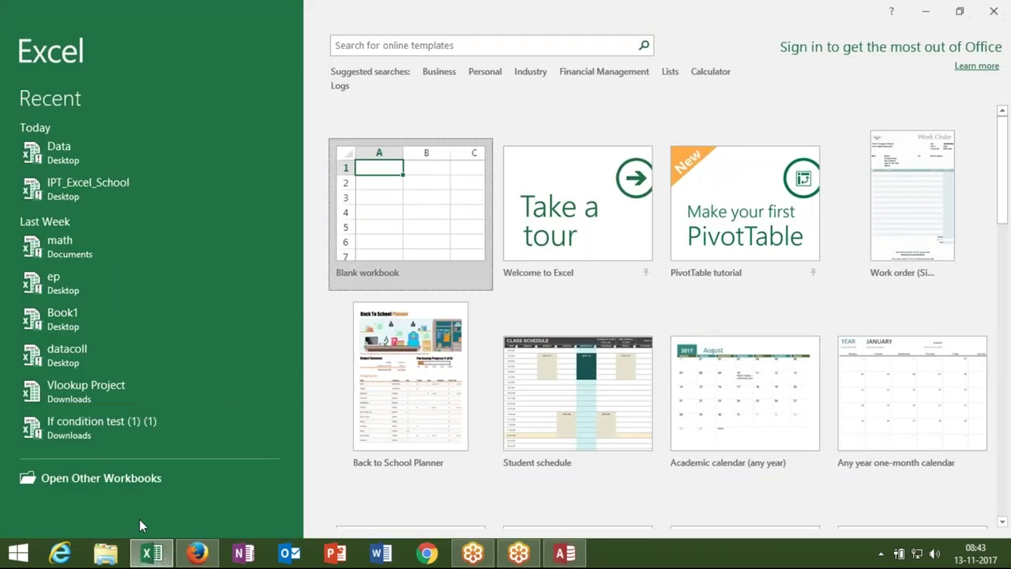
{"action": "left_click", "coordinate": [103, 163]}
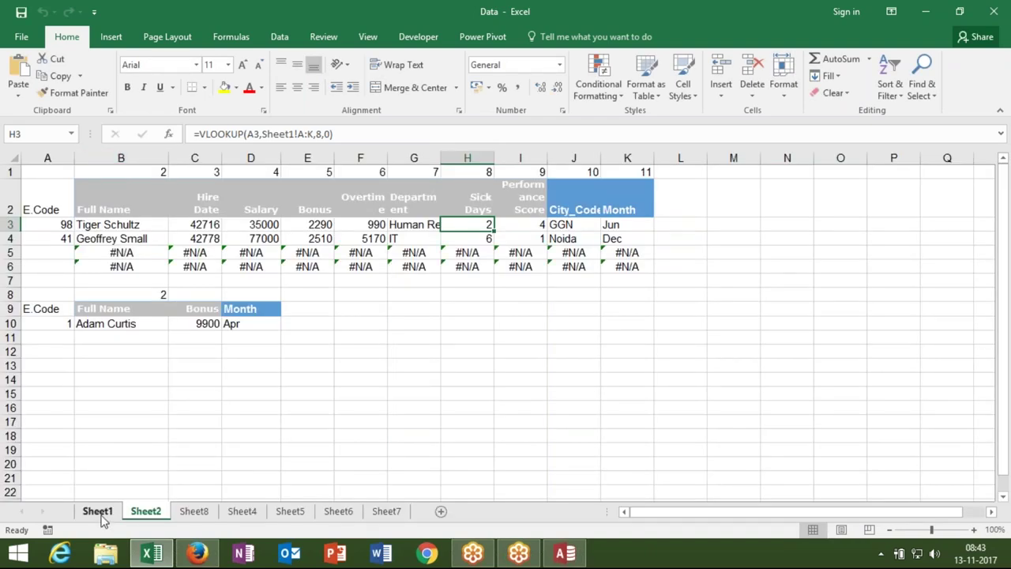
On Sheet1, insert a blank column A before the employee table
{"action": "left_click", "coordinate": [98, 511]}
{"action": "left_click", "coordinate": [47, 210]}
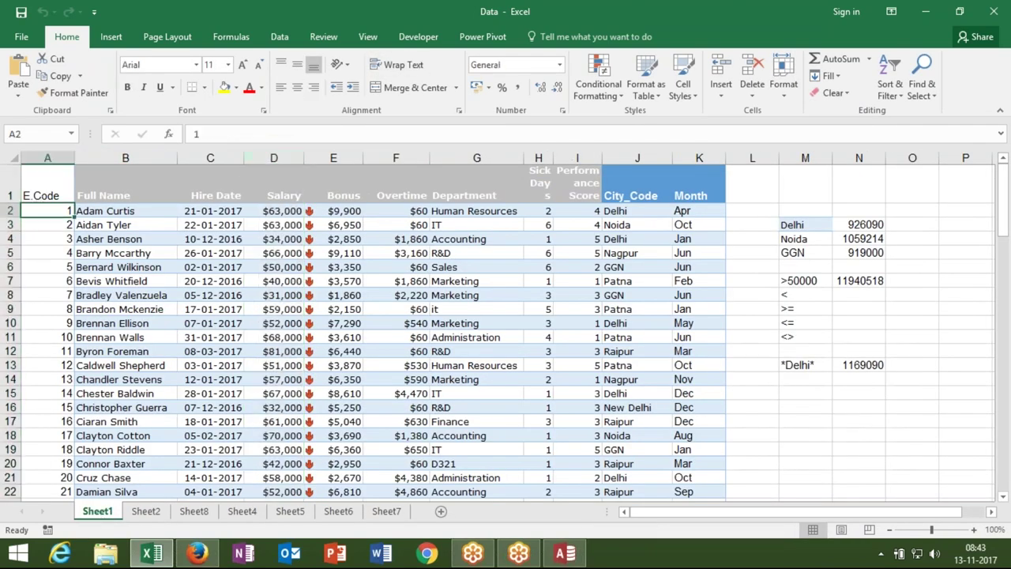
{"action": "left_click", "coordinate": [48, 158]}
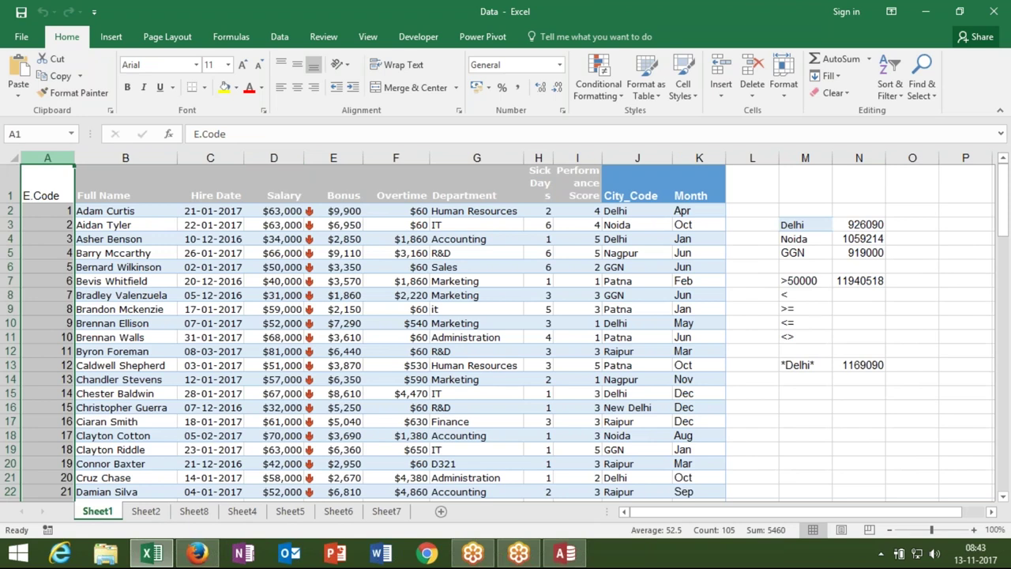
{"action": "key", "text": "ctrl+shift+plus"}
Copy the employee table range A1:L105
{"action": "mouse_move", "coordinate": [47, 195]}
{"action": "left_mouse_down"}
{"action": "mouse_move", "coordinate": [759, 196]}
{"action": "mouse_move", "coordinate": [778, 503]}
{"action": "left_mouse_up"}
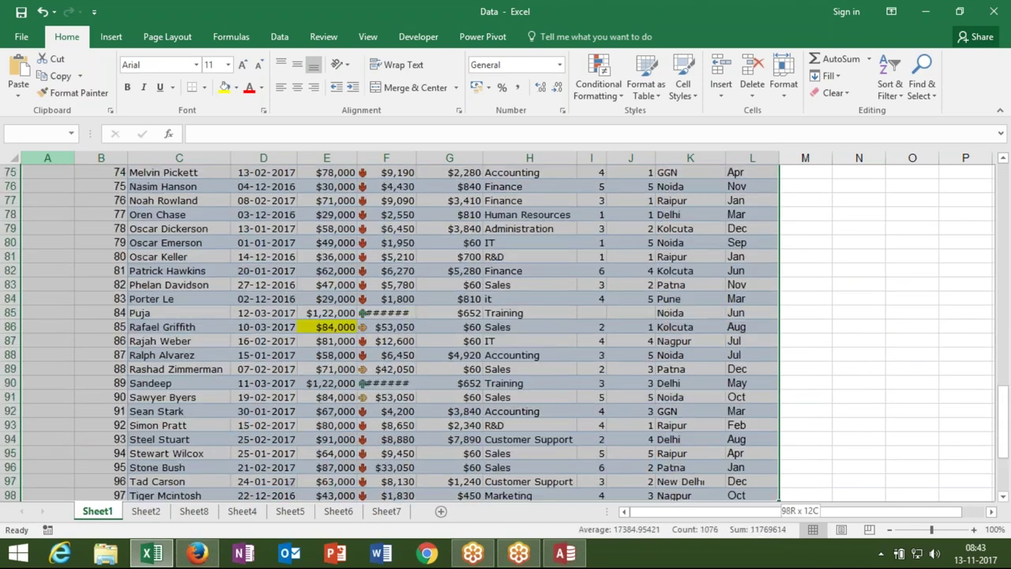
{"action": "left_click_drag", "start_coordinate": [779, 502], "coordinate": [779, 248]}
{"action": "key", "text": "ctrl+c"}
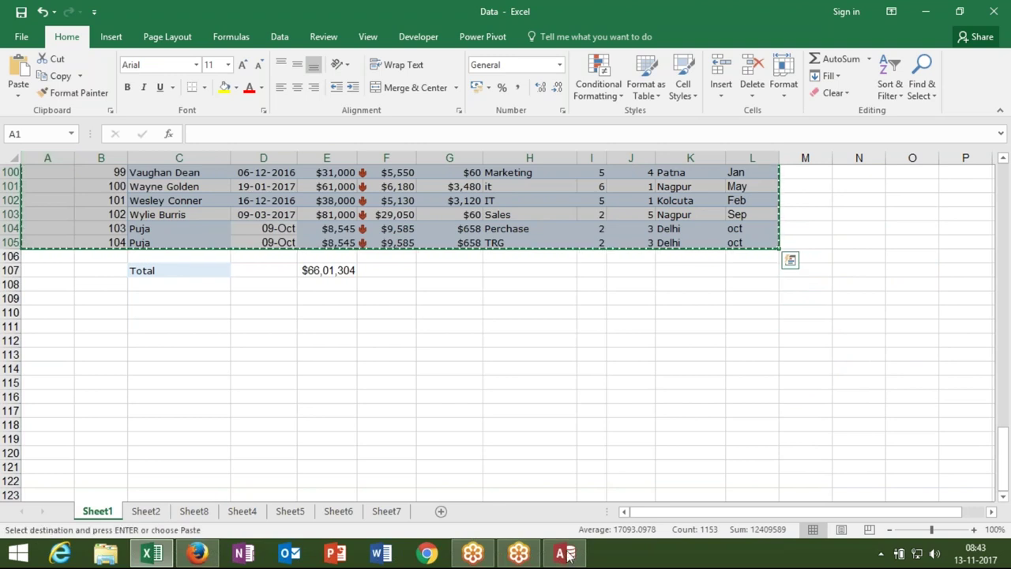
In Access, paste the copied Excel table over Table1's ID and Click to Add columns
{"action": "left_click", "coordinate": [574, 555]}
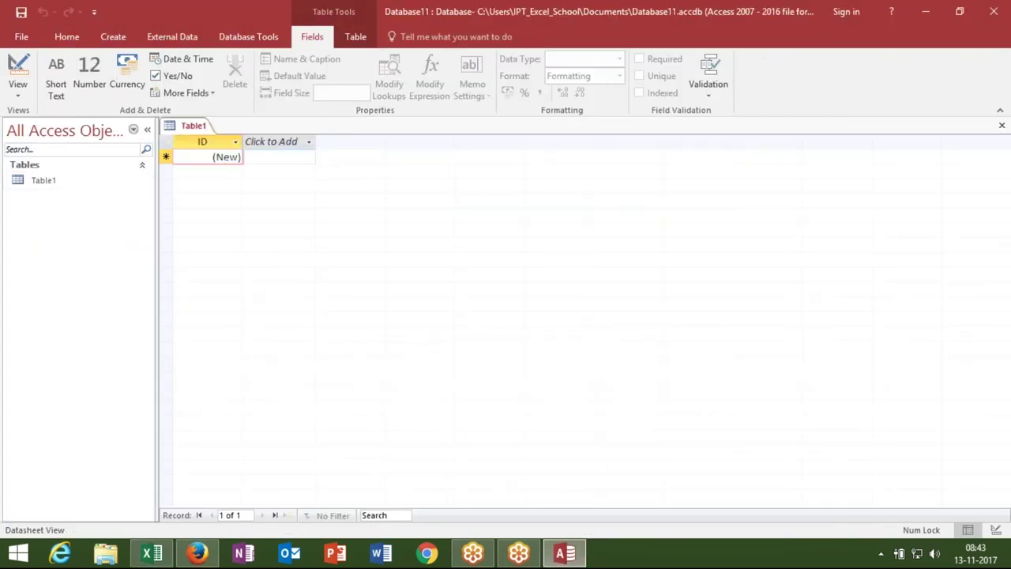
{"action": "left_click", "coordinate": [309, 141]}
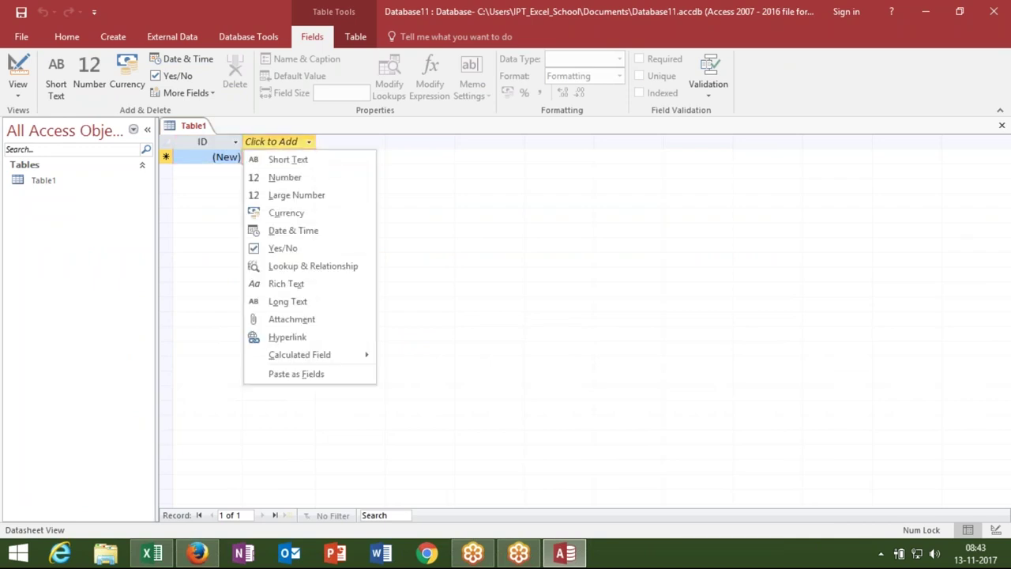
{"action": "key", "text": "Escape"}
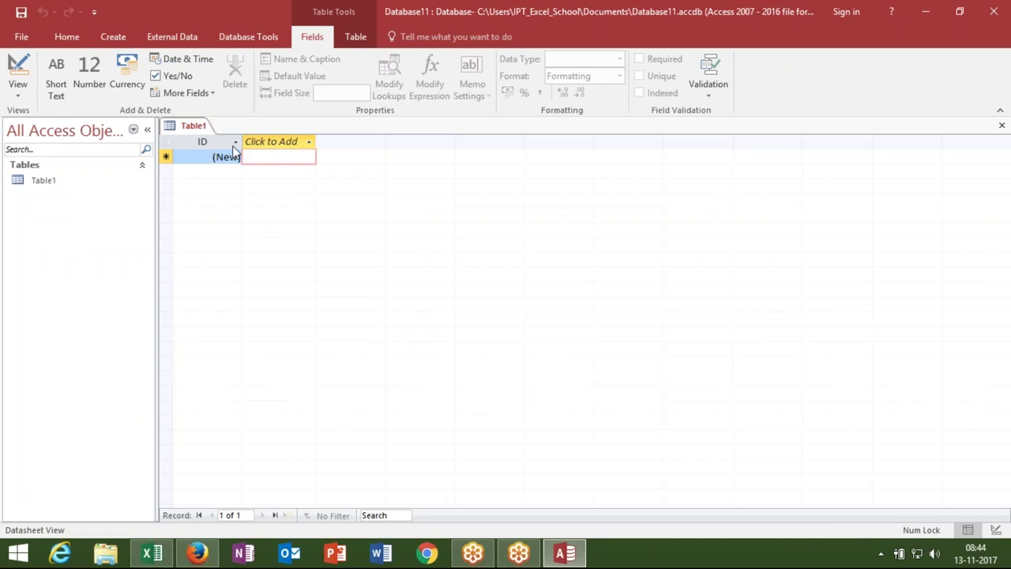
{"action": "left_click", "coordinate": [213, 156]}
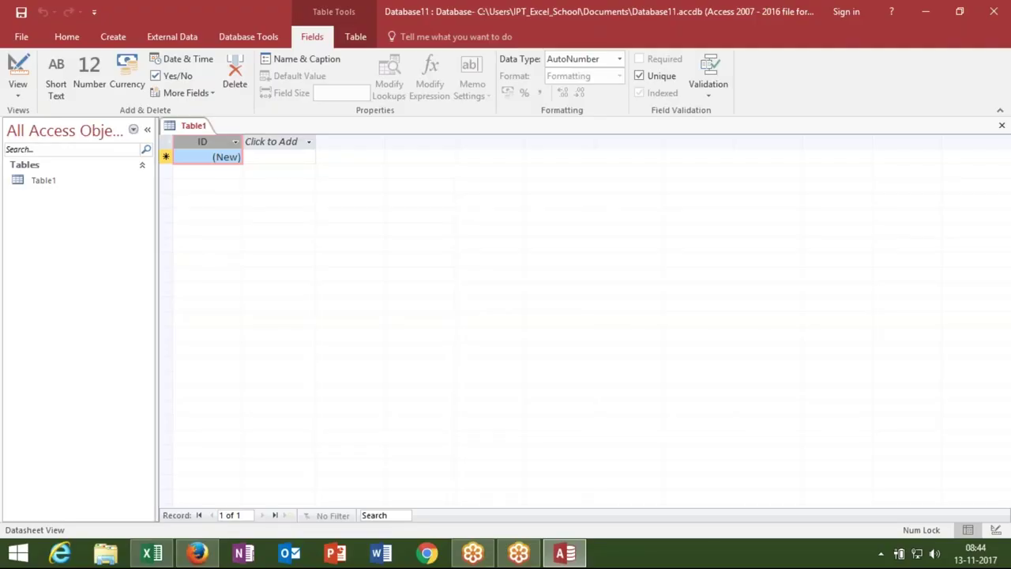
{"action": "key", "text": "alt+Tab"}
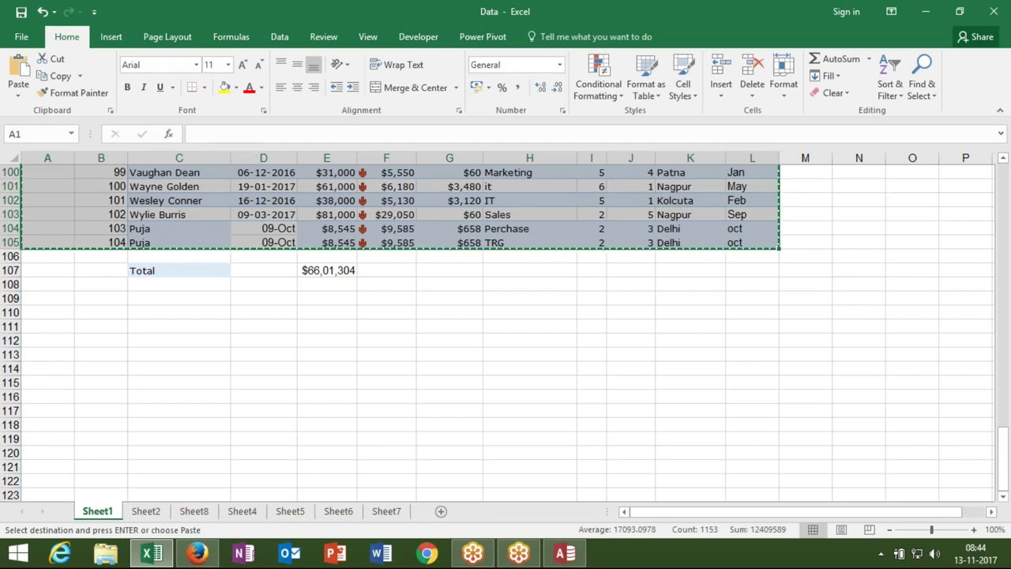
{"action": "key", "text": "alt+Tab"}
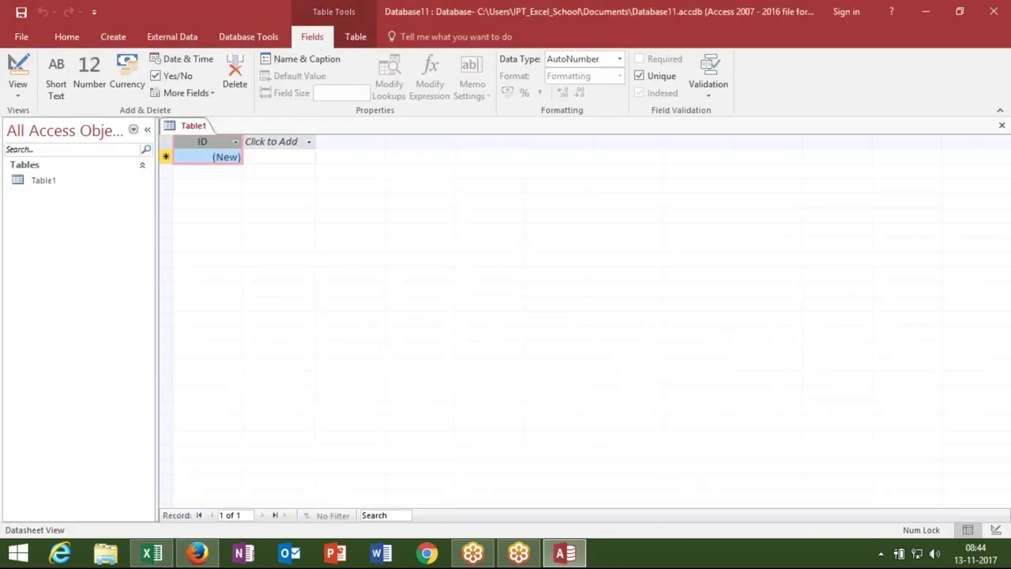
{"action": "left_click_drag", "start_coordinate": [225, 142], "coordinate": [272, 141]}
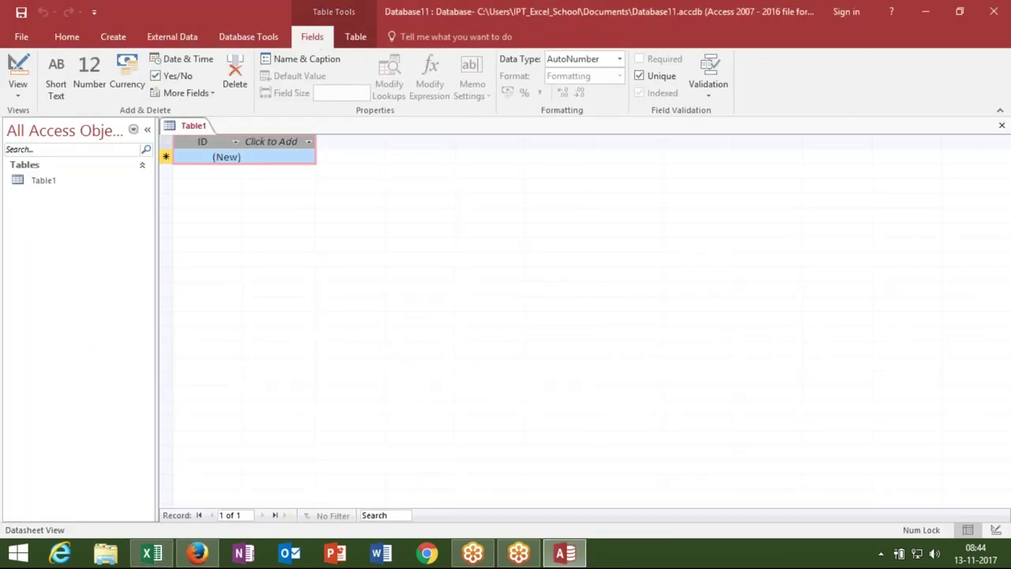
{"action": "key", "text": "ctrl+v"}
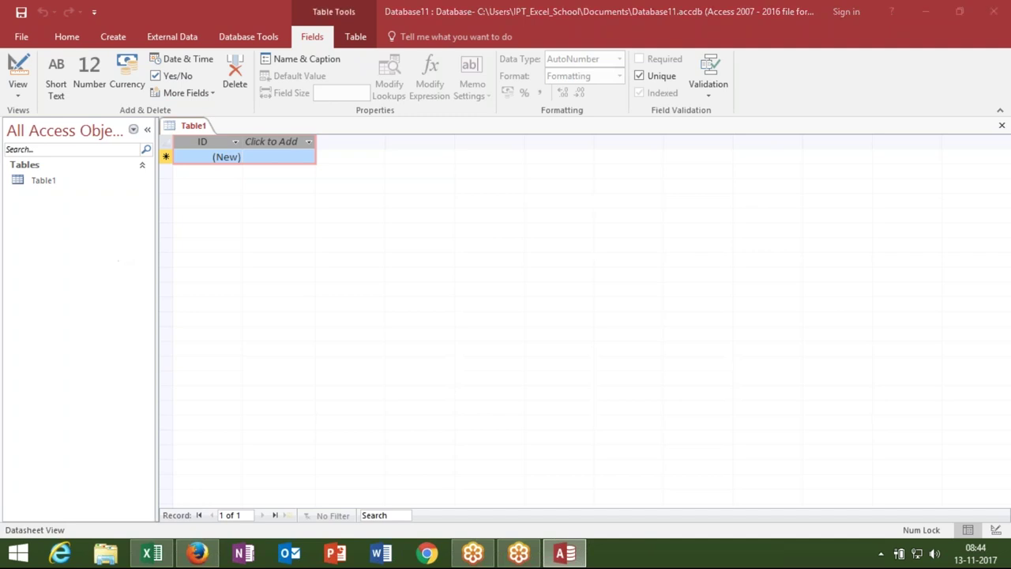
Dismiss the reserved-word warning and the damaged-clipboard error
{"action": "left_click", "coordinate": [472, 324]}
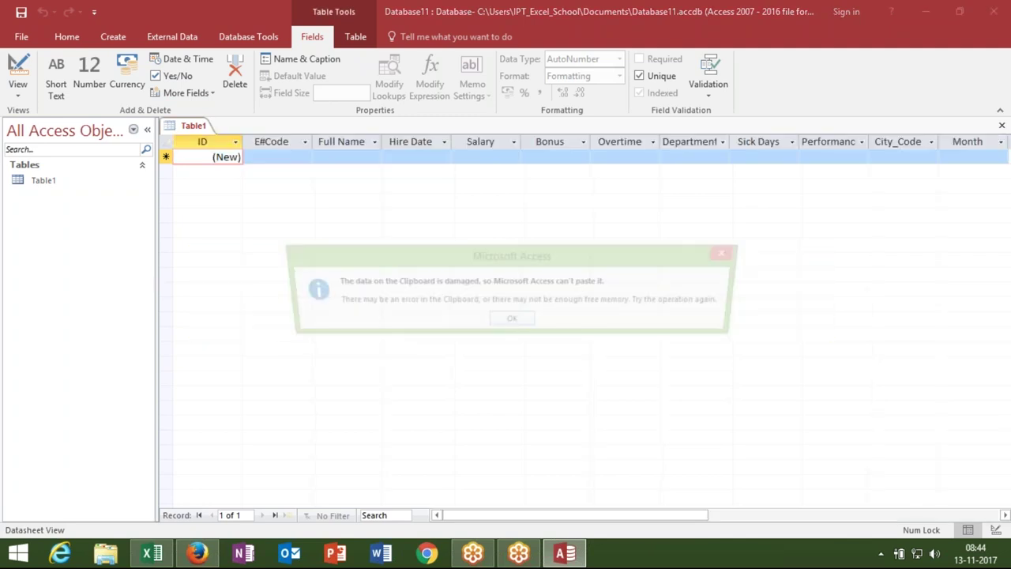
{"action": "left_click", "coordinate": [509, 319]}
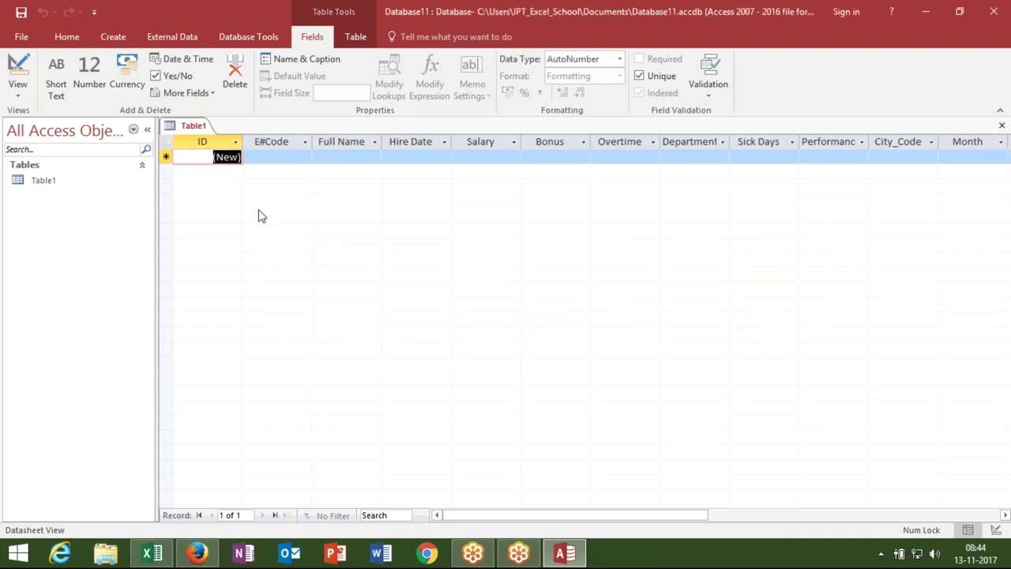
{"action": "key", "text": "alt+Tab"}
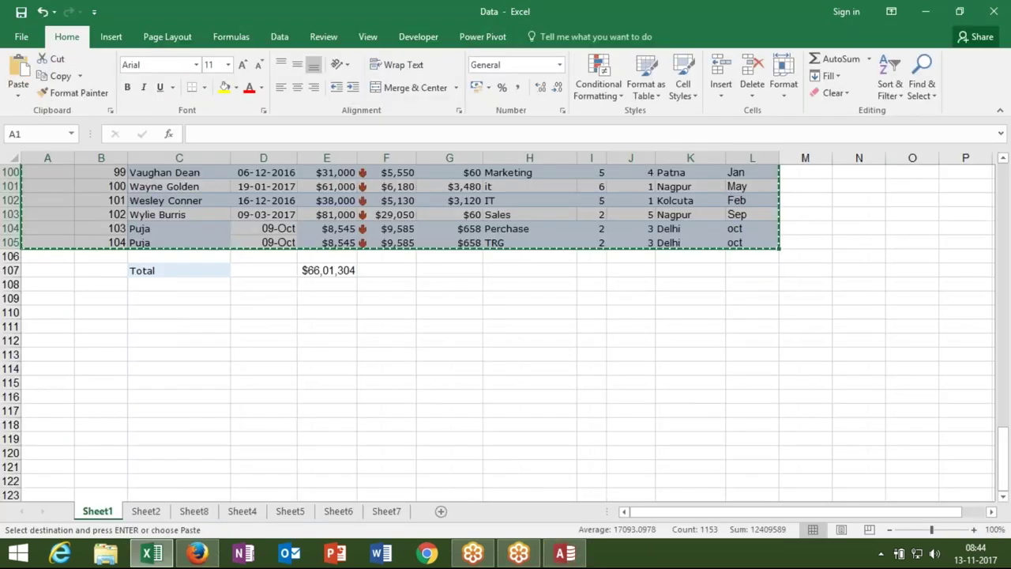
{"action": "key", "text": "alt+Tab"}
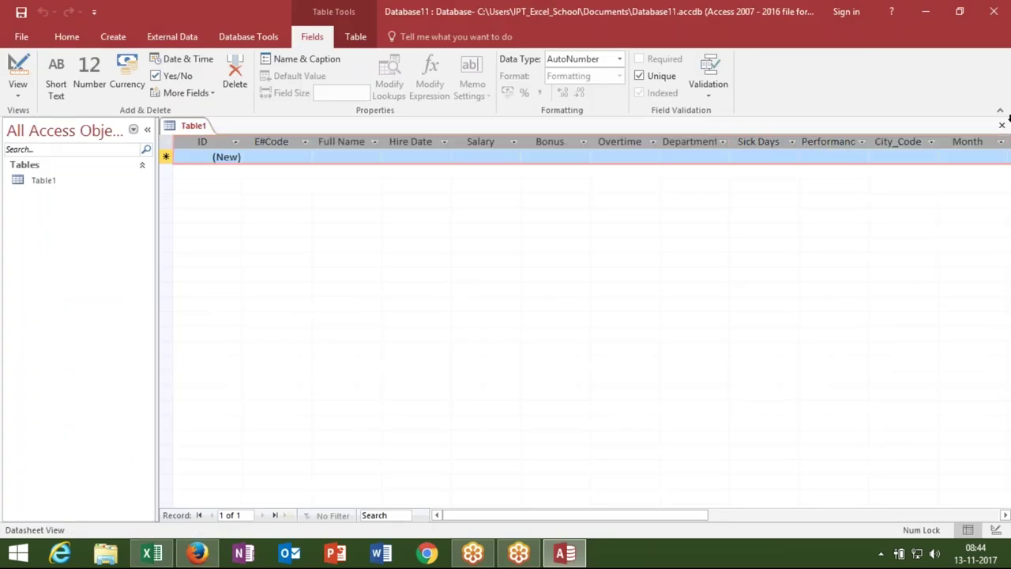
Reselect Table1's columns and paste the Excel data again, then select columns ID through Month
{"action": "key", "text": "End"}
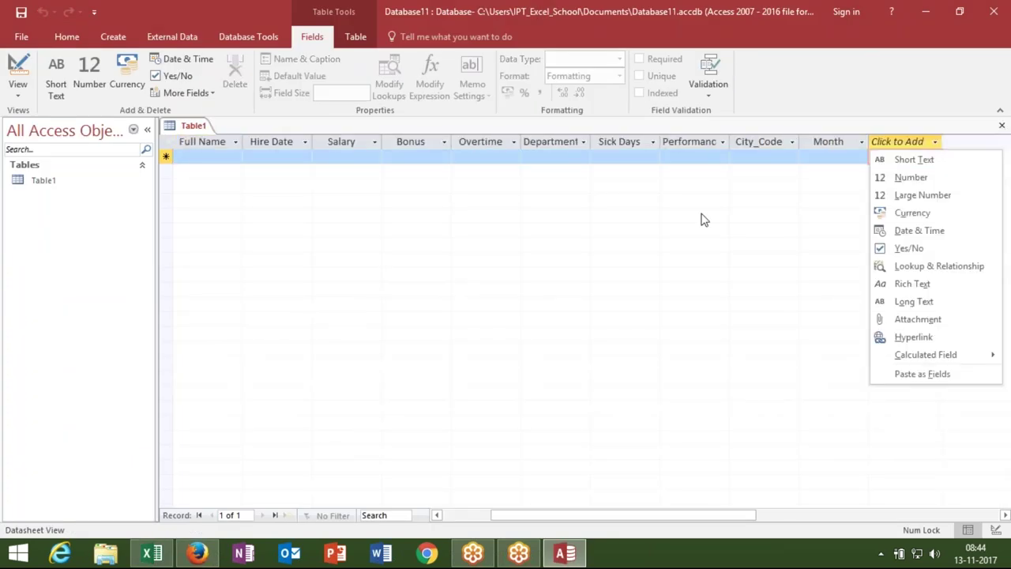
{"action": "left_click", "coordinate": [703, 220]}
{"action": "left_click_drag", "start_coordinate": [831, 141], "coordinate": [174, 142]}
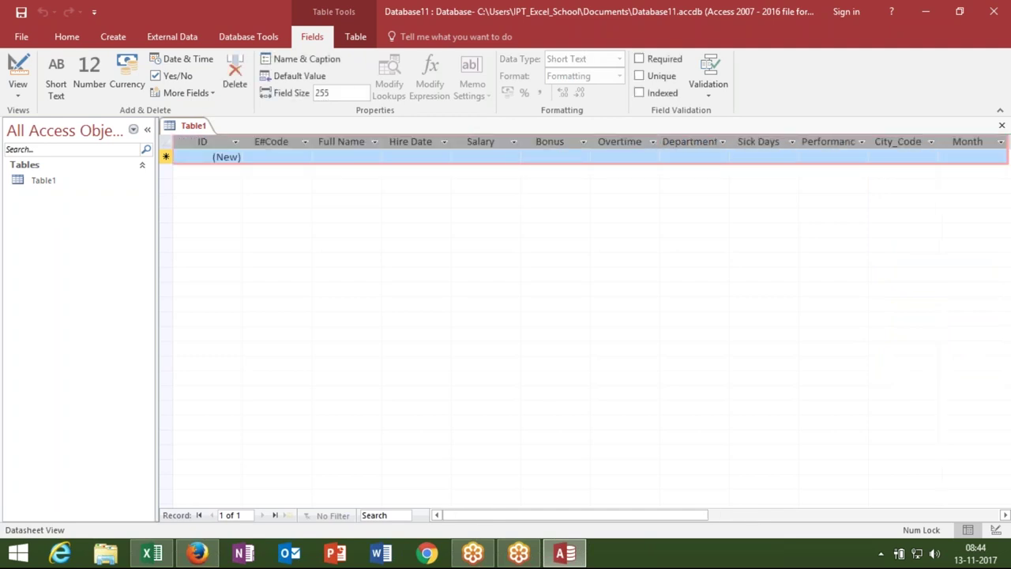
{"action": "key", "text": "ctrl+v"}
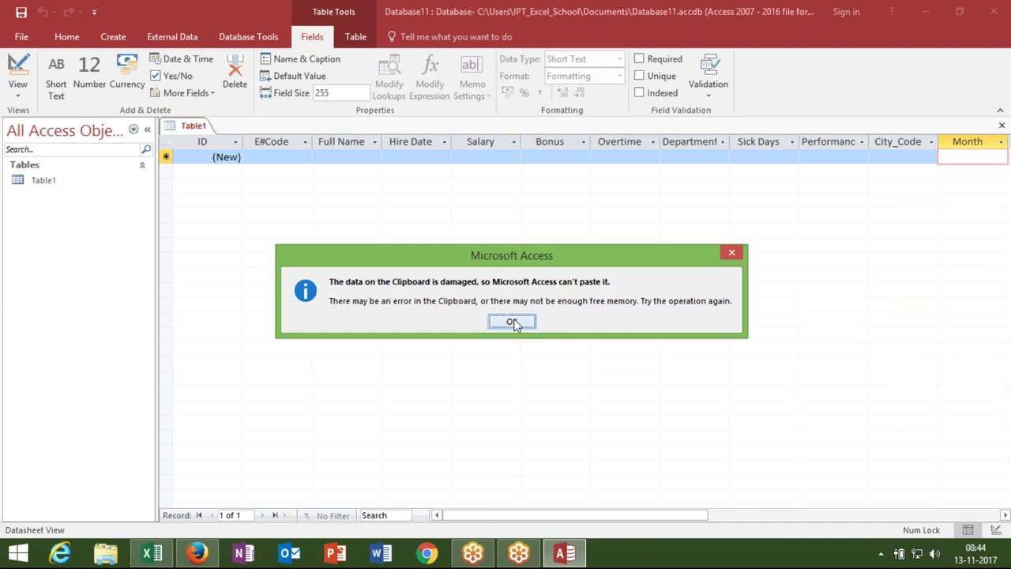
{"action": "left_click", "coordinate": [513, 322]}
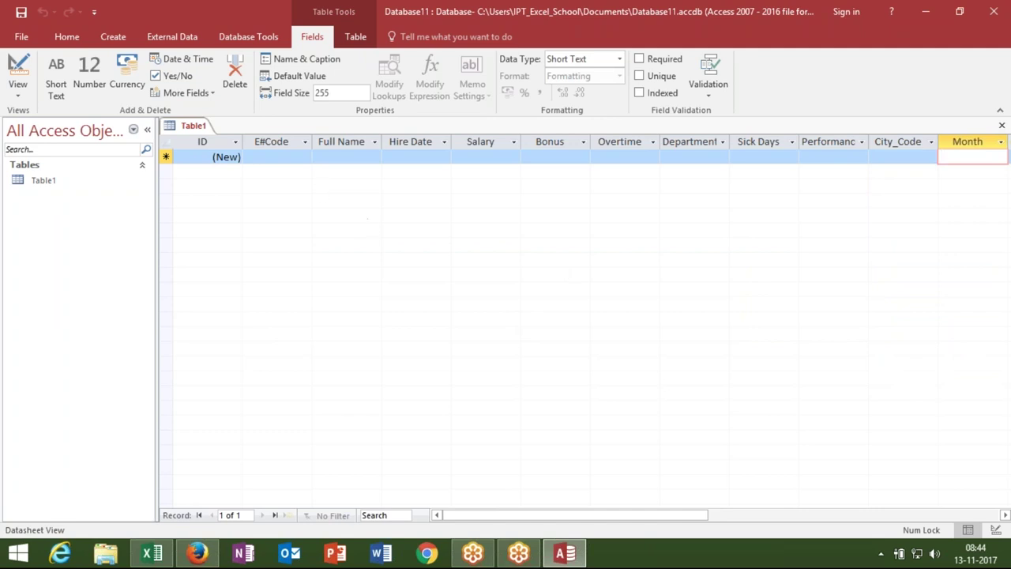
{"action": "left_click_drag", "start_coordinate": [207, 141], "coordinate": [1009, 129]}
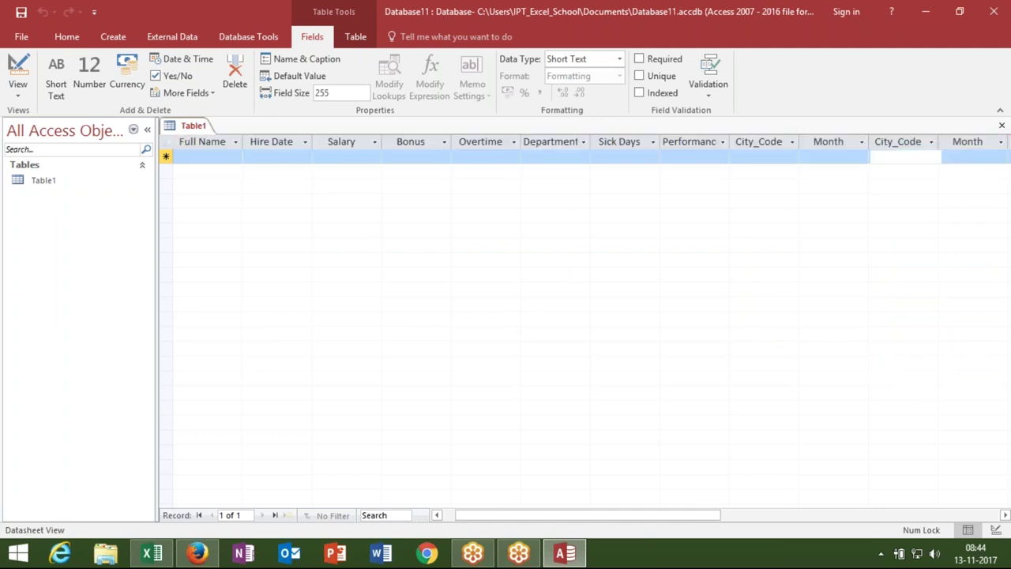
{"action": "key", "text": "Escape"}
Paste into the Month column and dismiss the damaged-clipboard error
{"action": "left_click", "coordinate": [847, 140]}
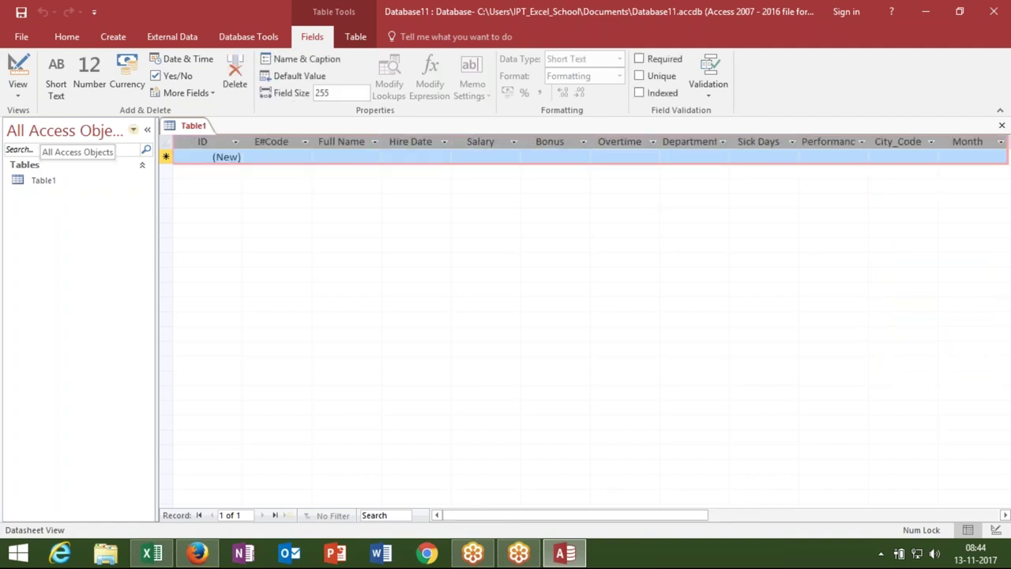
{"action": "key", "text": "ctrl+v"}
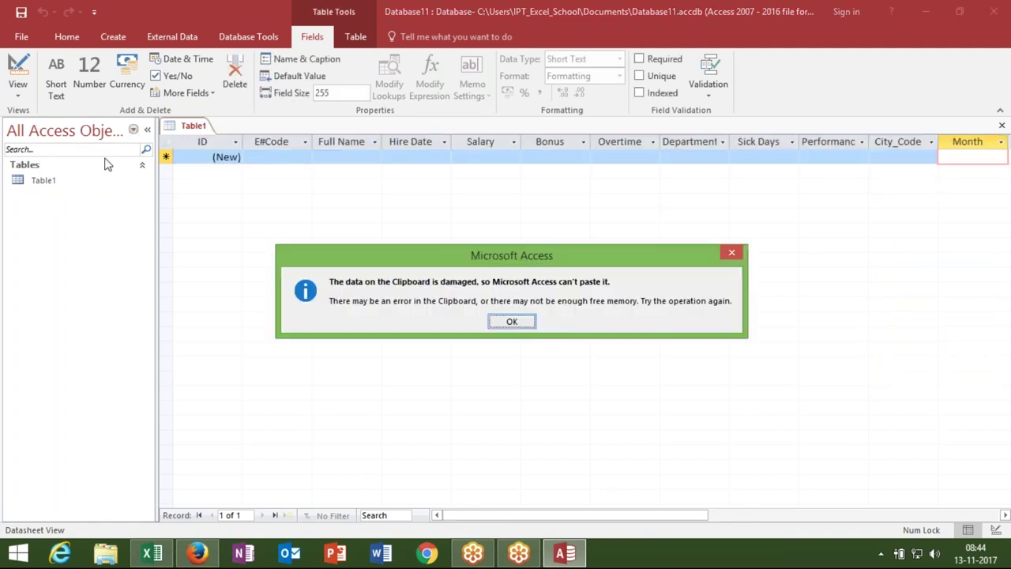
{"action": "left_click", "coordinate": [510, 323]}
Reselect columns ID through Month and paste the employee records again
{"action": "key", "text": "alt+Tab"}
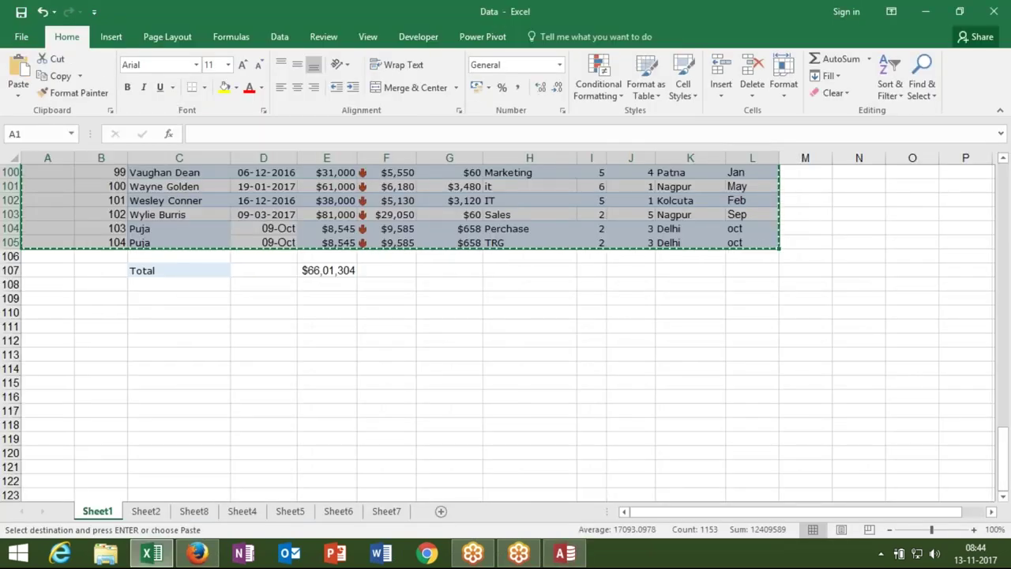
{"action": "key", "text": "alt+Tab"}
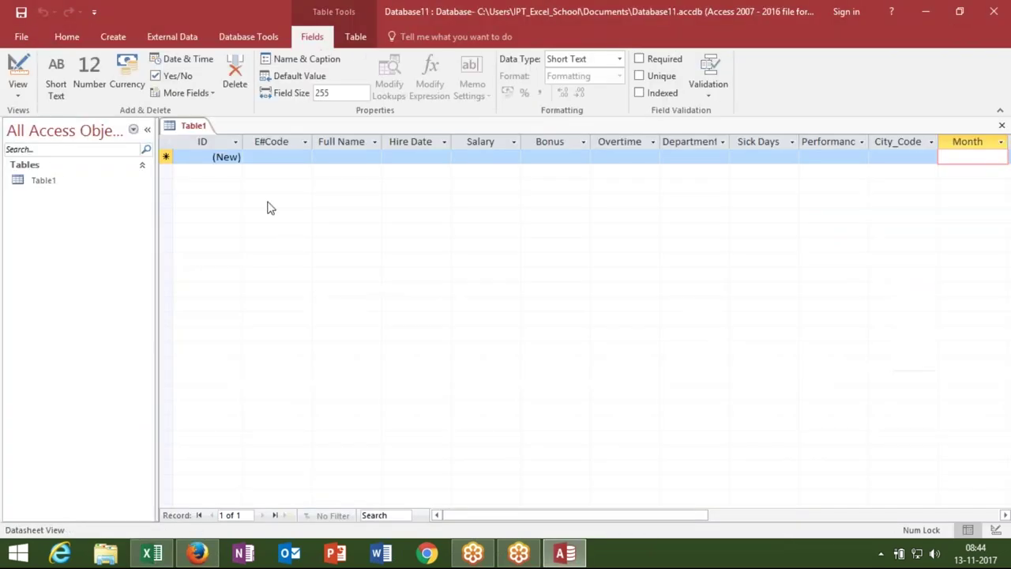
{"action": "key", "text": "Home"}
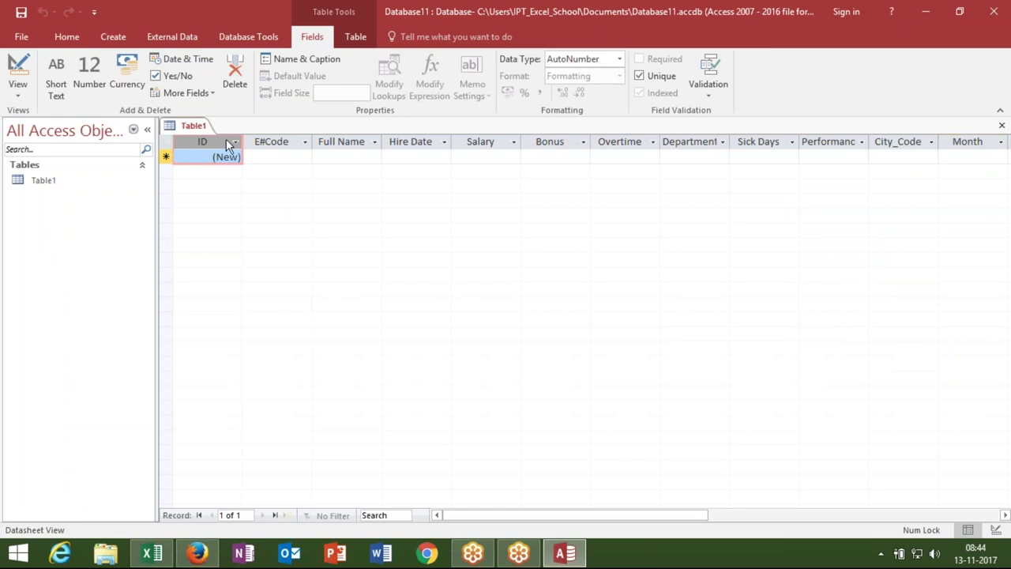
{"action": "key", "text": "Tab"}
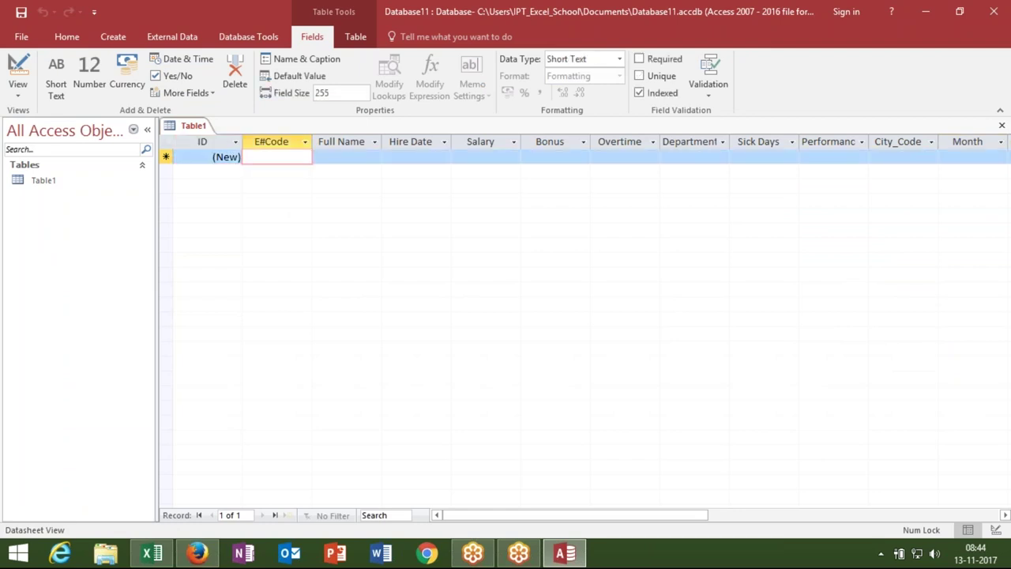
{"action": "left_click_drag", "start_coordinate": [209, 141], "coordinate": [1010, 116]}
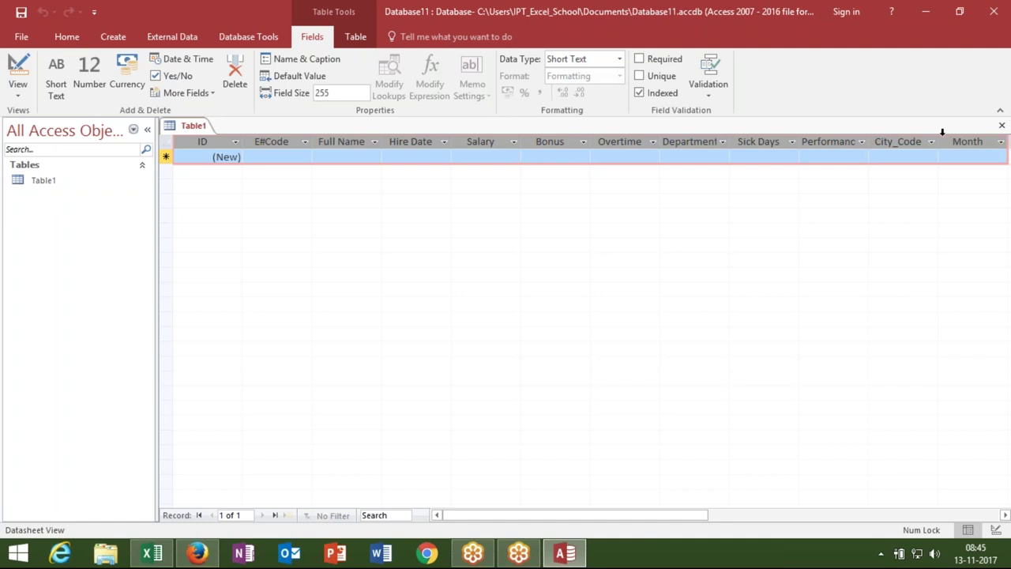
{"action": "key", "text": "ctrl+v"}
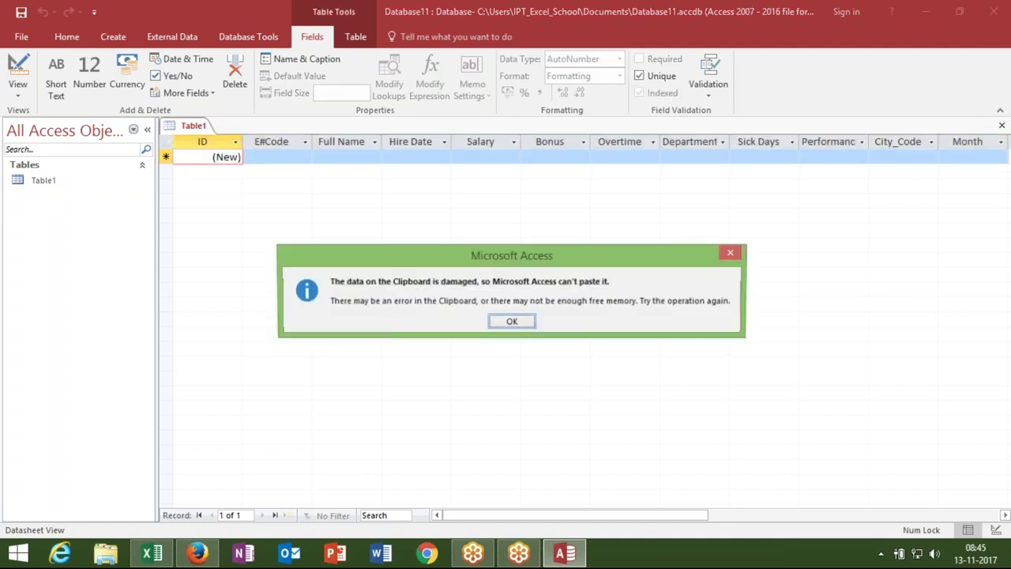
Attempt to delete Table1, which Access refuses while the table is open
{"action": "left_click", "coordinate": [497, 325]}
{"action": "left_click", "coordinate": [67, 188]}
{"action": "right_click", "coordinate": [68, 187]}
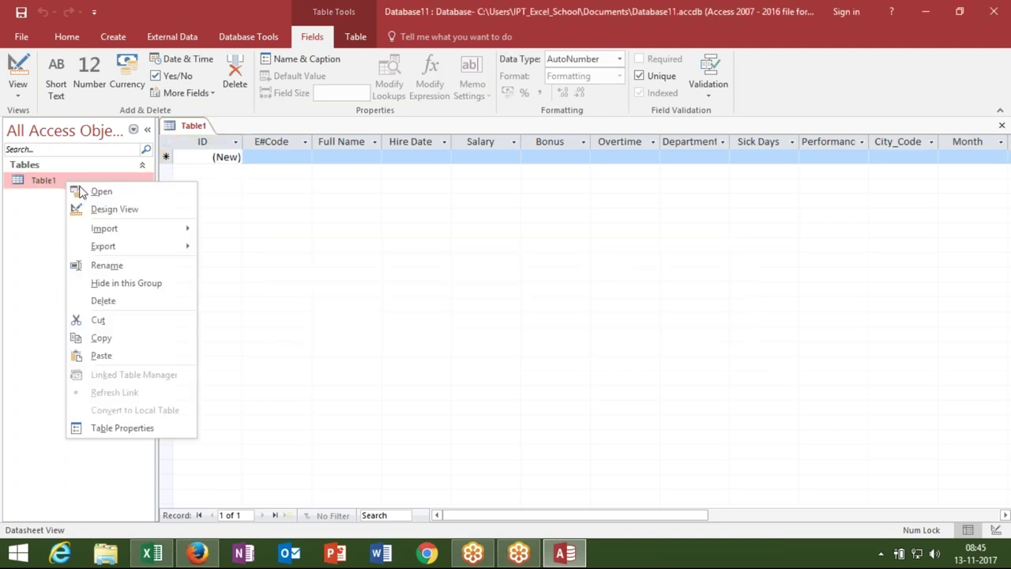
{"action": "left_click", "coordinate": [103, 300]}
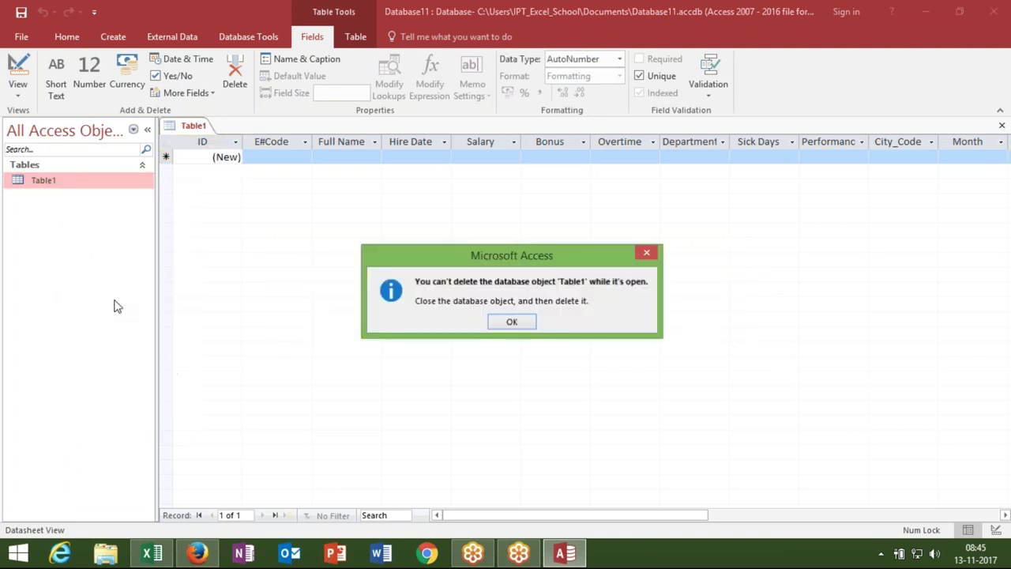
{"action": "left_click", "coordinate": [516, 323]}
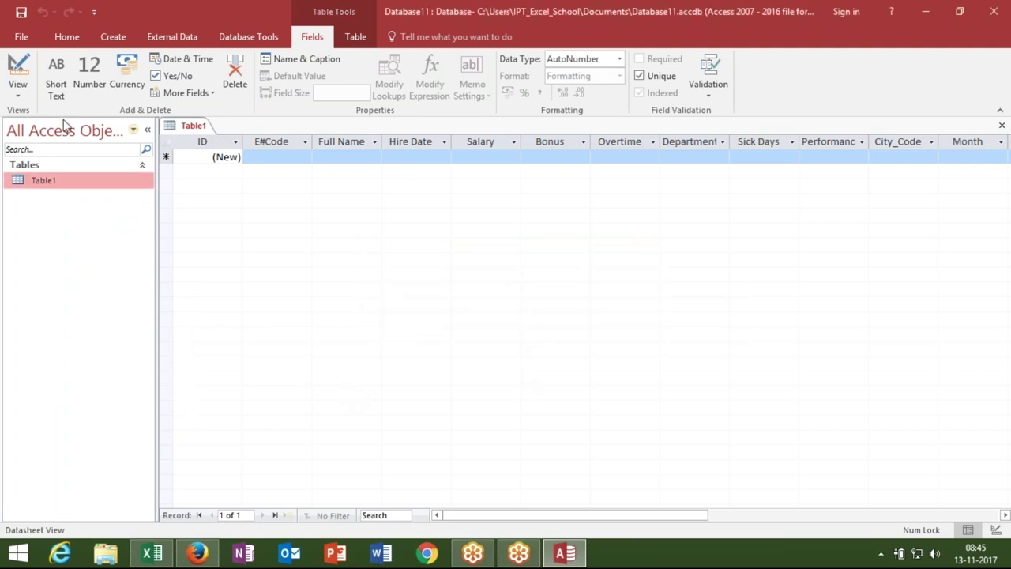
Close Table1 without saving its design
{"action": "left_click", "coordinate": [114, 30]}
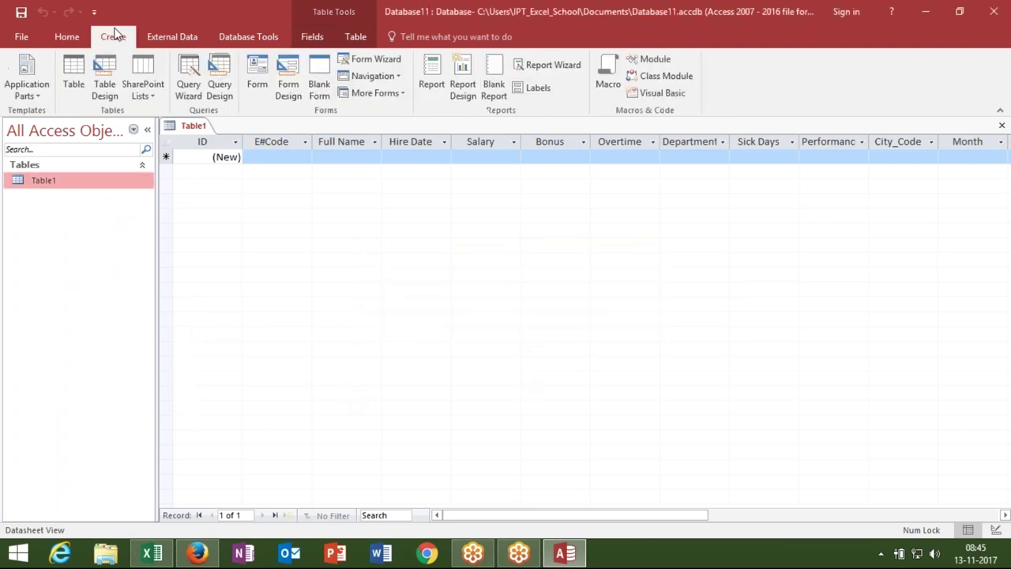
{"action": "left_click", "coordinate": [1002, 125]}
{"action": "left_click", "coordinate": [506, 320]}
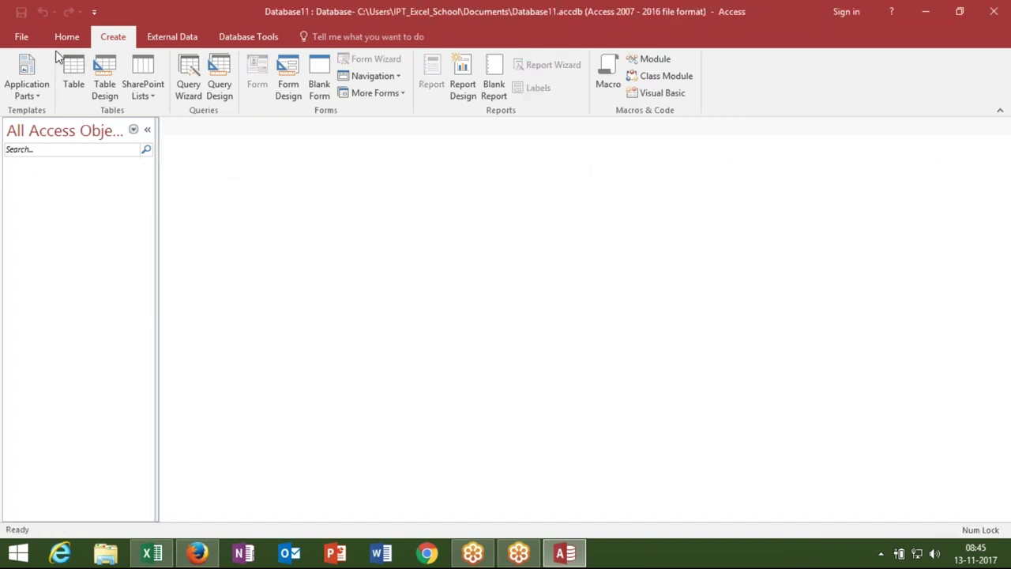
Create a new Table1 and paste into its ID and Click to Add columns, accepting the warnings
{"action": "left_click", "coordinate": [73, 75]}
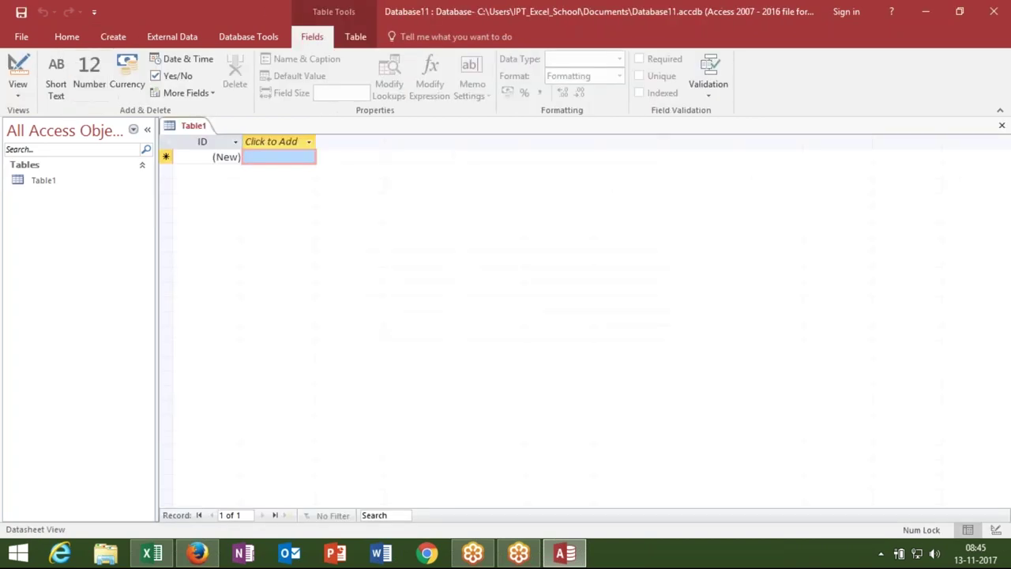
{"action": "left_click", "coordinate": [181, 142]}
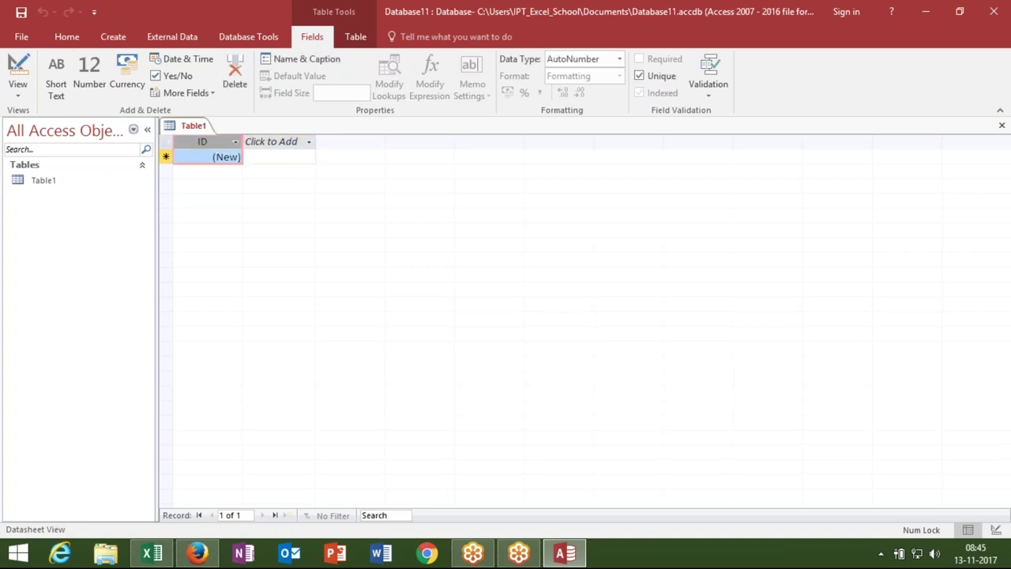
{"action": "key", "text": "shift+Right"}
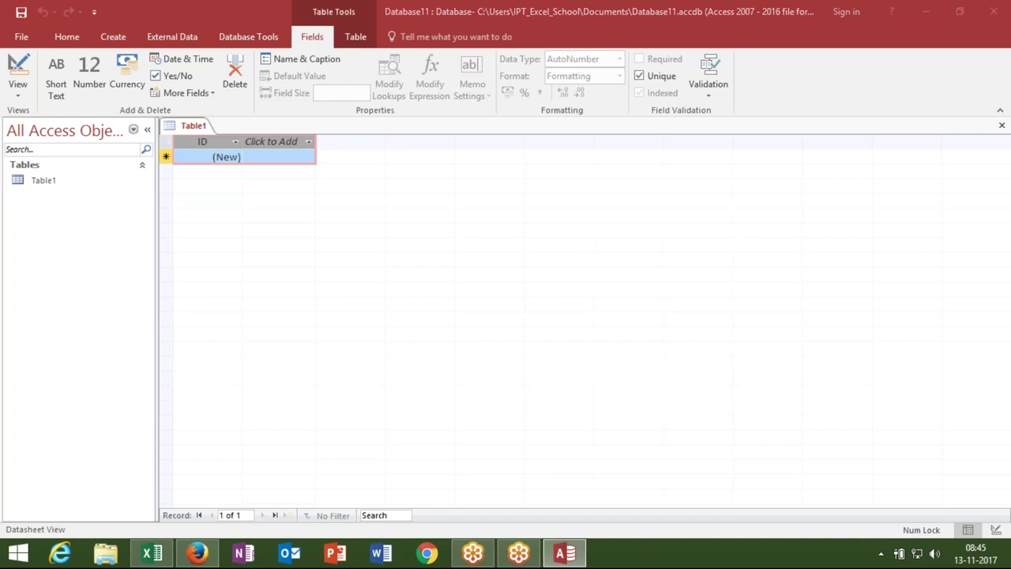
{"action": "left_click", "coordinate": [450, 322]}
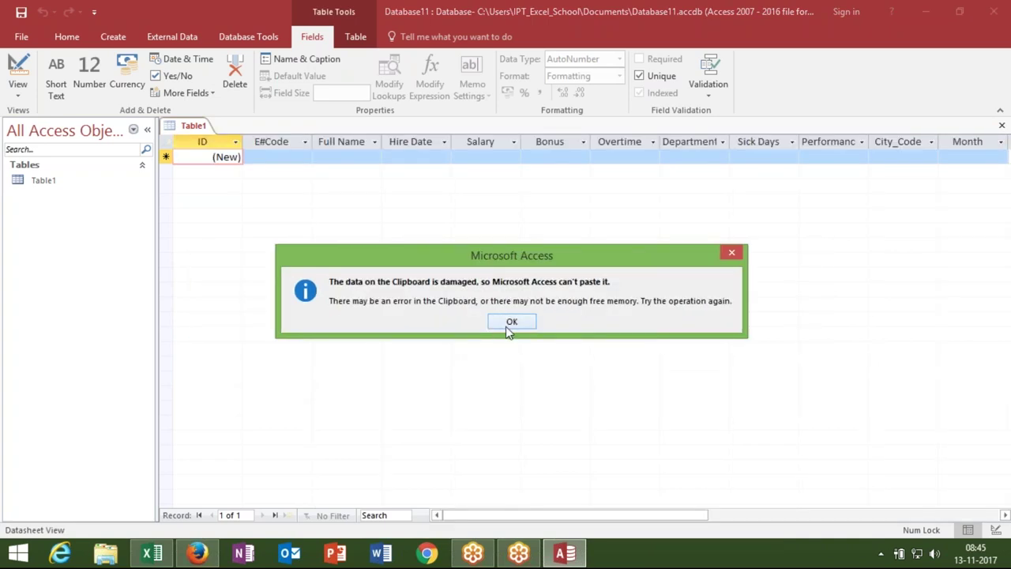
{"action": "left_click", "coordinate": [510, 321]}
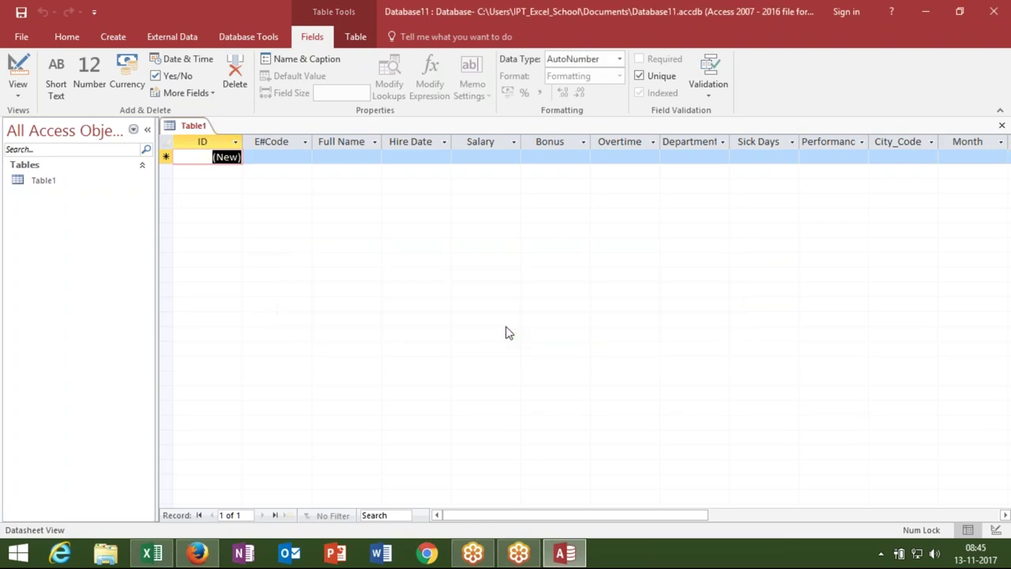
{"action": "key", "text": "alt+Tab"}
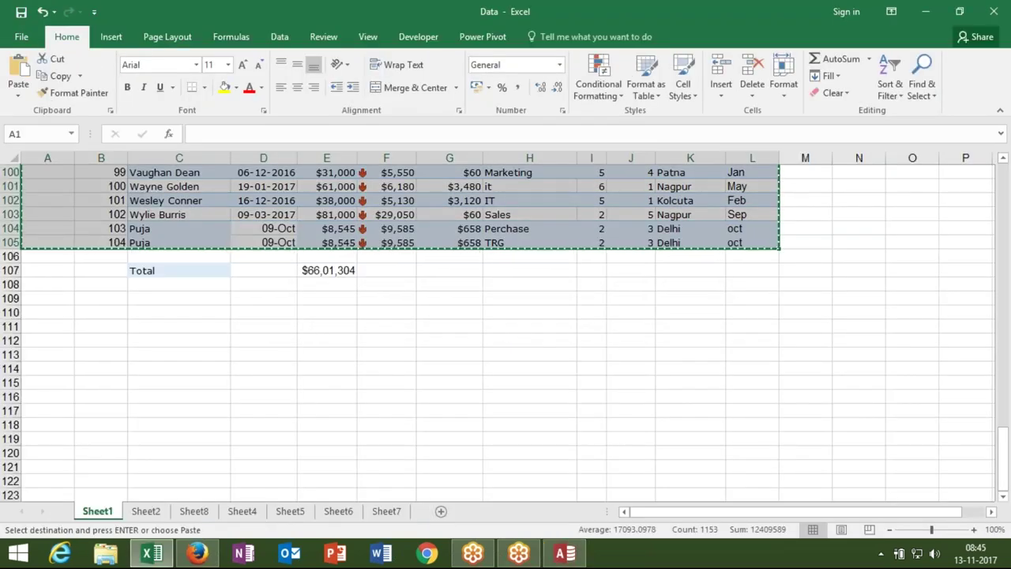
In Excel, select the header row and about 32 records across columns A to L
{"action": "key", "text": "ctrl+Home"}
{"action": "key", "text": "shift+Right"}
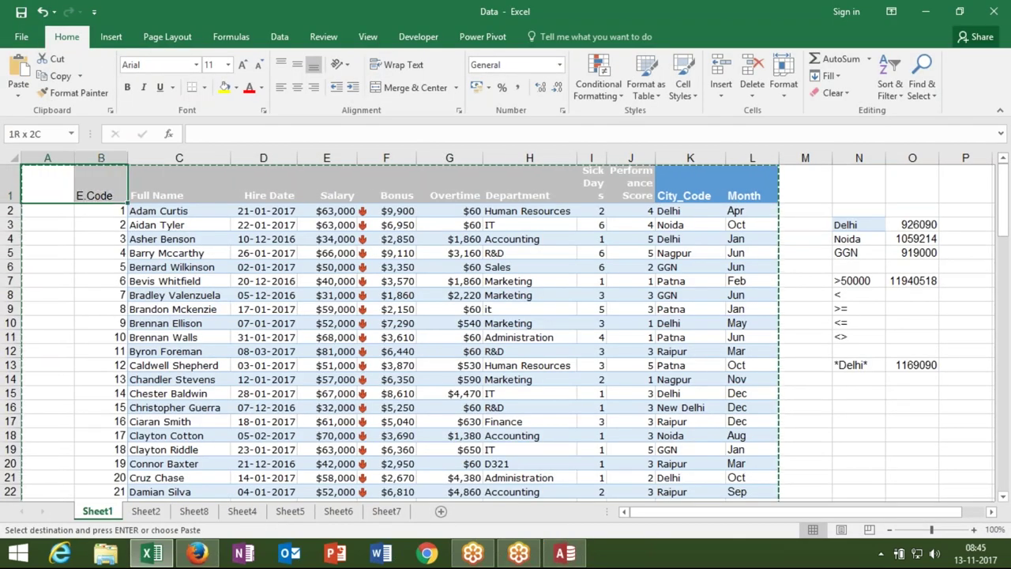
{"action": "key", "text": "shift+Right"}
{"action": "key", "text": "shift+Right"}
{"action": "key", "text": "shift+Right"}
{"action": "key", "text": "ctrl+shift+Right"}
{"action": "key", "text": "shift+Down"}
{"action": "key", "text": "shift+Down"}
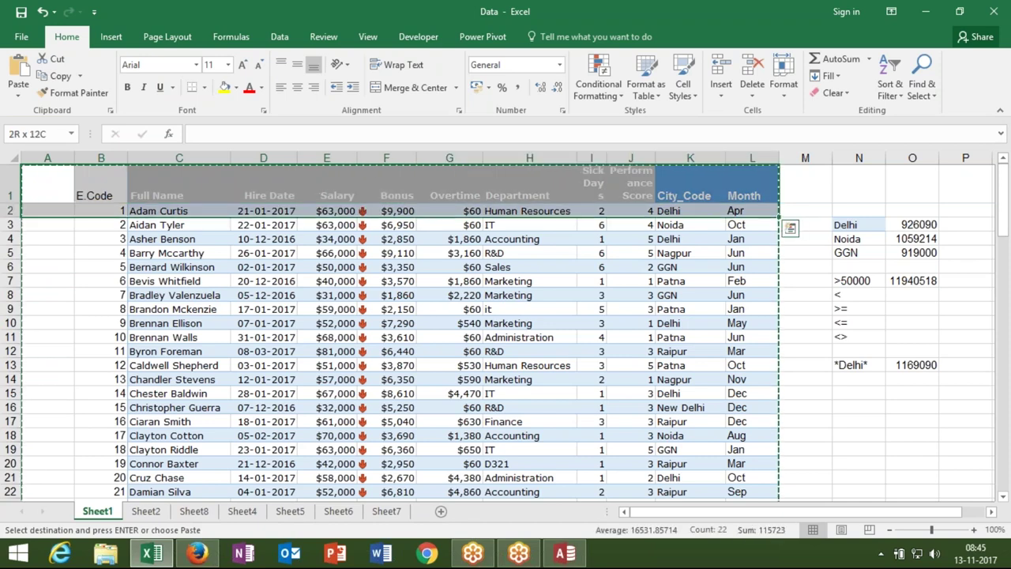
{"action": "key", "text": "shift+Down"}
{"action": "key", "text": "shift+Down"}
{"action": "key", "text": "shift+Down"}
{"action": "key", "text": "shift+Down"}
{"action": "key", "text": "shift+Down"}
{"action": "key", "text": "shift+Down"}
{"action": "key", "text": "shift+Down"}
{"action": "key", "text": "shift+Down"}
{"action": "key", "text": "shift+Down"}
{"action": "key", "text": "shift+Down"}
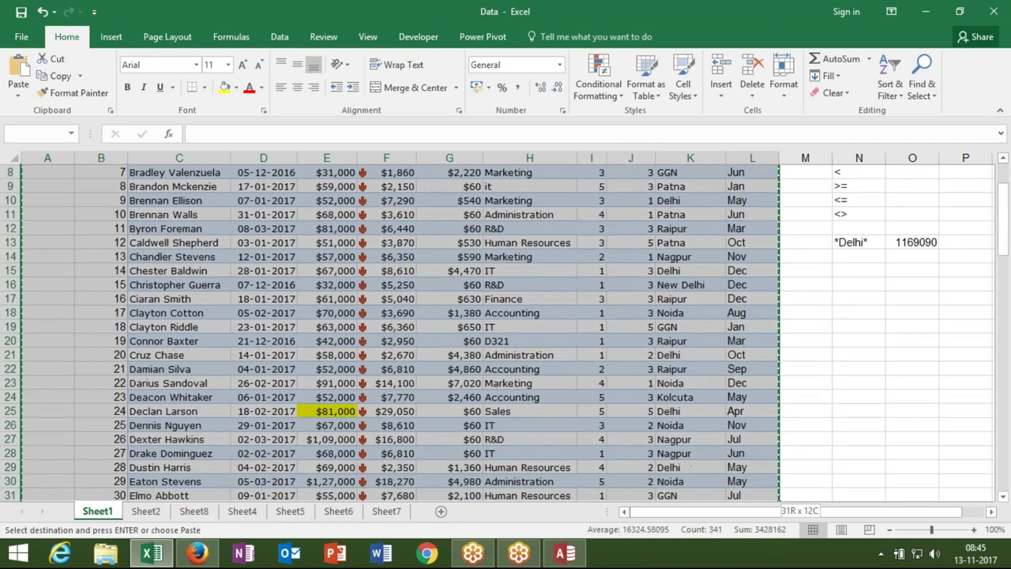
{"action": "key", "text": "shift+Down"}
{"action": "key", "text": "shift+Down"}
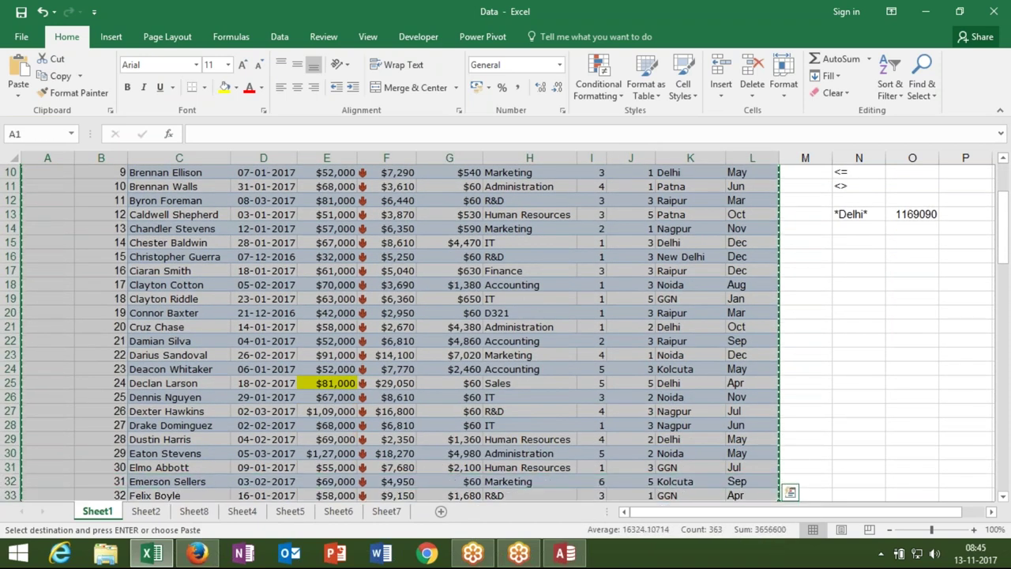
{"action": "key", "text": "alt+Tab"}
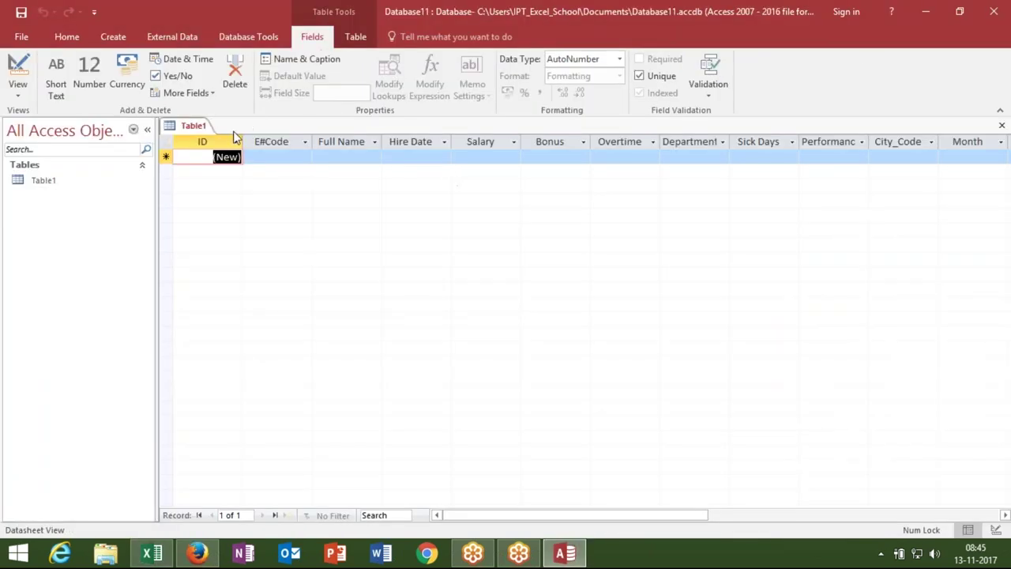
Paste into Table1's ID through Performance columns, dismiss the clipboard error, and close Table1
{"action": "left_click_drag", "start_coordinate": [226, 138], "coordinate": [1009, 119]}
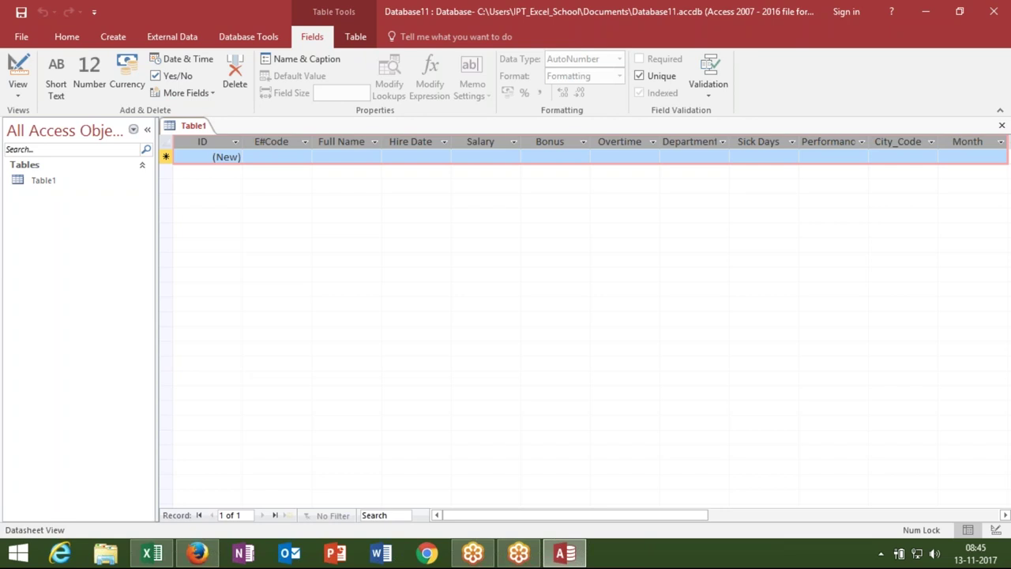
{"action": "key", "text": "ctrl+v"}
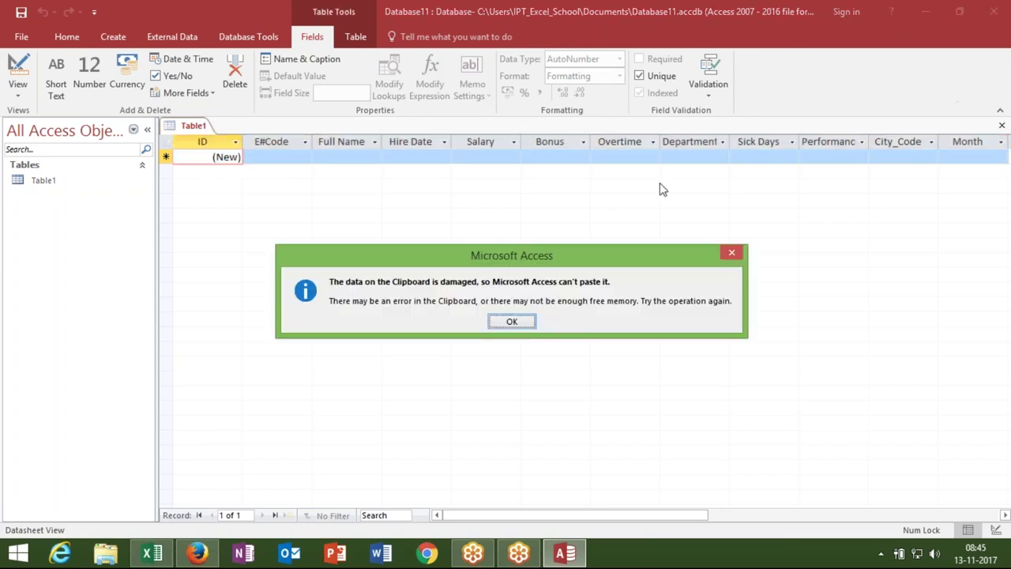
{"action": "left_click", "coordinate": [514, 322]}
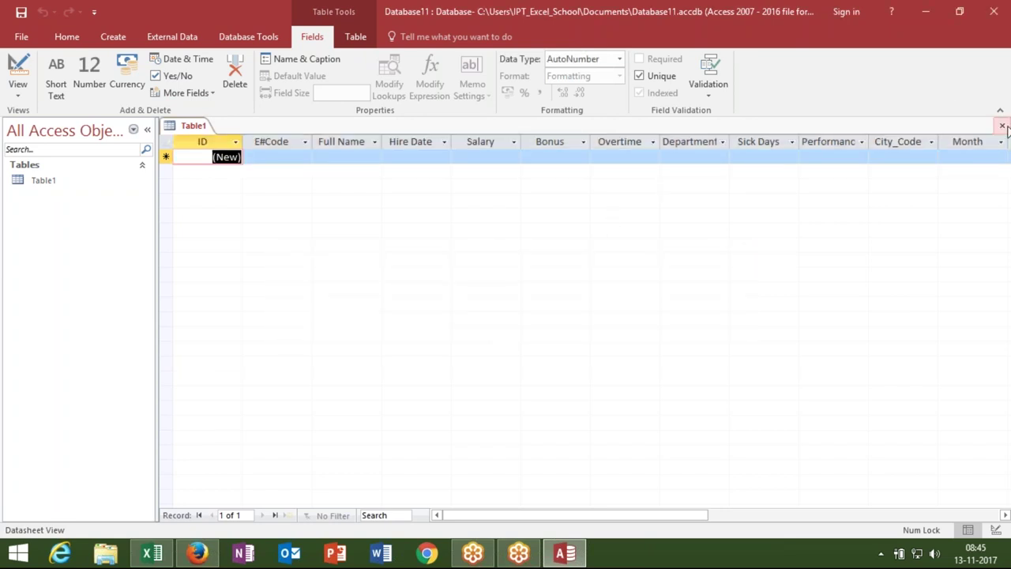
{"action": "left_click", "coordinate": [1002, 125]}
Discard Table1's design changes and create a new blank table
{"action": "left_click", "coordinate": [517, 316]}
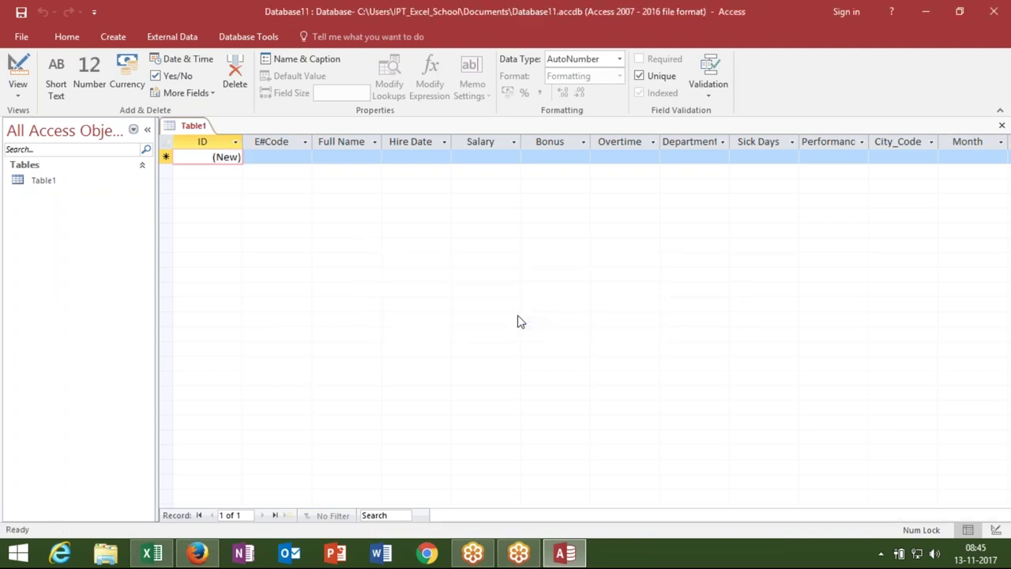
{"action": "left_click", "coordinate": [115, 37]}
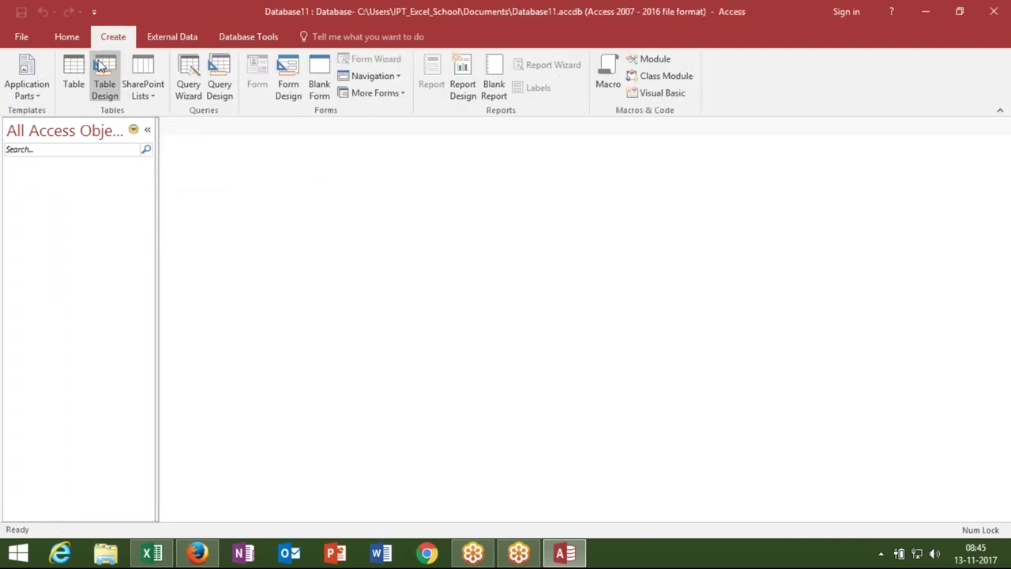
{"action": "left_click", "coordinate": [73, 75]}
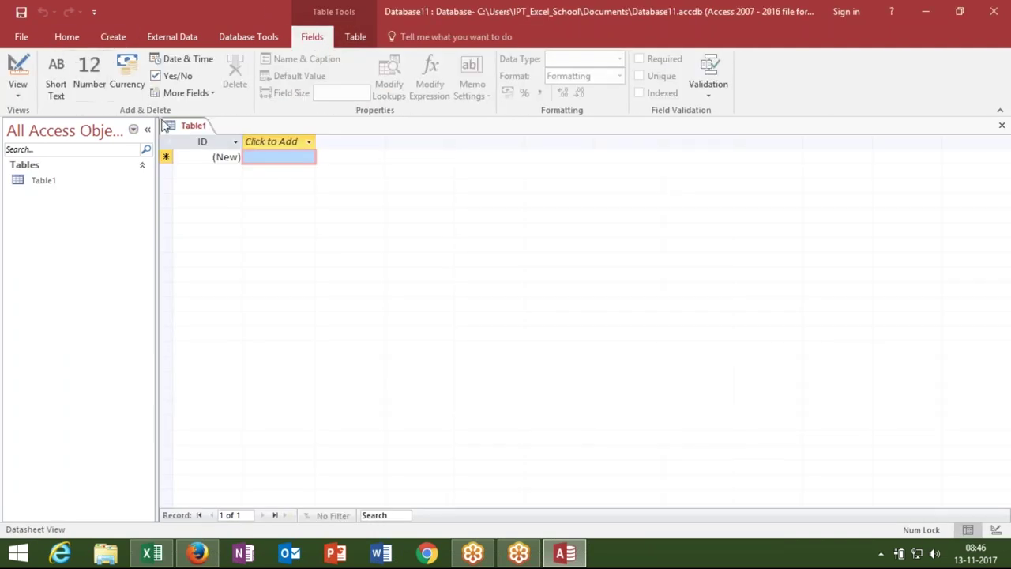
Paste into the new table's ID and Click to Add columns, accepting the reserved-word warning and clipboard error
{"action": "left_click_drag", "start_coordinate": [203, 140], "coordinate": [250, 131]}
{"action": "left_click", "coordinate": [261, 142]}
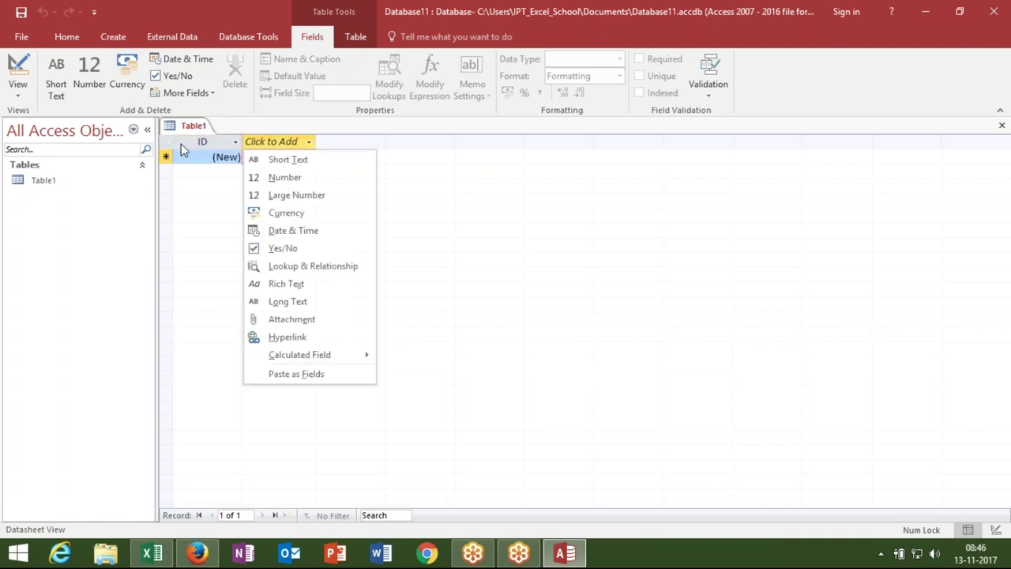
{"action": "key", "text": "Escape"}
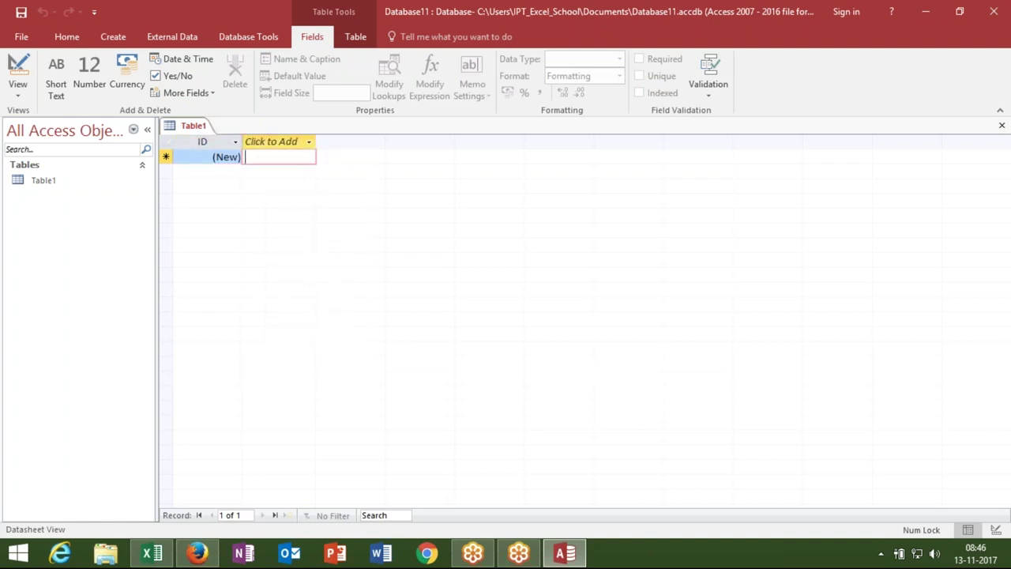
{"action": "left_click", "coordinate": [205, 157]}
{"action": "key", "text": "Escape"}
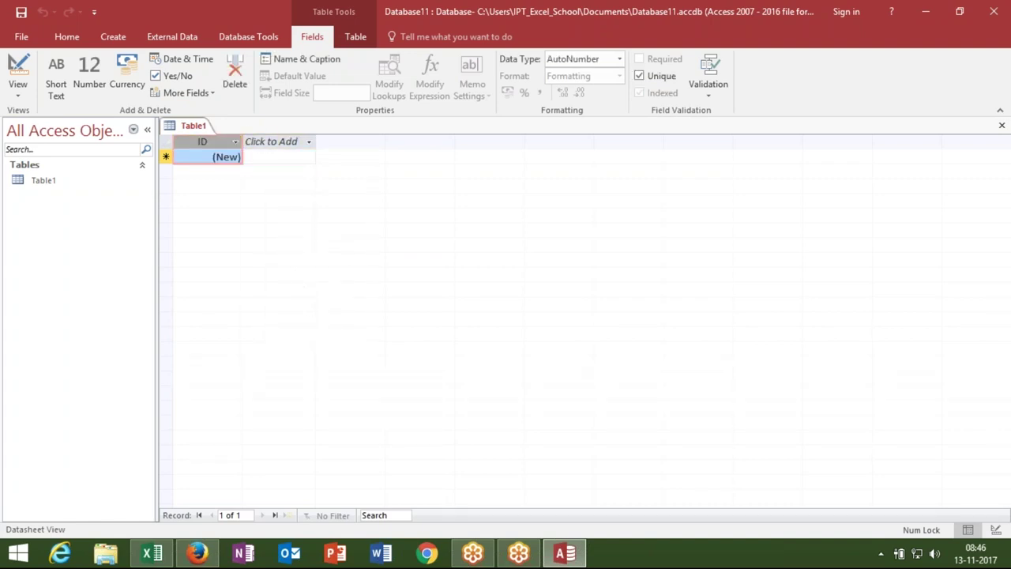
{"action": "key", "text": "shift+Right"}
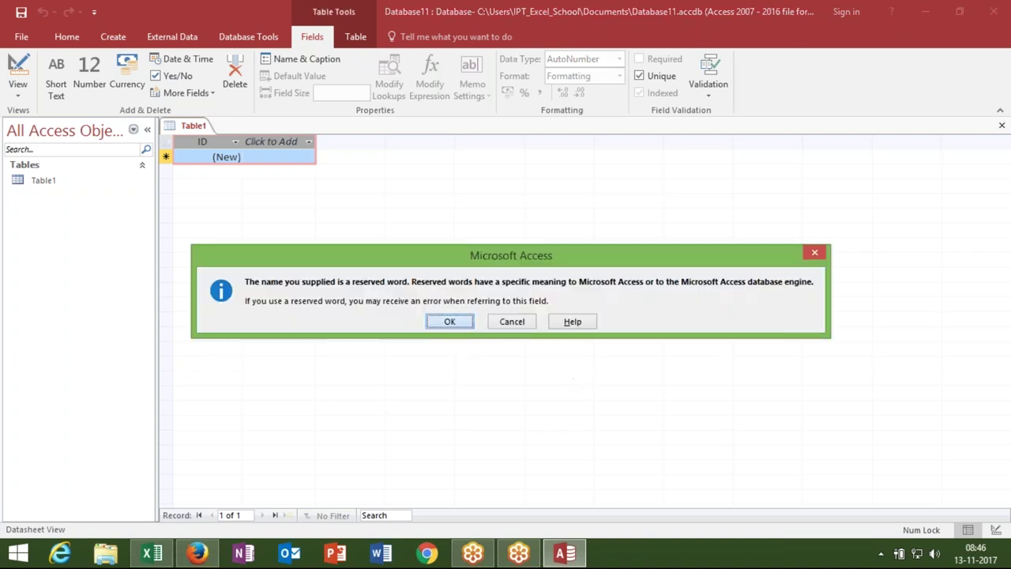
{"action": "left_click", "coordinate": [450, 322]}
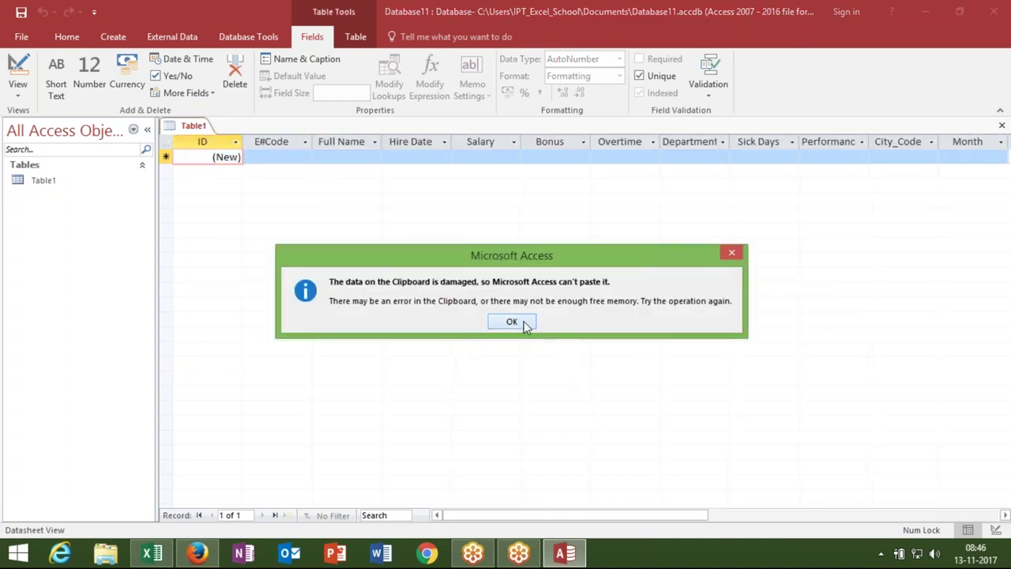
{"action": "left_click", "coordinate": [523, 324]}
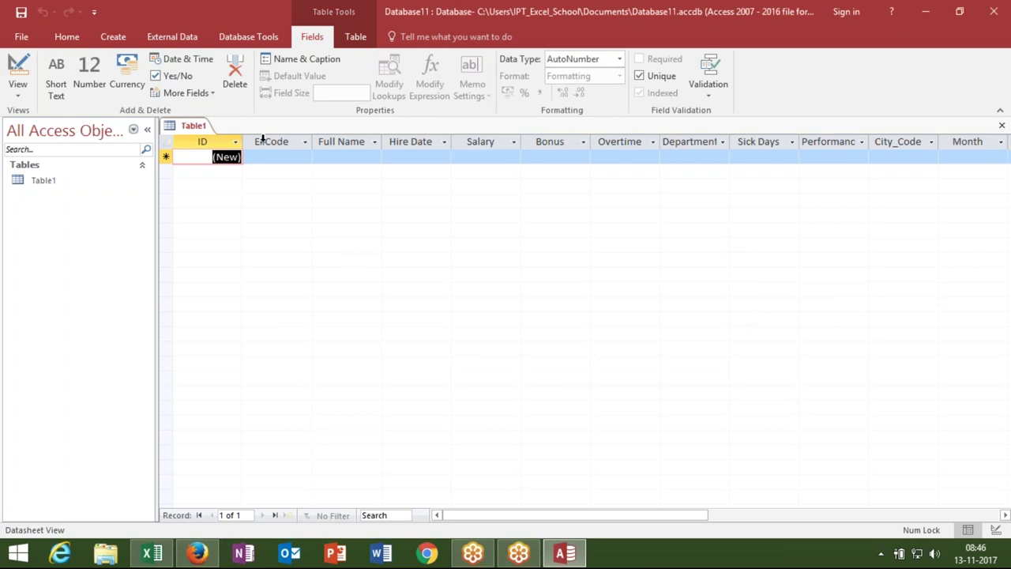
{"action": "key", "text": "alt+Tab"}
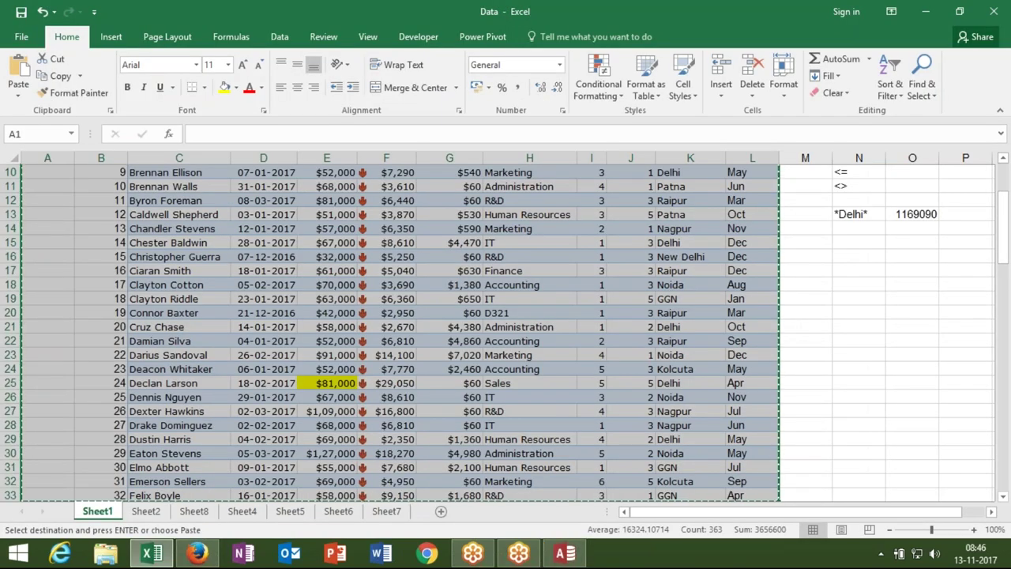
Copy all employee records from the Excel sheet and select Table1's E#Code–Month fields in Access
{"action": "scroll", "coordinate": [395, 331], "scroll_direction": "up", "scroll_amount": 3}
{"action": "mouse_move", "coordinate": [101, 211]}
{"action": "left_mouse_down"}
{"action": "mouse_move", "coordinate": [387, 211]}
{"action": "mouse_move", "coordinate": [770, 305]}
{"action": "left_mouse_up"}
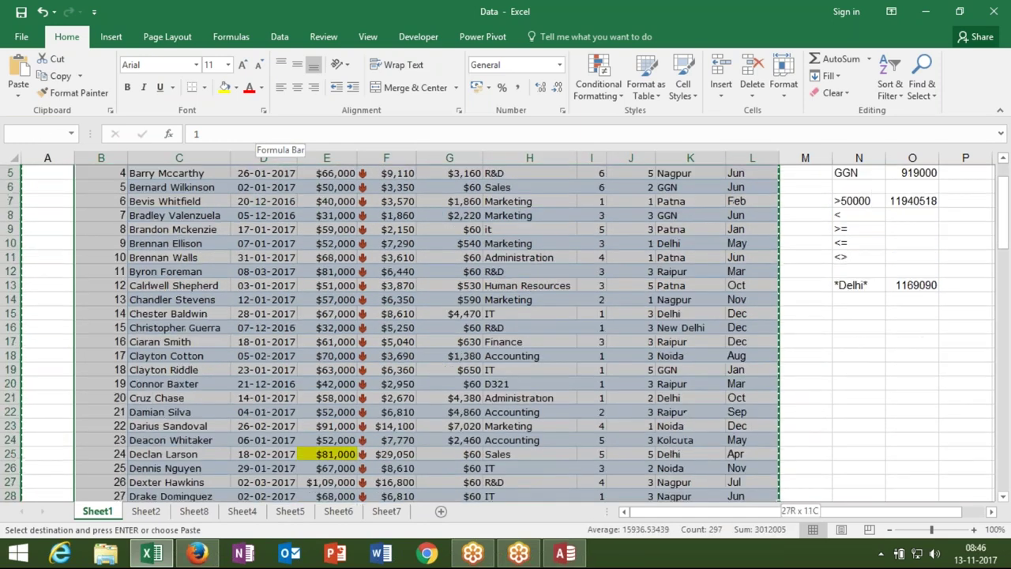
{"action": "left_click_drag", "start_coordinate": [771, 304], "coordinate": [775, 498]}
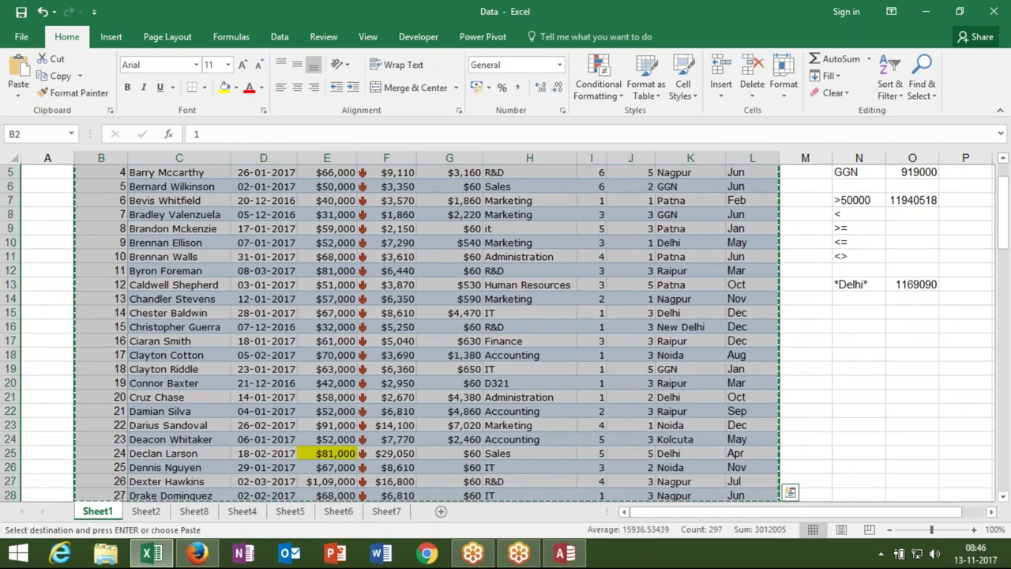
{"action": "key", "text": "alt+Tab"}
{"action": "left_click_drag", "start_coordinate": [286, 135], "coordinate": [1002, 125]}
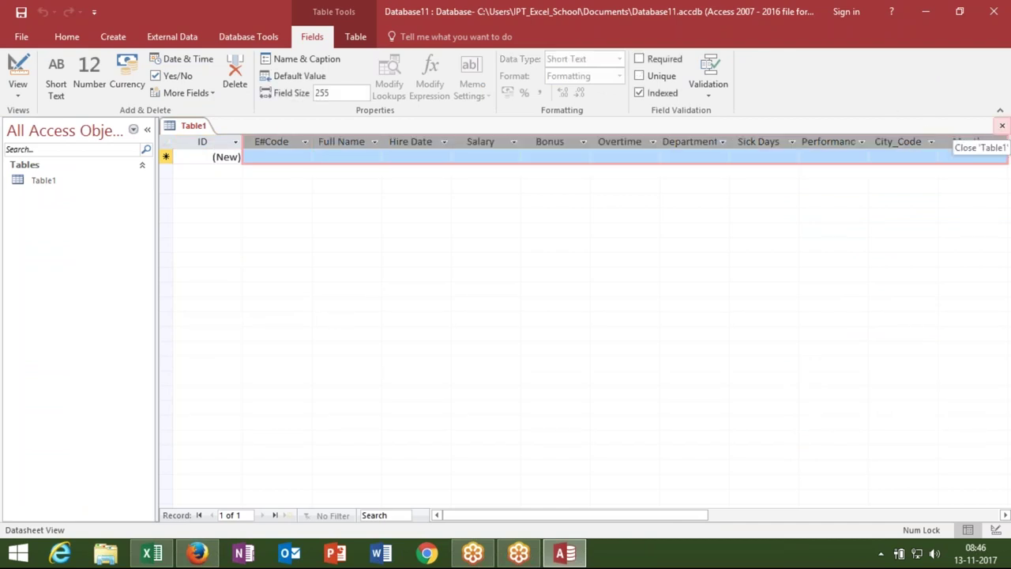
Paste the employee records into Table1 and delete its E#Code field
{"action": "key", "text": "ctrl+v"}
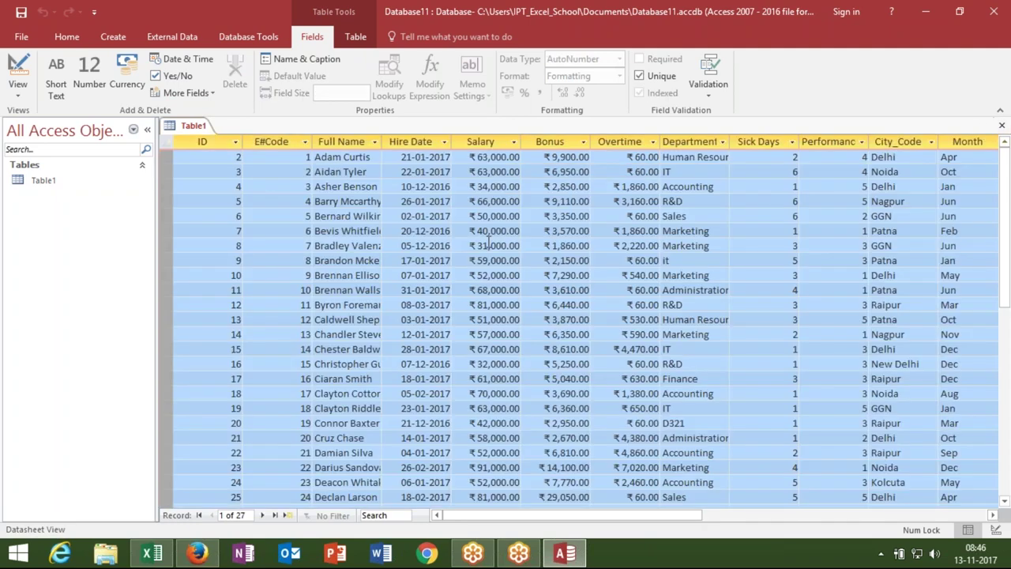
{"action": "left_click", "coordinate": [415, 246]}
{"action": "left_click", "coordinate": [269, 142]}
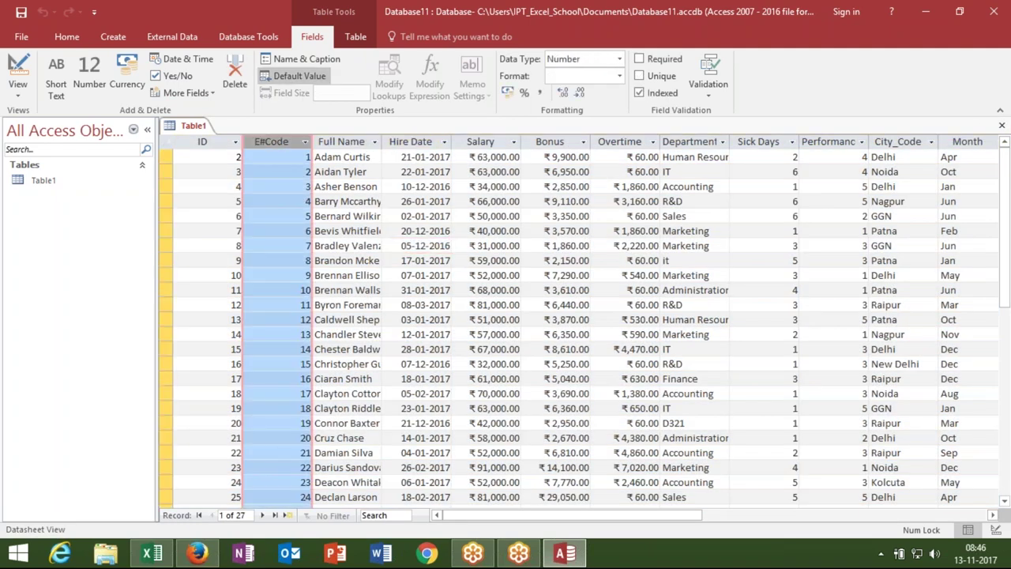
{"action": "right_click", "coordinate": [270, 139]}
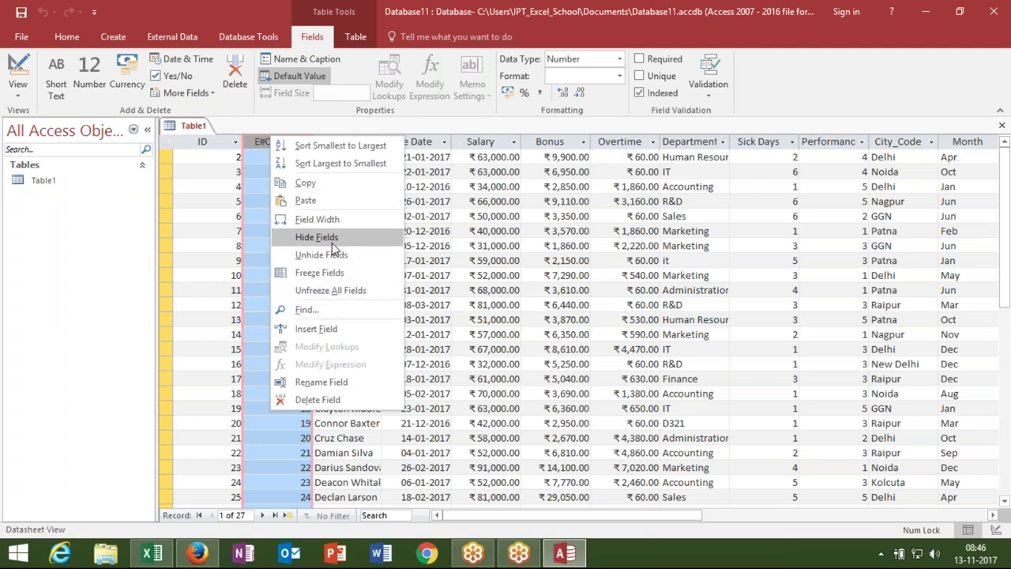
{"action": "left_click", "coordinate": [318, 399]}
{"action": "left_click", "coordinate": [482, 324]}
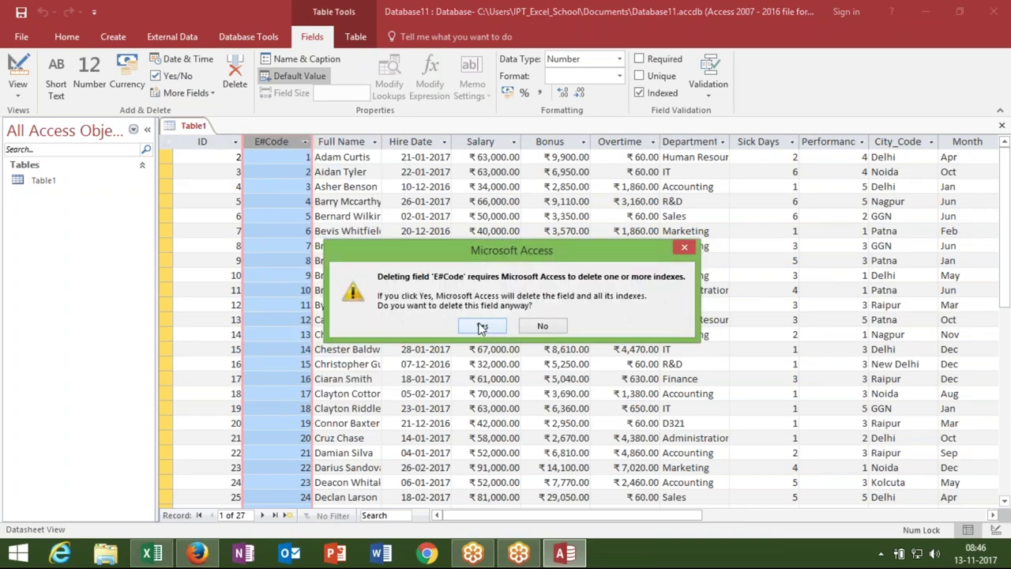
{"action": "left_click", "coordinate": [481, 326]}
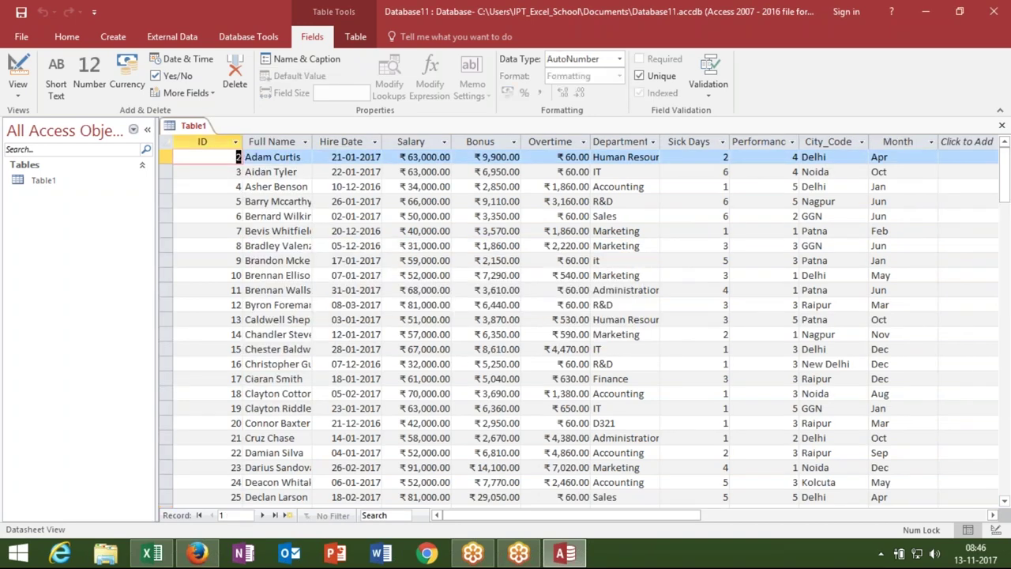
Close Table1, saving its design changes under the name Table1
{"action": "left_click", "coordinate": [348, 290]}
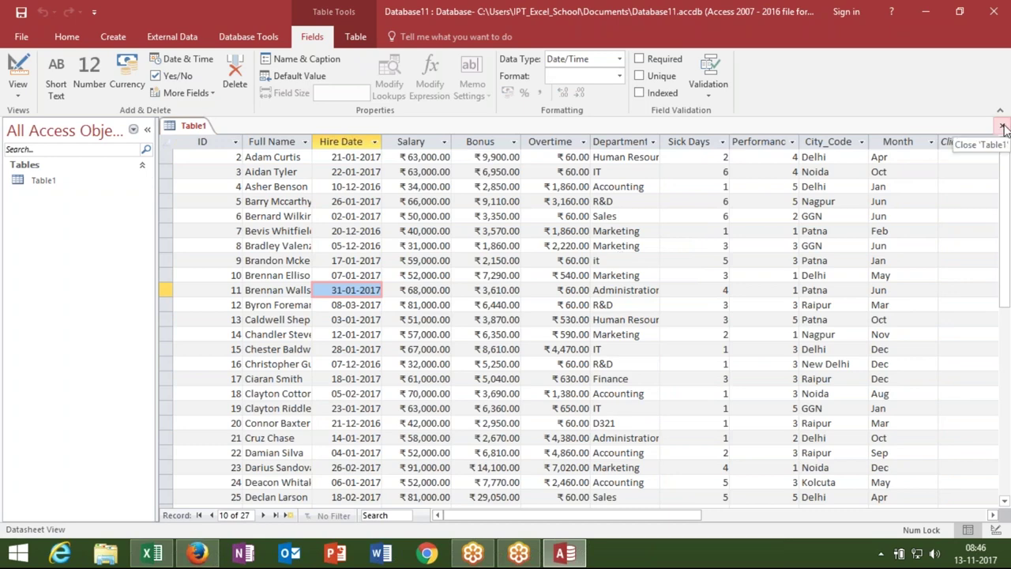
{"action": "left_click", "coordinate": [1002, 125]}
{"action": "left_click", "coordinate": [451, 318]}
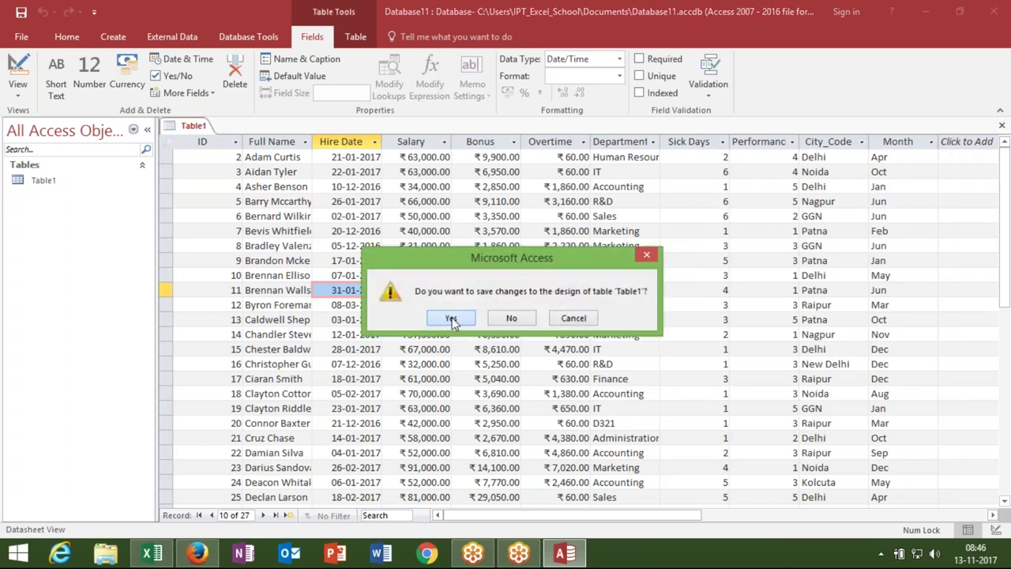
{"action": "left_click", "coordinate": [508, 220]}
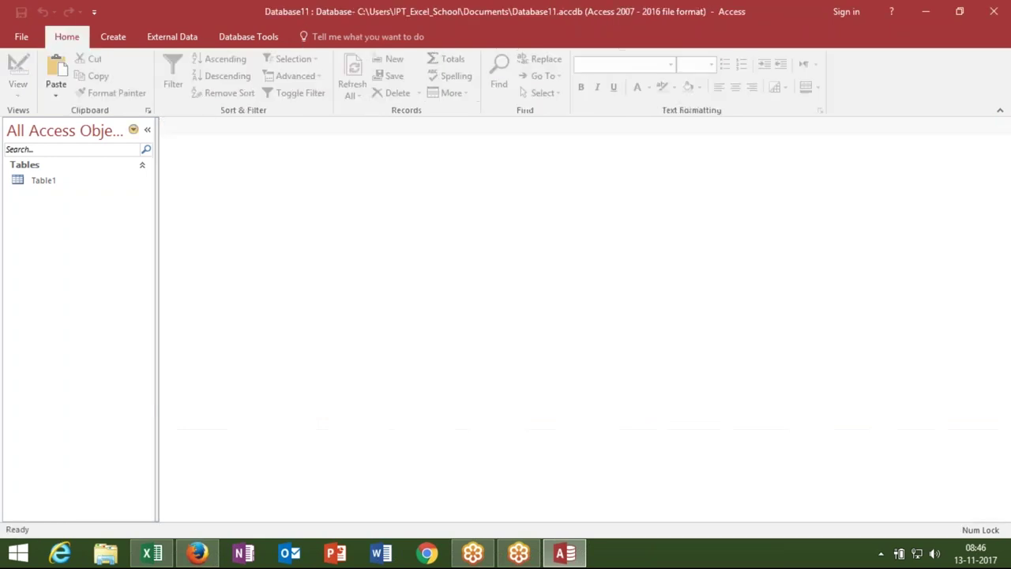
Create a new blank table, Table2, and go back to the Excel workbook
{"action": "left_click", "coordinate": [113, 36]}
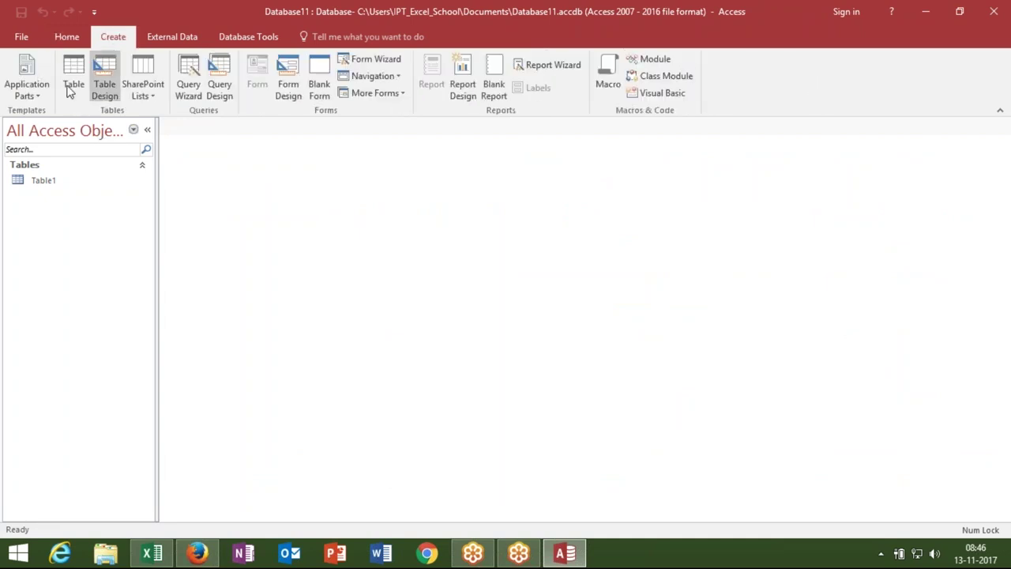
{"action": "left_click", "coordinate": [73, 75]}
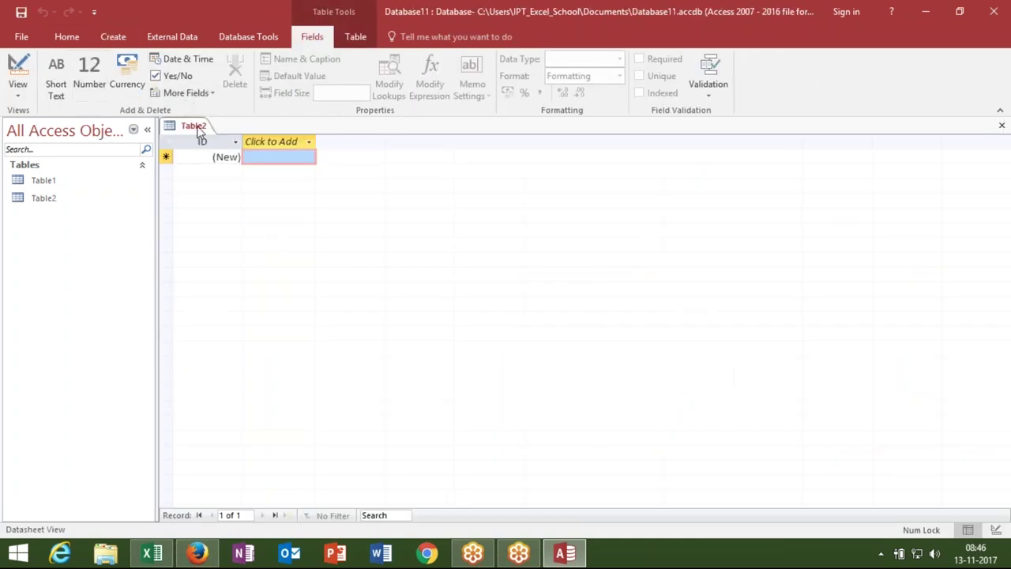
{"action": "key", "text": "alt+Tab"}
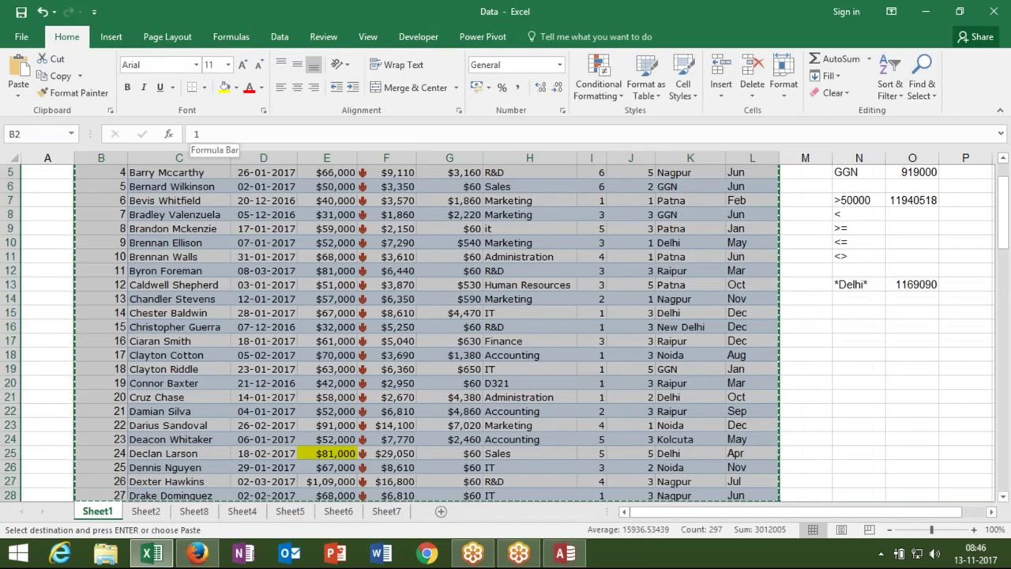
Rename the E.Code header in B1 to ECode
{"action": "key", "text": "Up"}
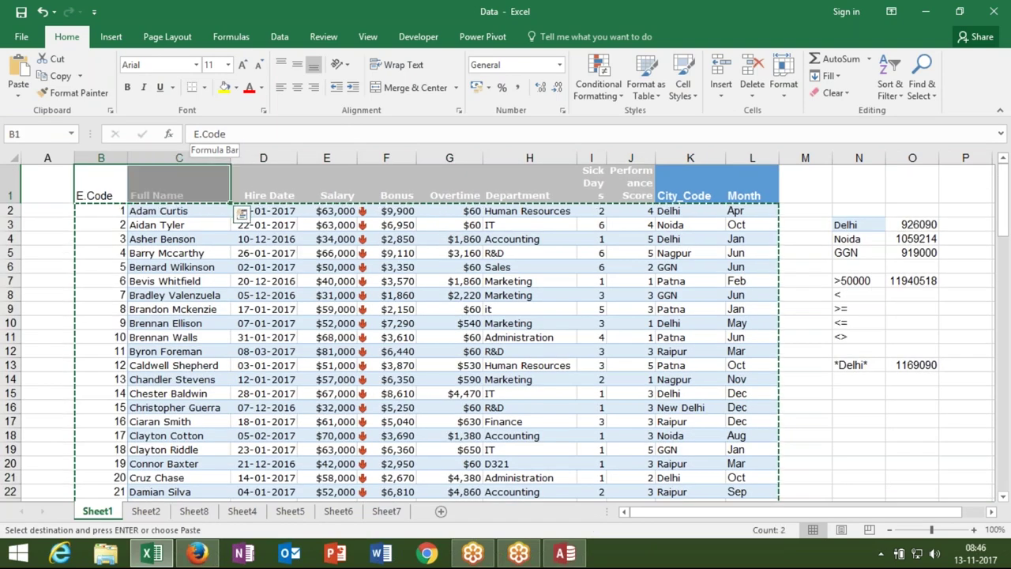
{"action": "left_click", "coordinate": [204, 136]}
{"action": "key", "text": "BackSpace"}
{"action": "key", "text": "Tab"}
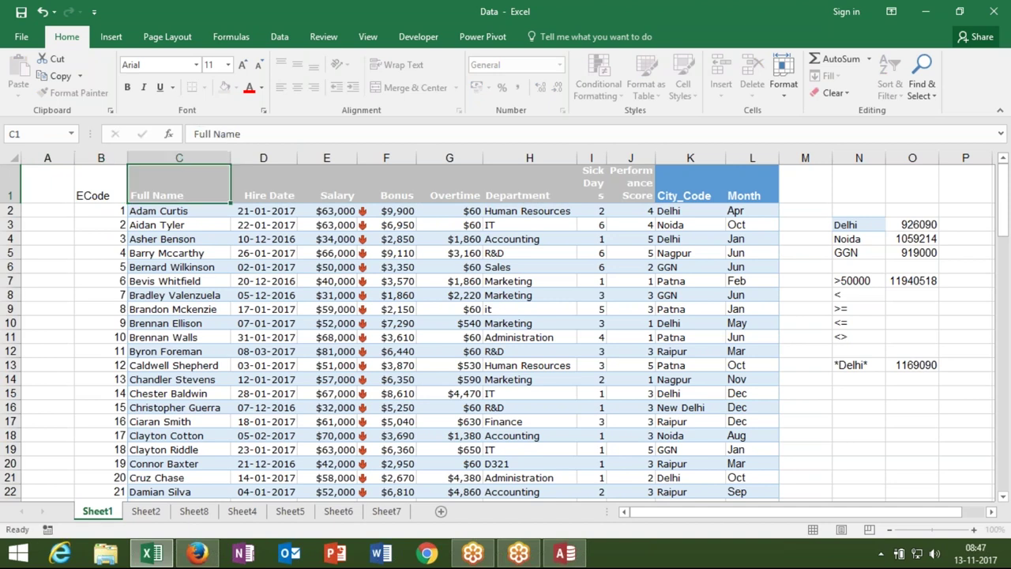
Copy A1:L19, the header plus the first 18 employee rows, and return to Access's Table2
{"action": "left_click", "coordinate": [101, 190]}
{"action": "mouse_move", "coordinate": [48, 190]}
{"action": "left_mouse_down"}
{"action": "mouse_move", "coordinate": [387, 189]}
{"action": "mouse_move", "coordinate": [752, 237]}
{"action": "mouse_move", "coordinate": [778, 218]}
{"action": "left_mouse_up"}
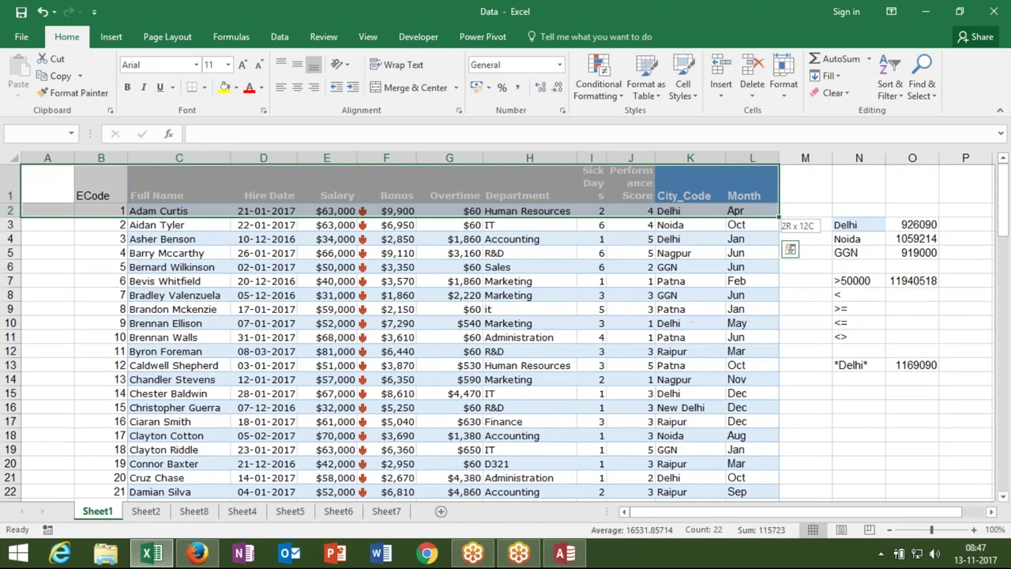
{"action": "left_click_drag", "start_coordinate": [779, 217], "coordinate": [778, 340]}
{"action": "key", "text": "ctrl+q"}
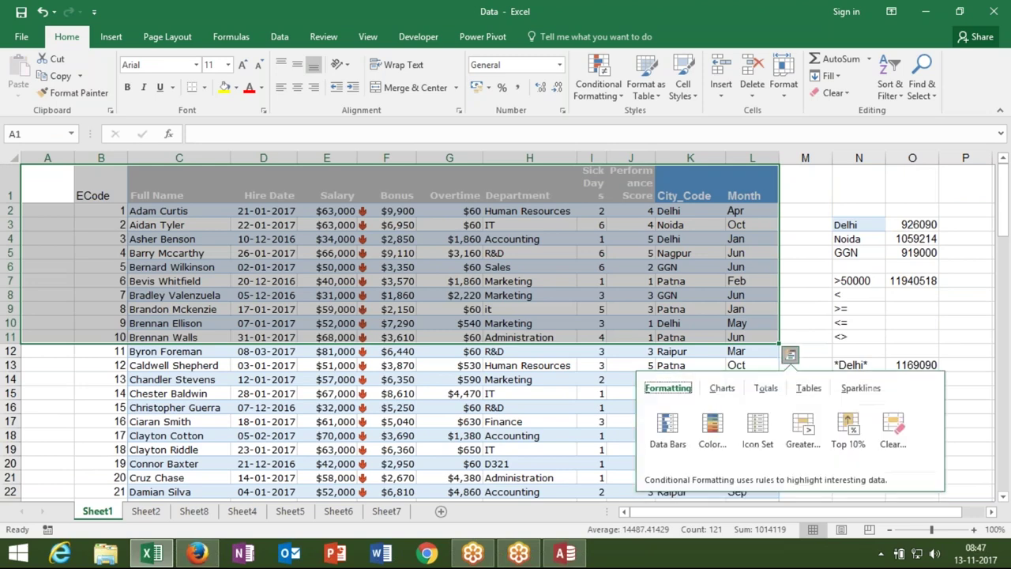
{"action": "key", "text": "Escape"}
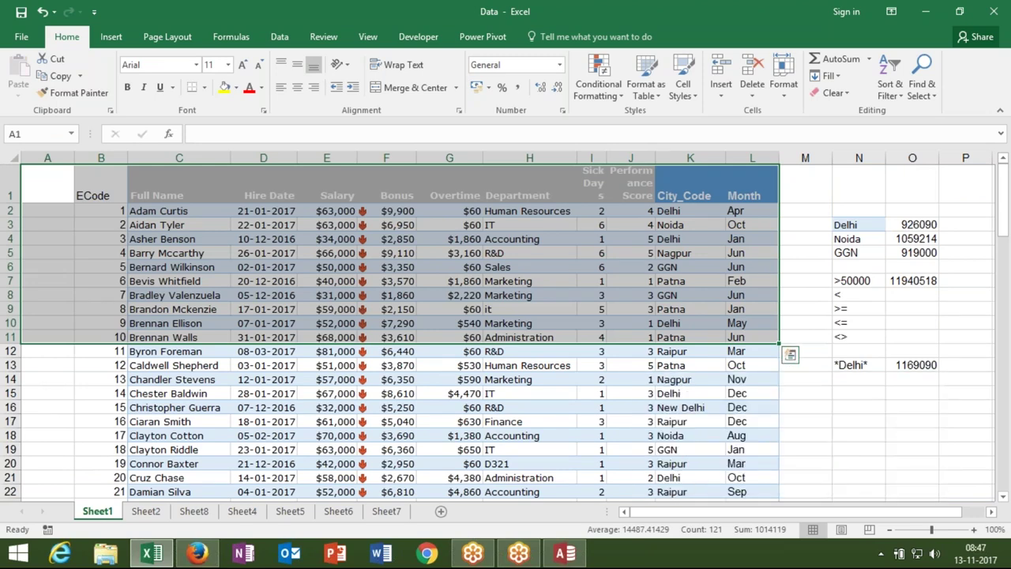
{"action": "left_click_drag", "start_coordinate": [779, 339], "coordinate": [778, 452]}
{"action": "key", "text": "ctrl+c"}
{"action": "key", "text": "alt+Tab"}
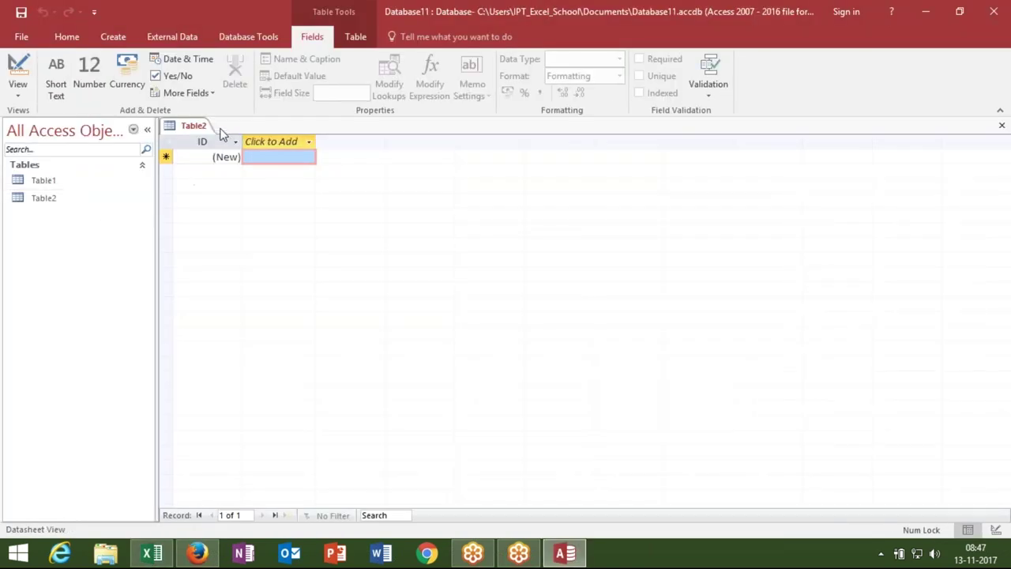
Paste the 18 copied employee records into Table2, accepting the reserved-word warning
{"action": "left_click", "coordinate": [167, 142]}
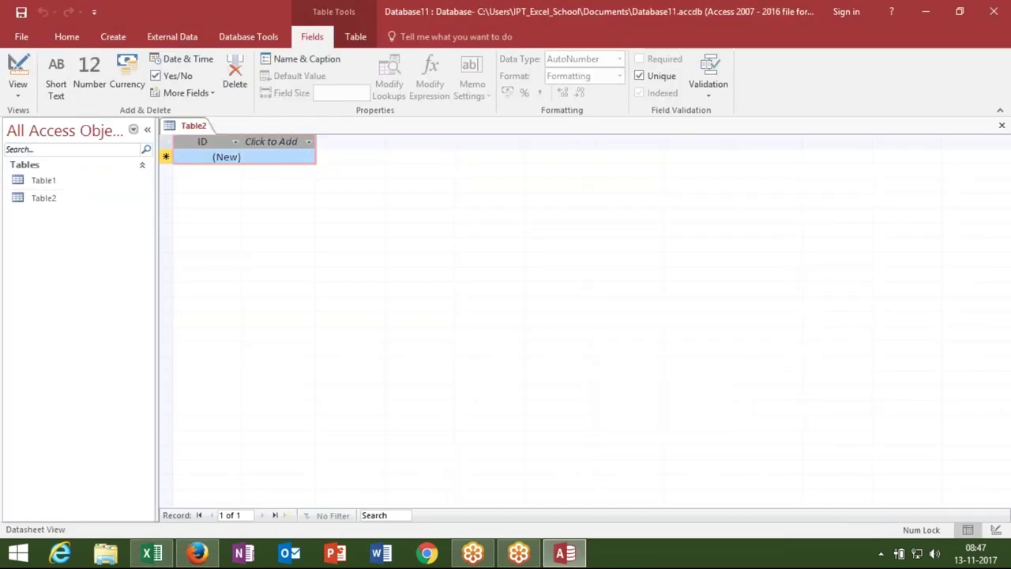
{"action": "key", "text": "ctrl+v"}
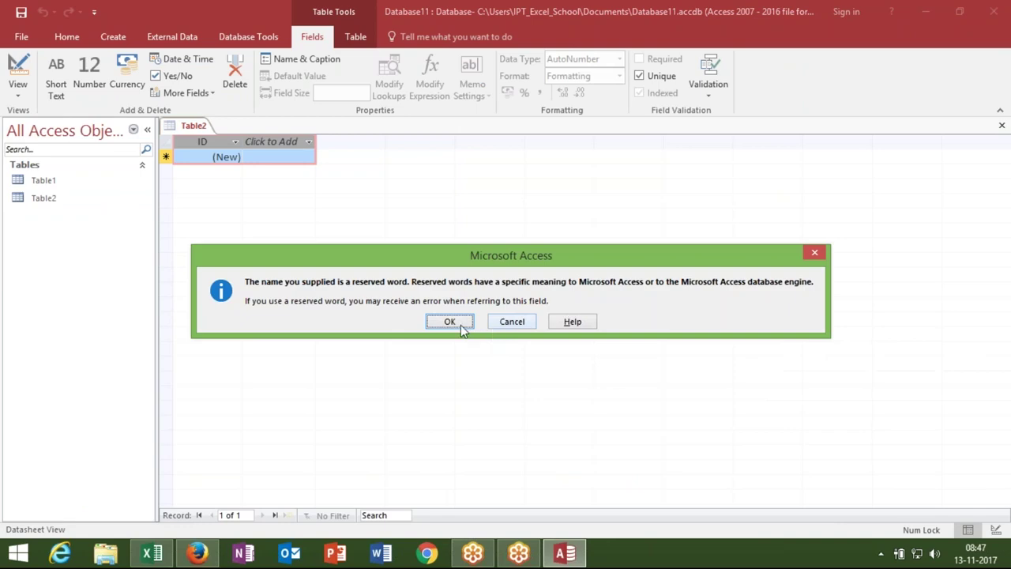
{"action": "left_click", "coordinate": [450, 322]}
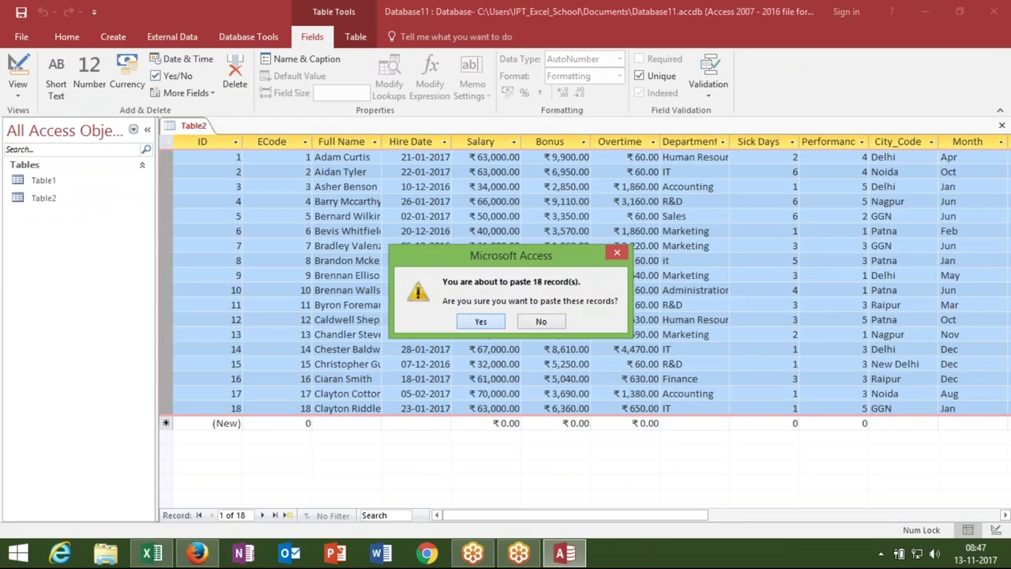
{"action": "key", "text": "Return"}
Delete the ECode field from Table2
{"action": "left_click", "coordinate": [276, 320]}
{"action": "left_click", "coordinate": [290, 144]}
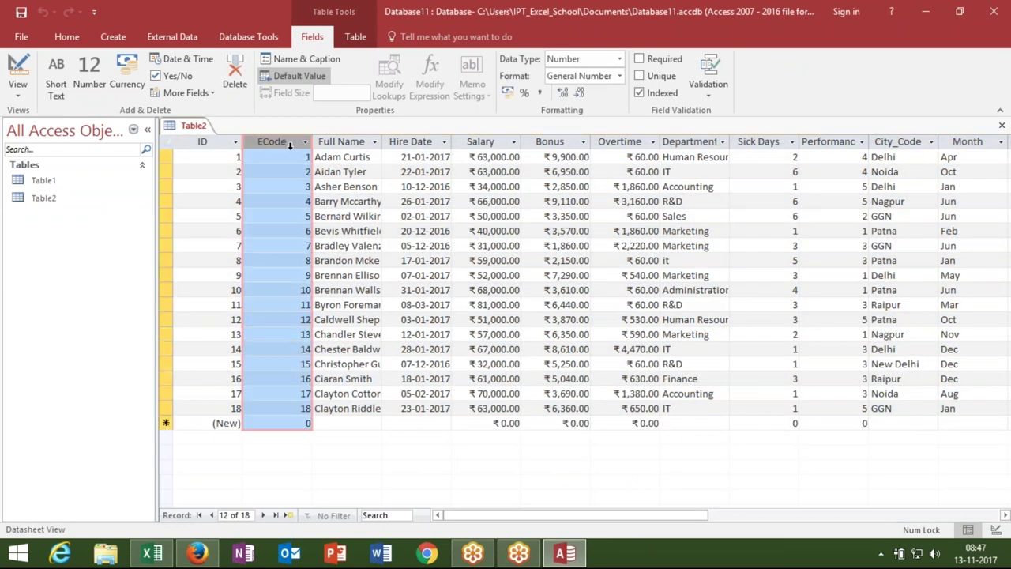
{"action": "right_click", "coordinate": [291, 146]}
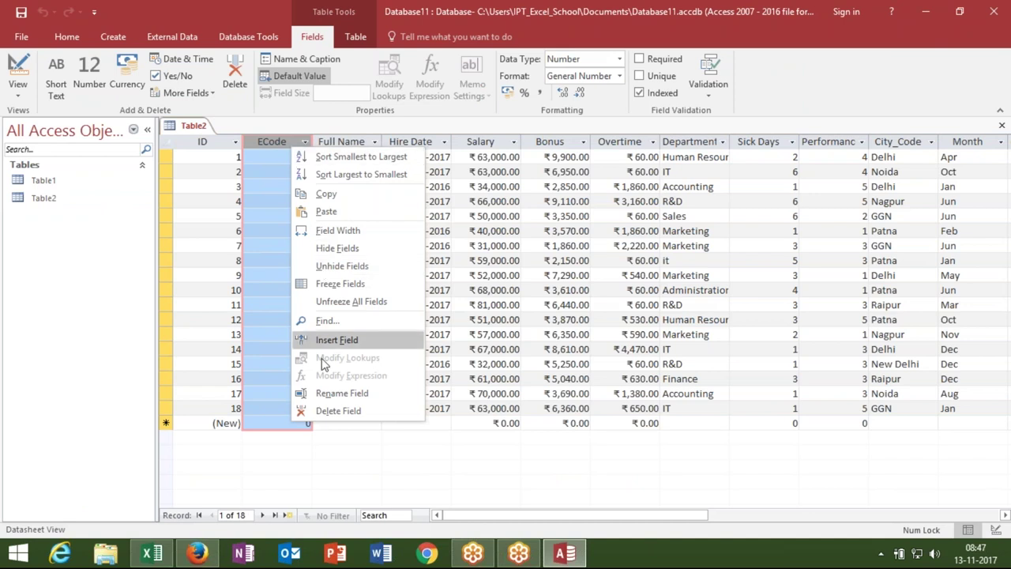
{"action": "left_click", "coordinate": [324, 411]}
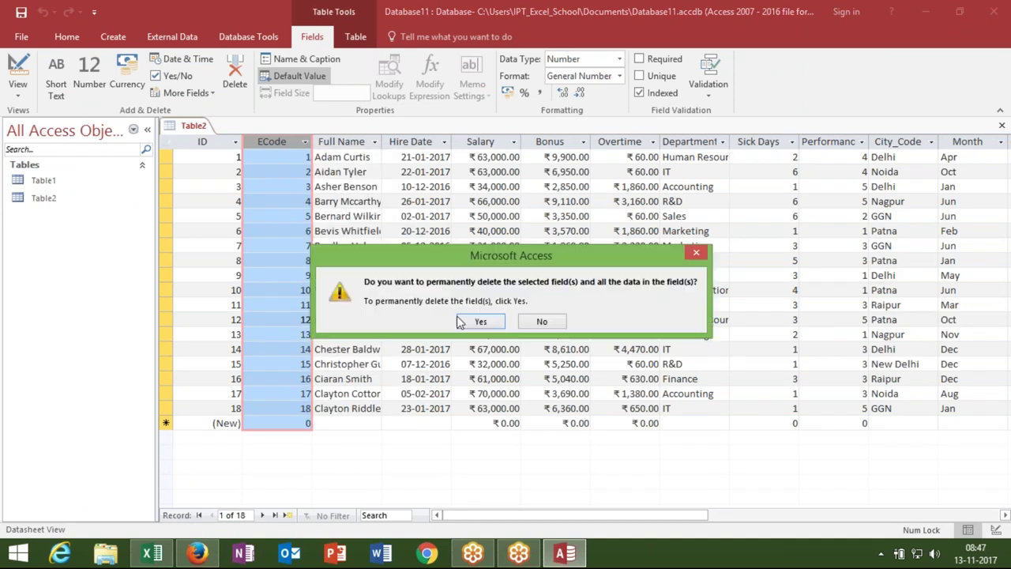
{"action": "left_click", "coordinate": [480, 322]}
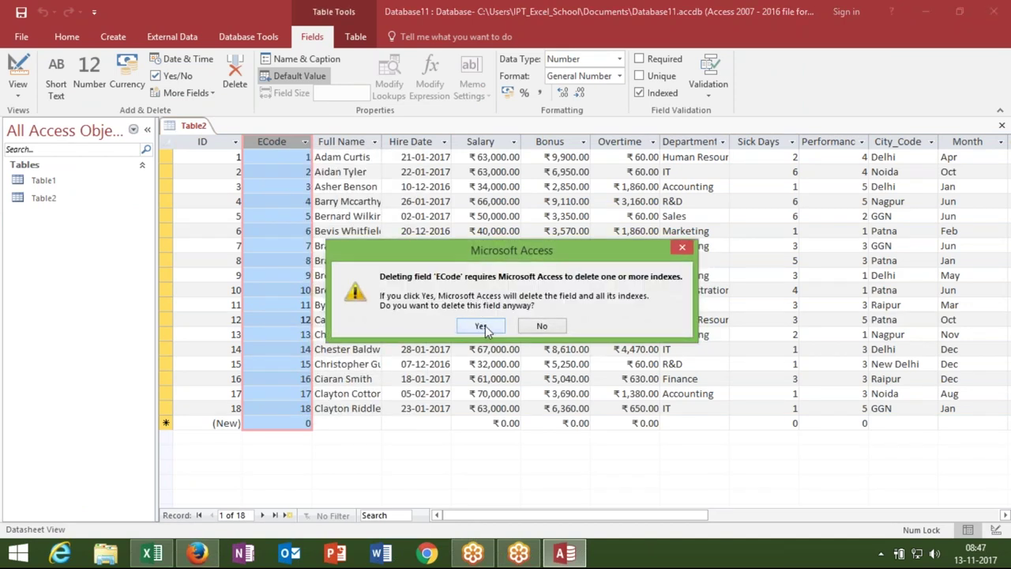
{"action": "left_click", "coordinate": [481, 327]}
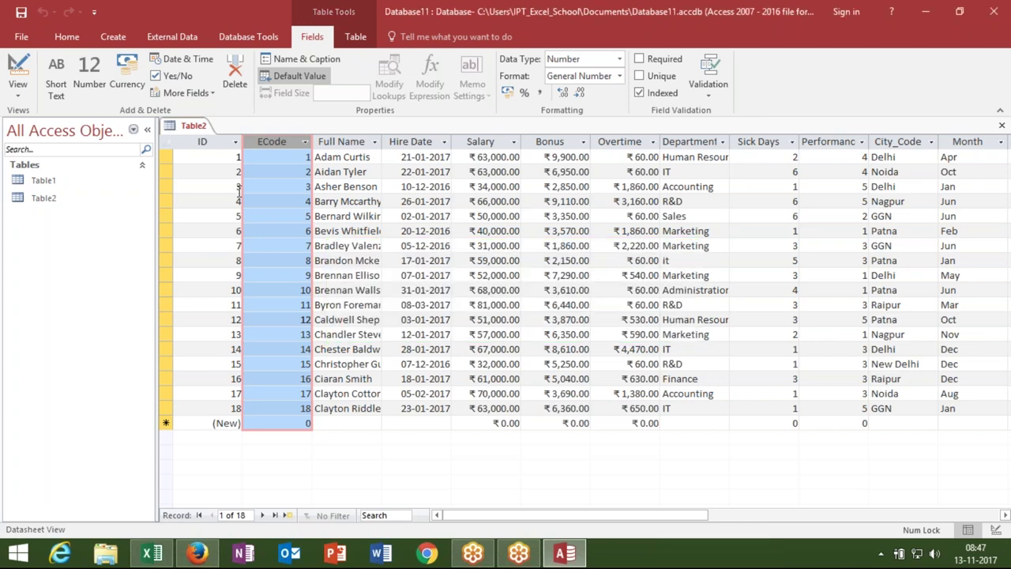
Attempt to delete Table2's ID field, which Access refuses
{"action": "left_click", "coordinate": [217, 143]}
{"action": "right_click", "coordinate": [217, 143]}
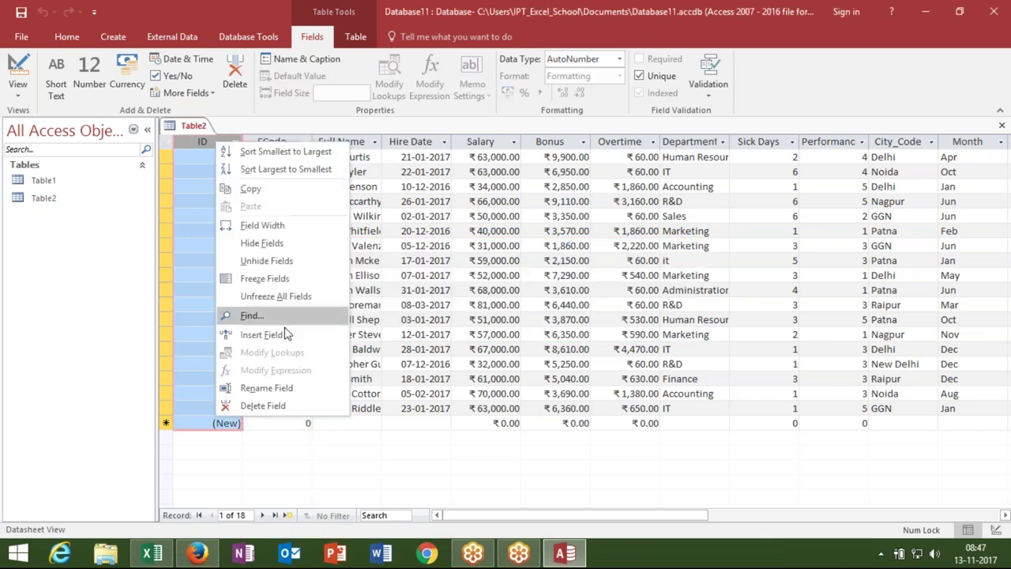
{"action": "left_click", "coordinate": [271, 403]}
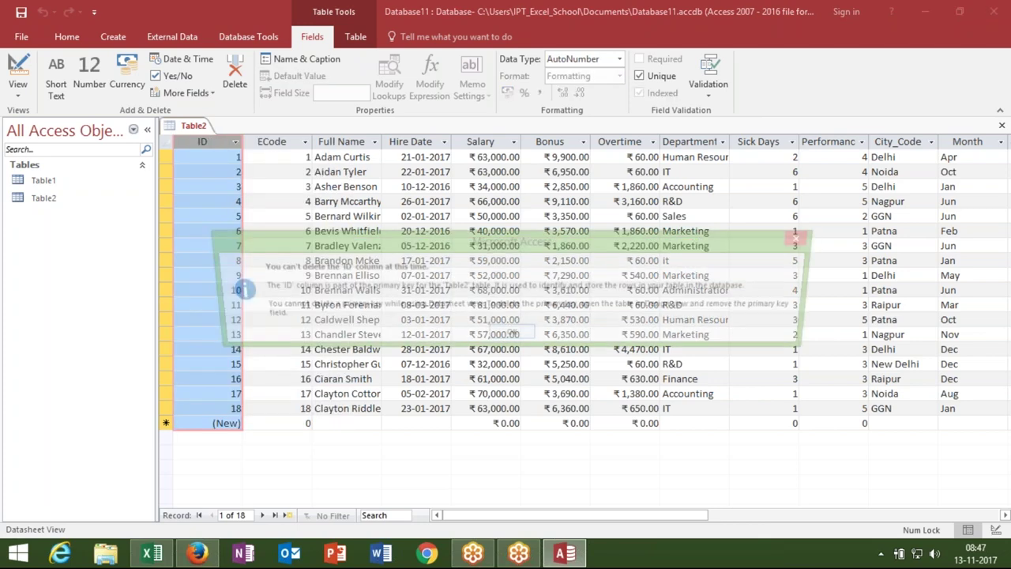
{"action": "left_click", "coordinate": [510, 335]}
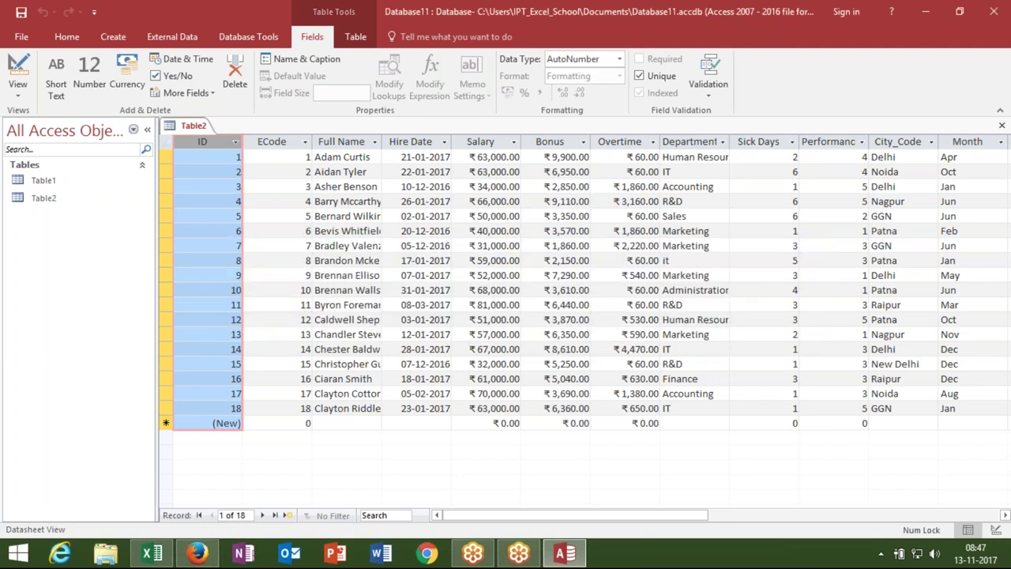
{"action": "left_click", "coordinate": [371, 289]}
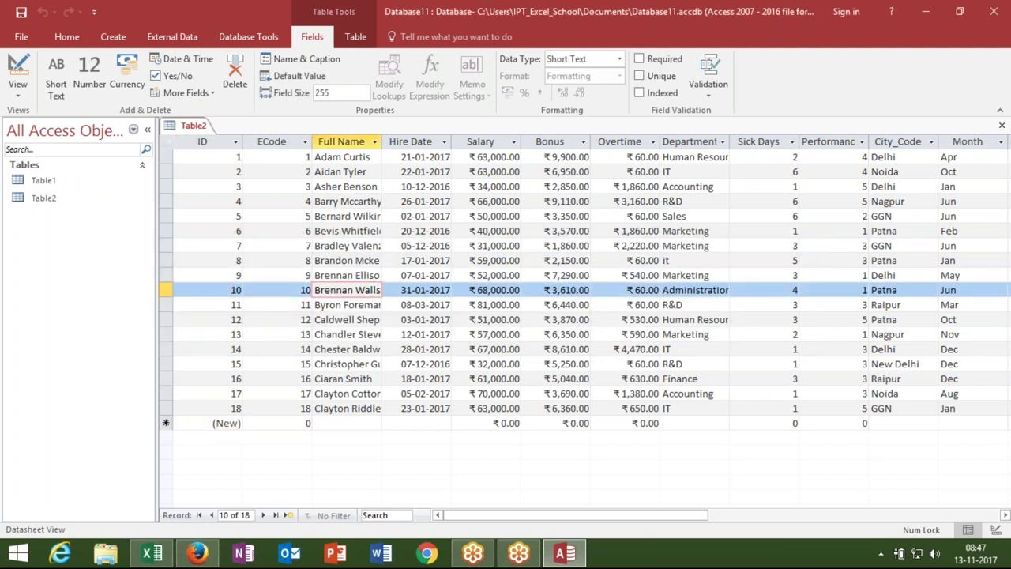
Close Table2, saving its design under the name Table2, and select it in the navigation pane
{"action": "left_click", "coordinate": [1002, 125]}
{"action": "left_click", "coordinate": [452, 318]}
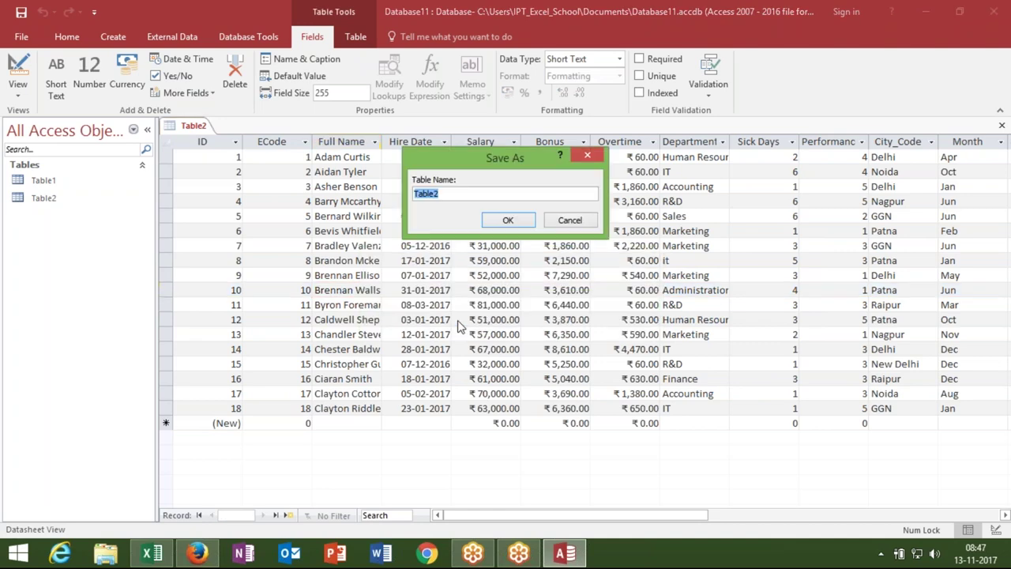
{"action": "left_click", "coordinate": [517, 221]}
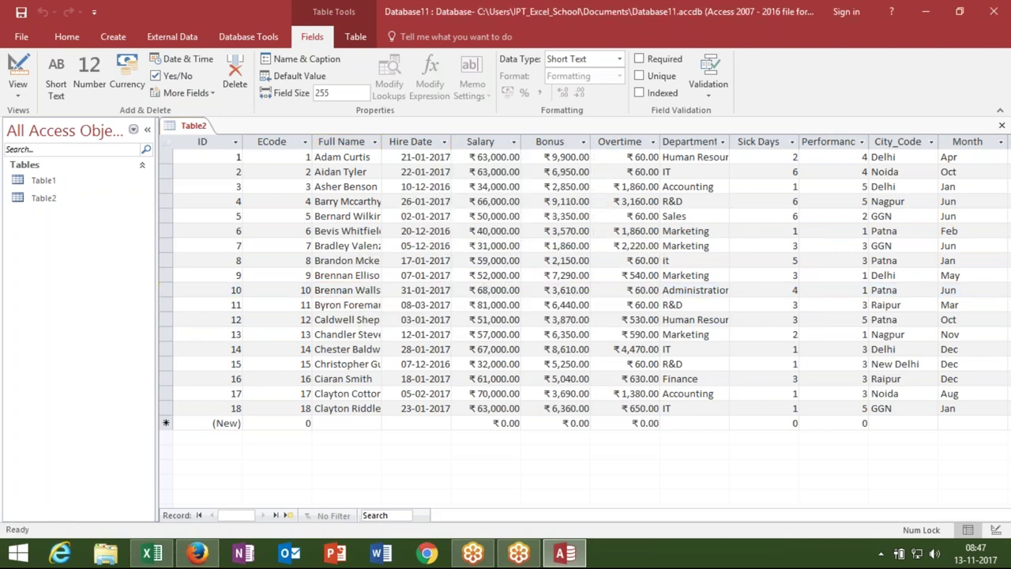
{"action": "left_click", "coordinate": [68, 201]}
Reopen Table2 and change the ECode in rows 1, 4, 6 and 8 to 55, 80, 41 and 65
{"action": "double_click", "coordinate": [68, 202]}
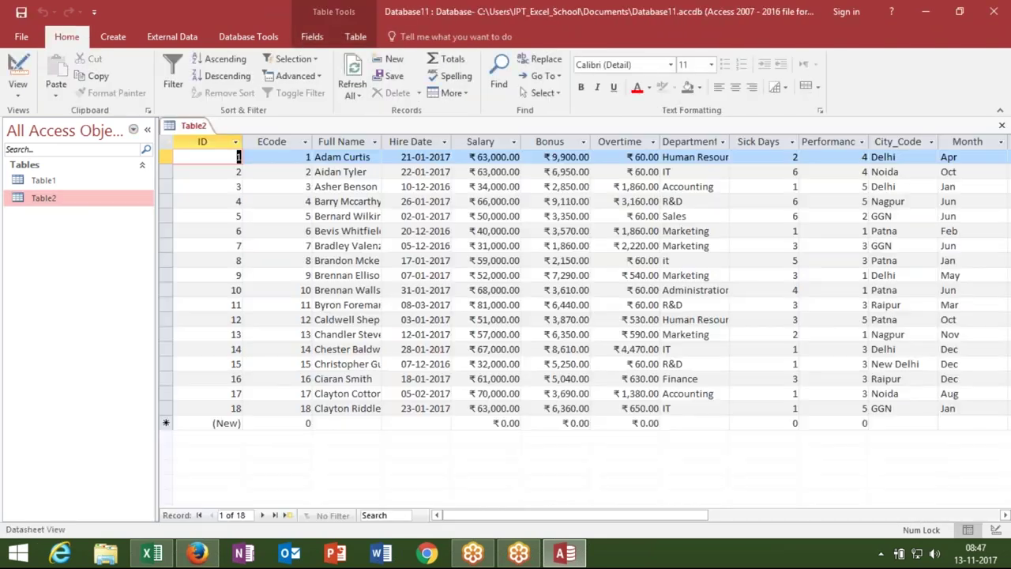
{"action": "left_click", "coordinate": [295, 171]}
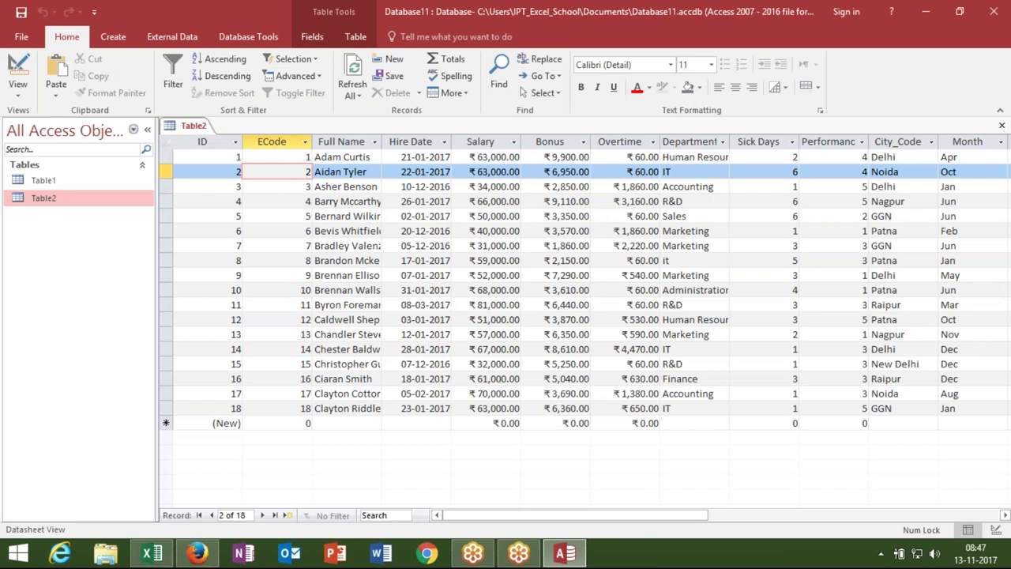
{"action": "key", "text": "Up"}
{"action": "key", "text": "F2"}
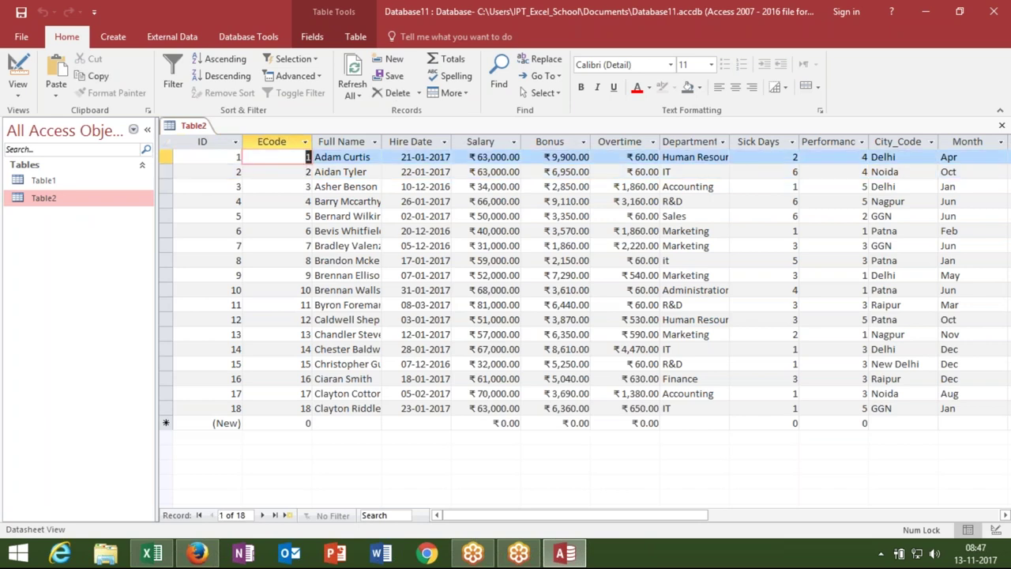
{"action": "type", "text": "55"}
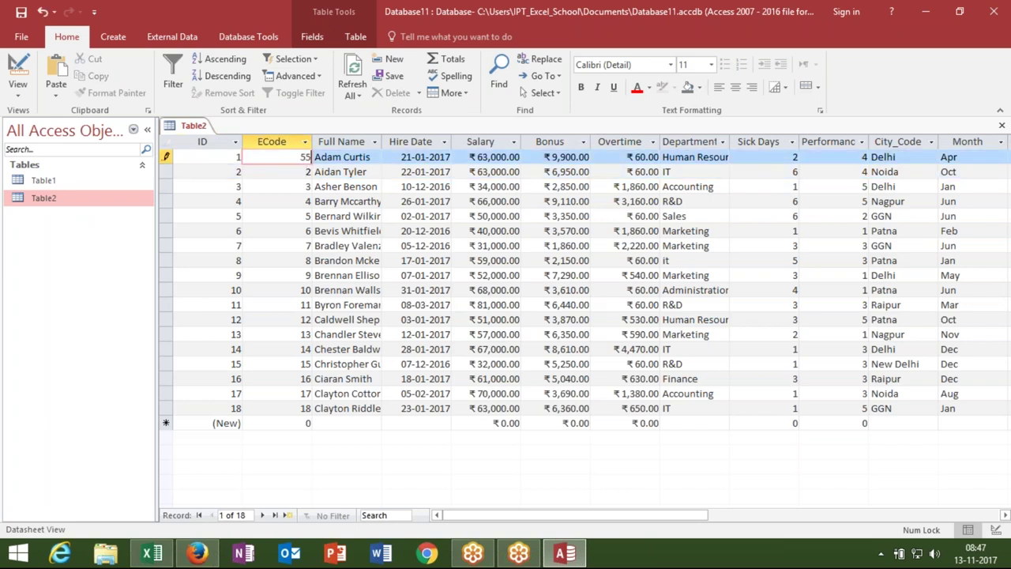
{"action": "left_click", "coordinate": [304, 203]}
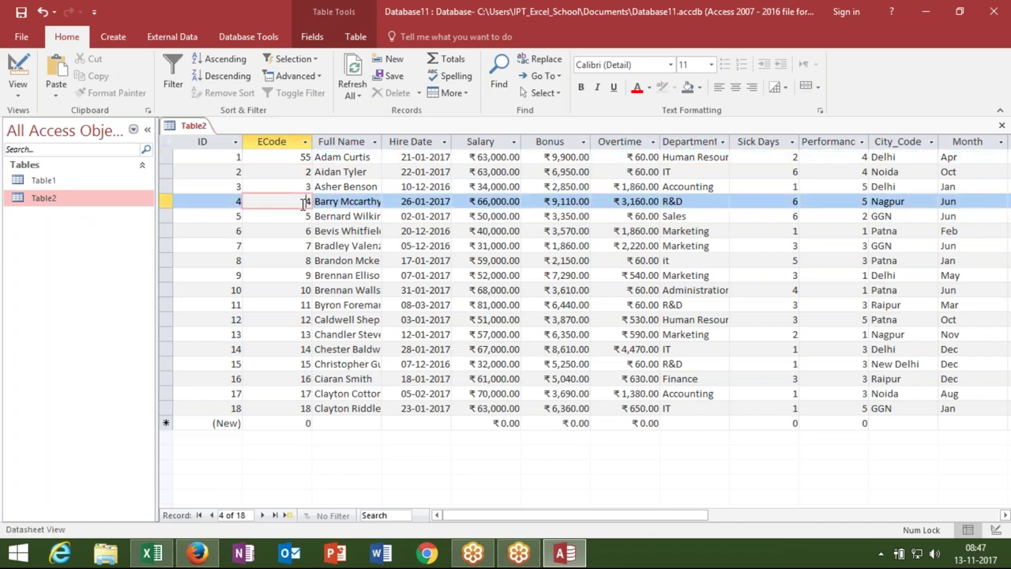
{"action": "key", "text": "BackSpace"}
{"action": "type", "text": "30"}
{"action": "left_click", "coordinate": [283, 232]}
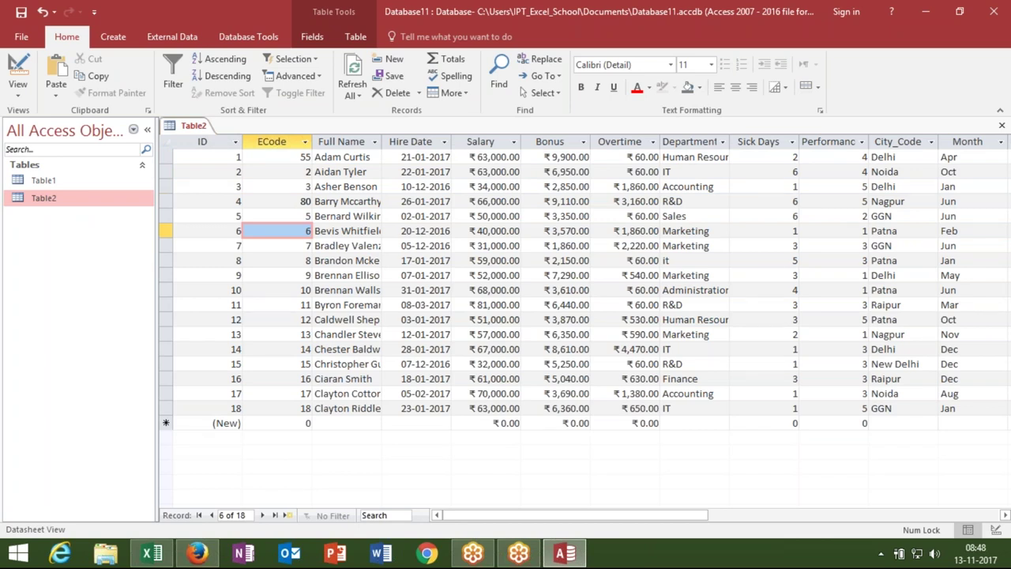
{"action": "type", "text": "41"}
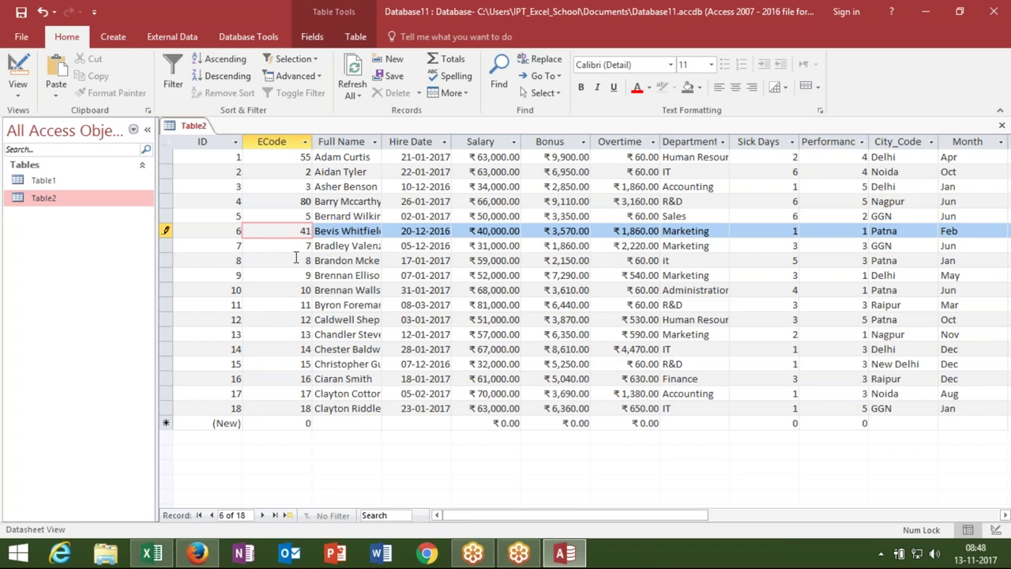
{"action": "left_click", "coordinate": [296, 258]}
{"action": "type", "text": "6"}
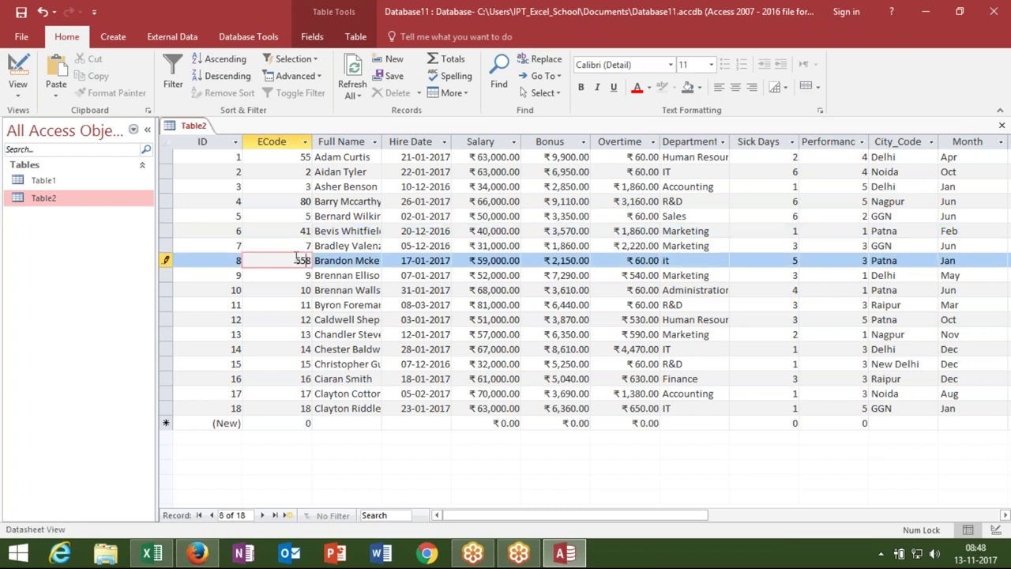
{"action": "type", "text": "5"}
{"action": "left_click", "coordinate": [305, 304]}
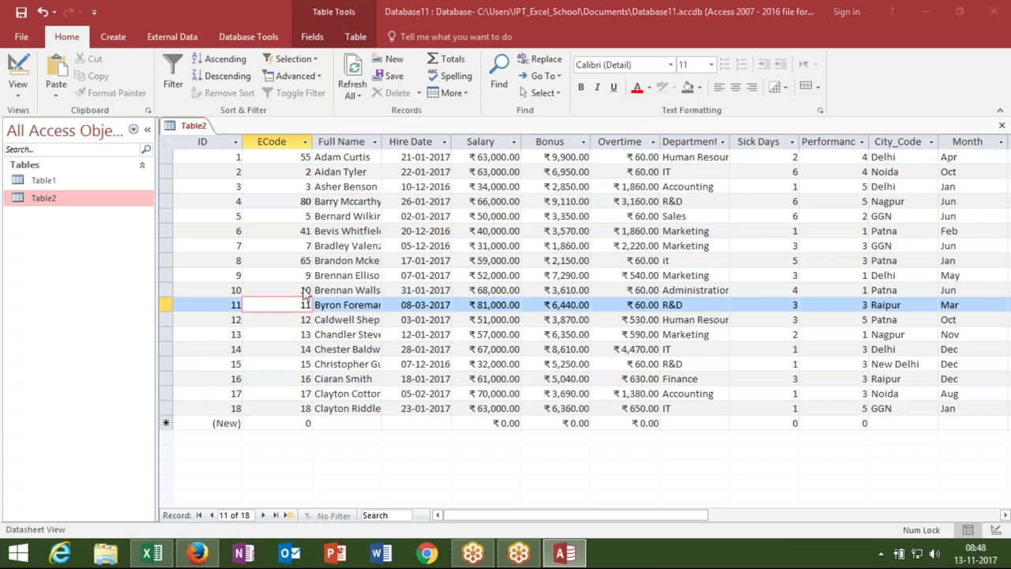
Set the ECode in rows 11, 14, 16 and 18 to 74, 85, 74 and 65, then close Table2
{"action": "double_click", "coordinate": [306, 305]}
{"action": "type", "text": "74"}
{"action": "double_click", "coordinate": [296, 350]}
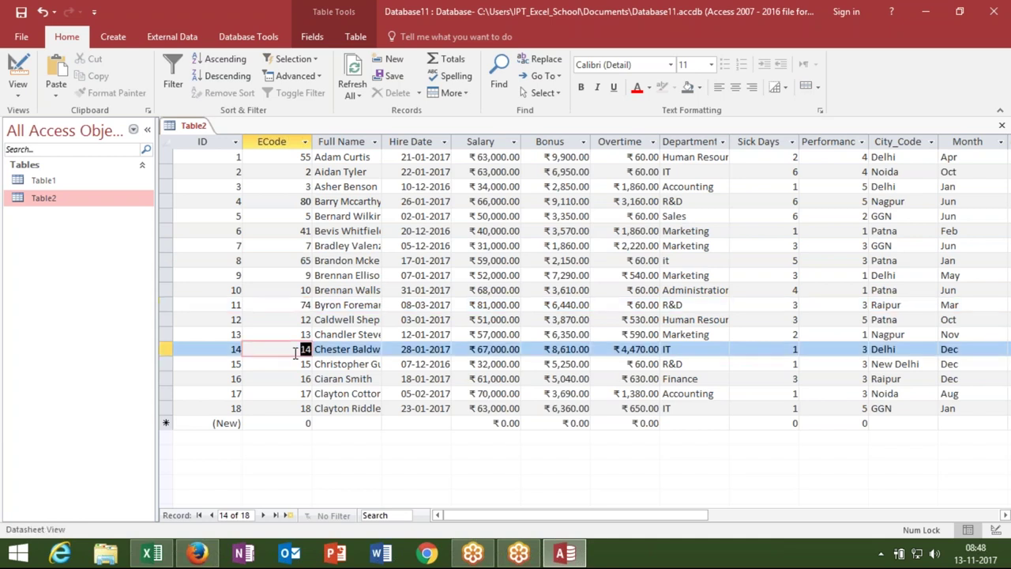
{"action": "type", "text": "85"}
{"action": "double_click", "coordinate": [300, 380]}
{"action": "type", "text": "74"}
{"action": "double_click", "coordinate": [301, 393]}
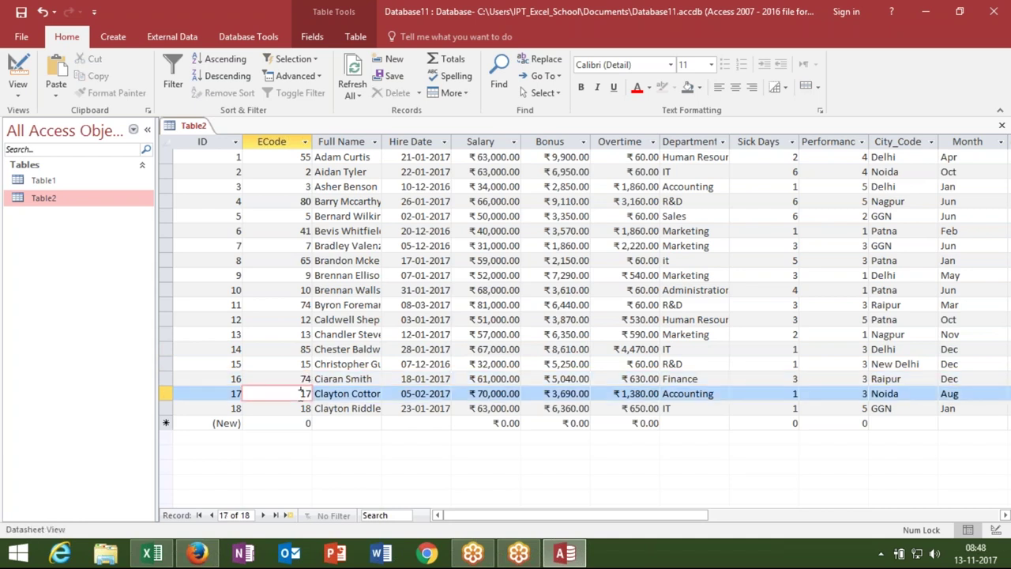
{"action": "double_click", "coordinate": [301, 409]}
{"action": "type", "text": "65"}
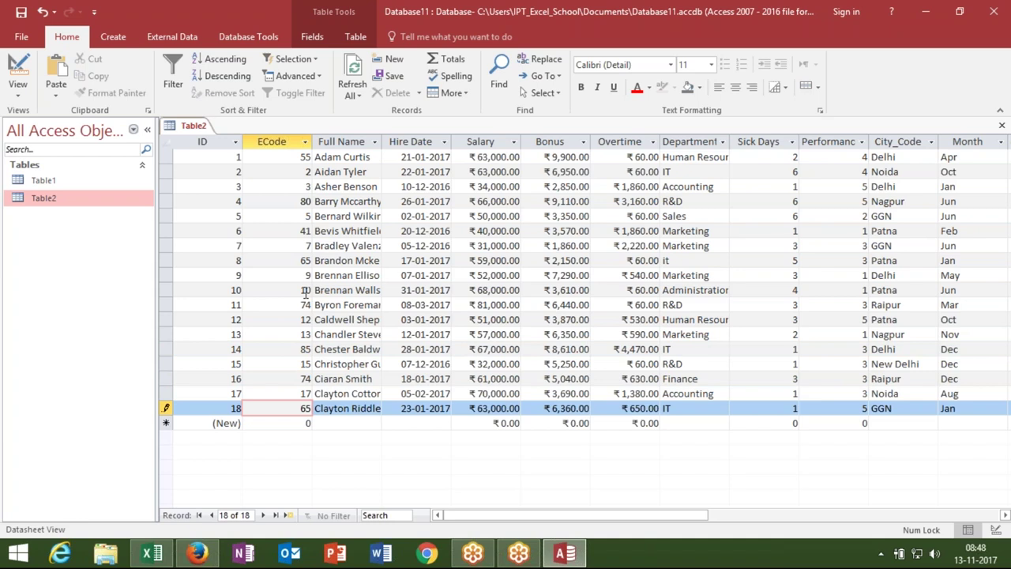
{"action": "double_click", "coordinate": [306, 276]}
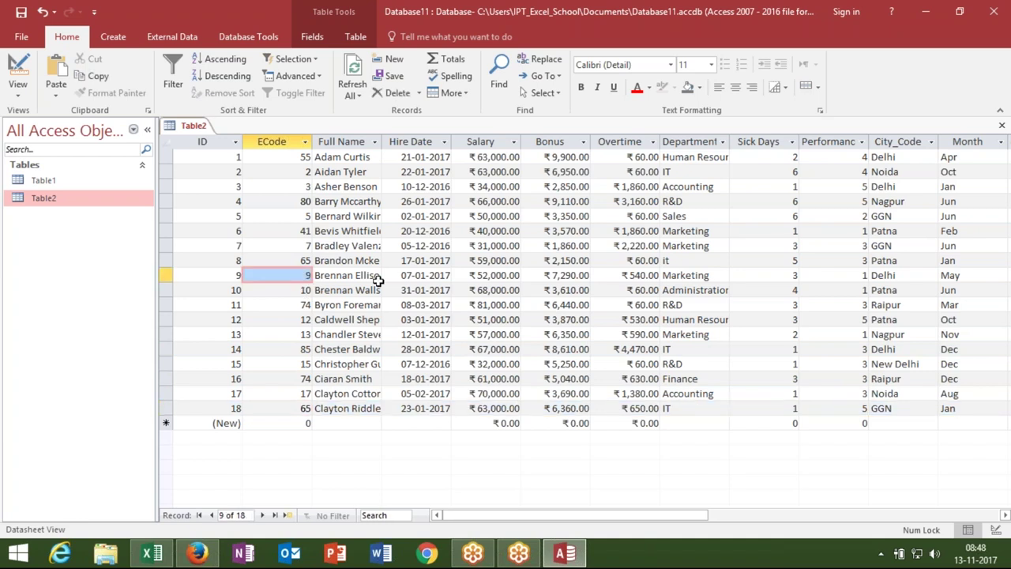
{"action": "key", "text": "Tab"}
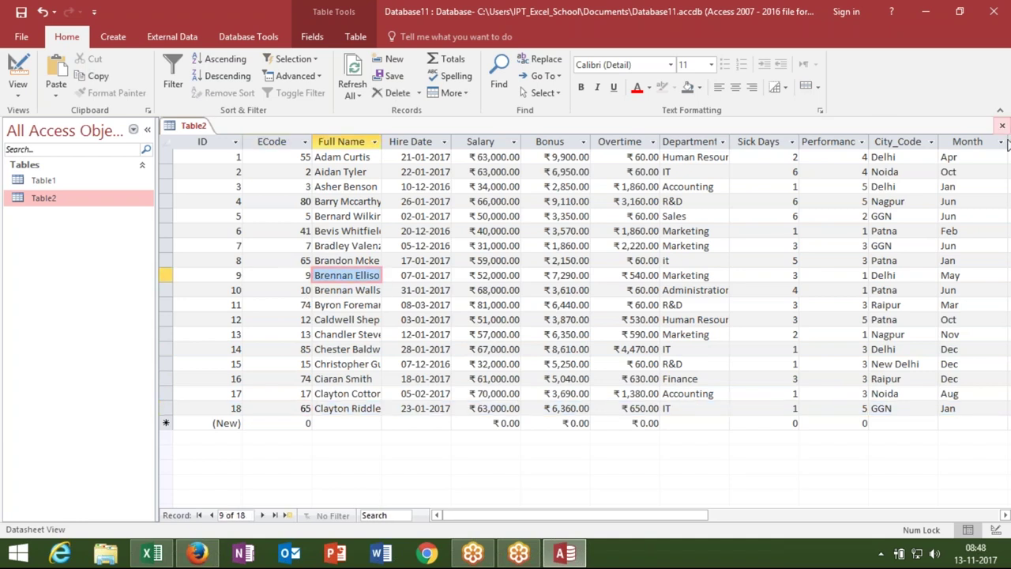
{"action": "left_click", "coordinate": [1002, 124]}
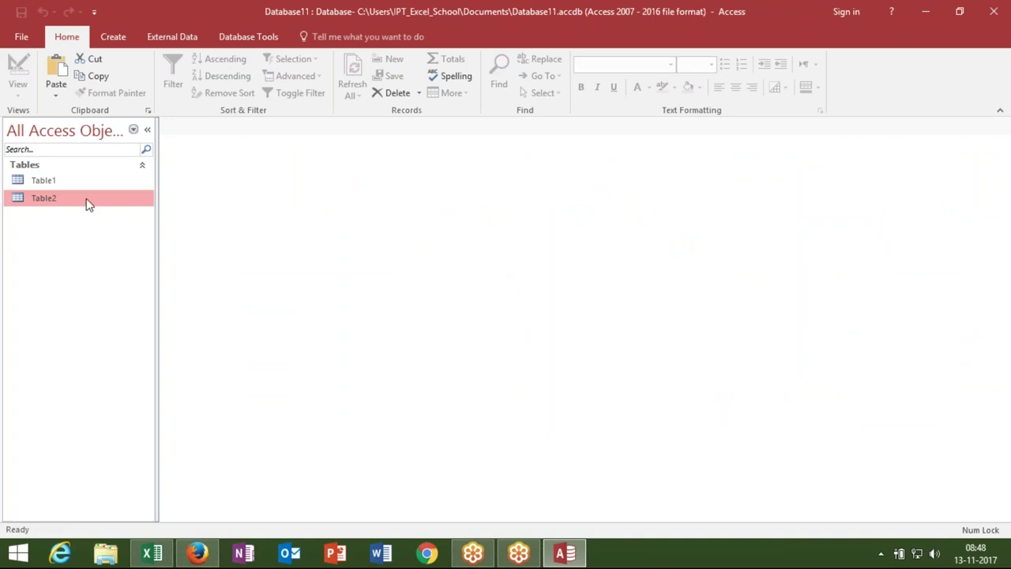
Switch the ribbon to the Create tab
{"action": "left_click", "coordinate": [117, 40]}
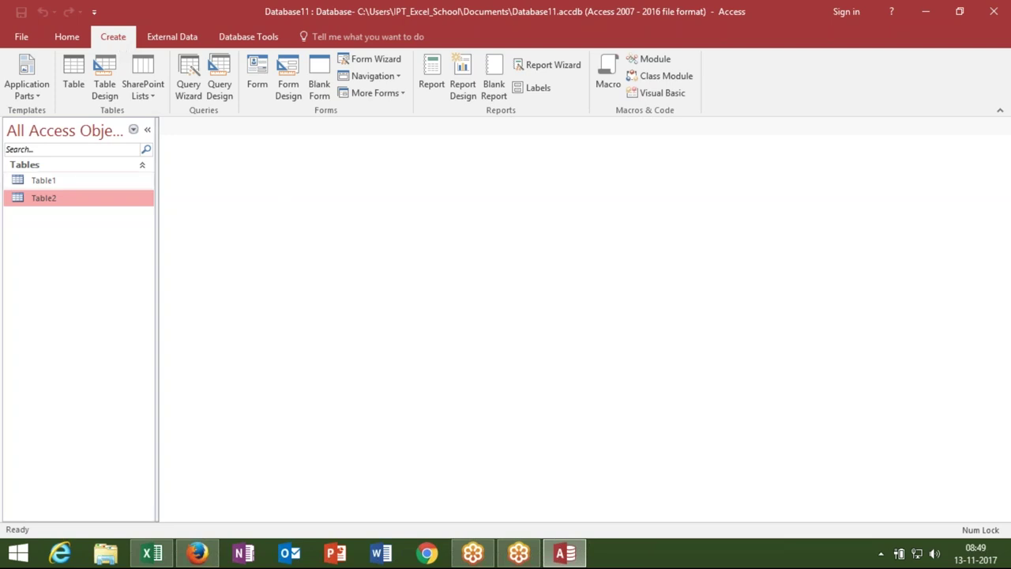
Open Table1 and Table2 to check their records, close both, and select Table1
{"action": "left_click", "coordinate": [80, 182]}
{"action": "double_click", "coordinate": [80, 182]}
{"action": "left_click", "coordinate": [74, 196]}
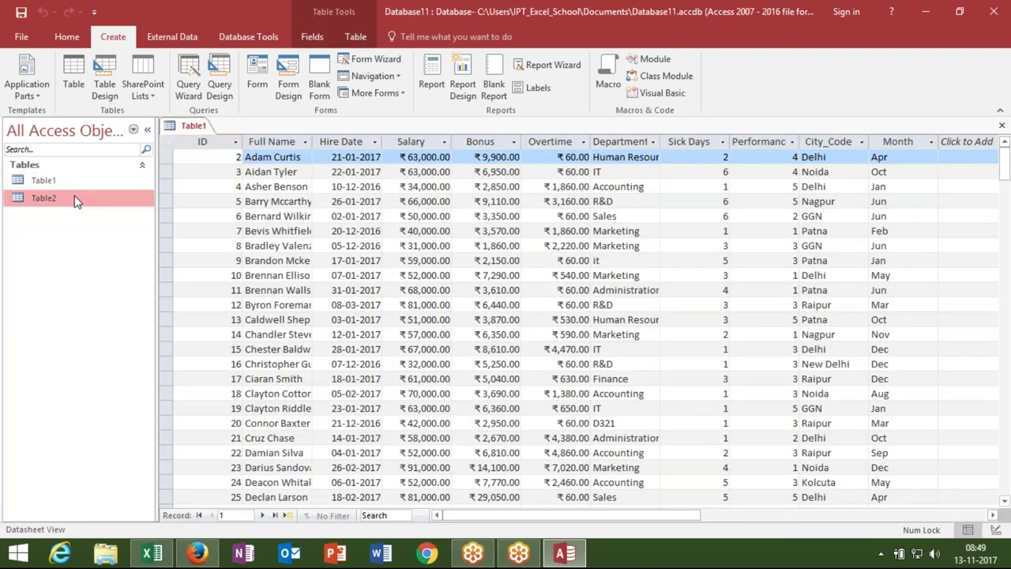
{"action": "double_click", "coordinate": [74, 195]}
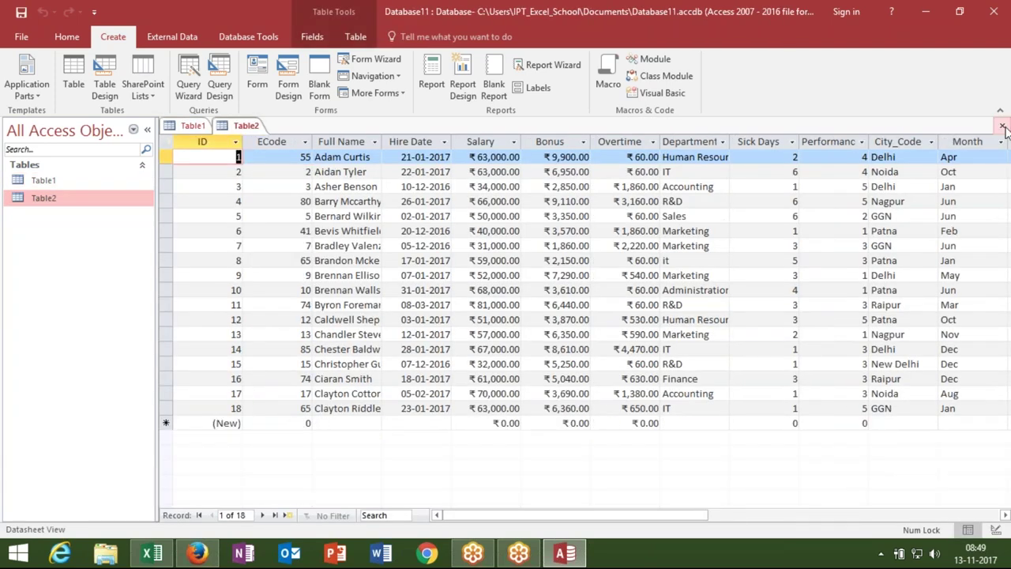
{"action": "left_click", "coordinate": [1002, 126]}
{"action": "left_click", "coordinate": [1003, 127]}
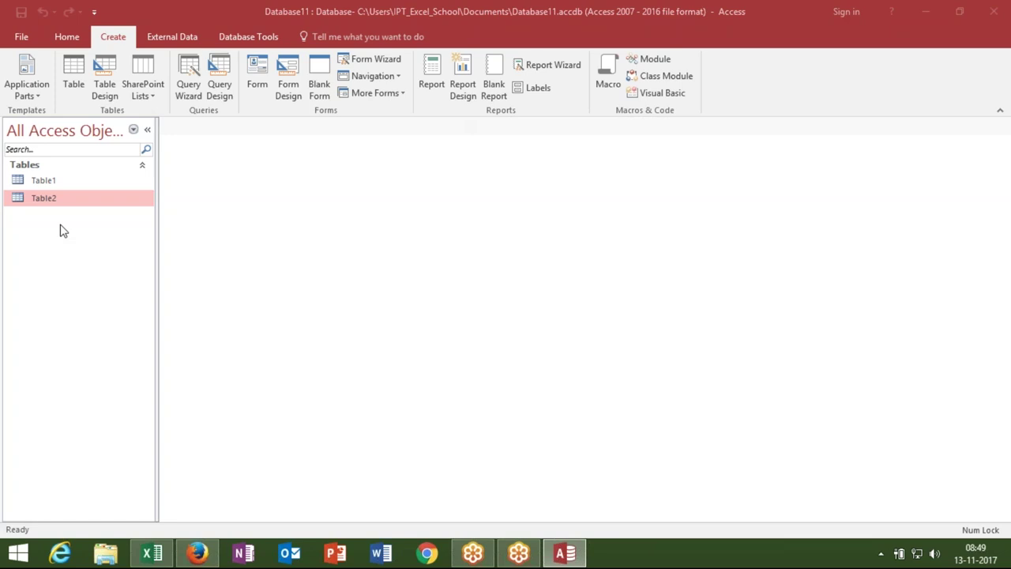
{"action": "left_click", "coordinate": [71, 180]}
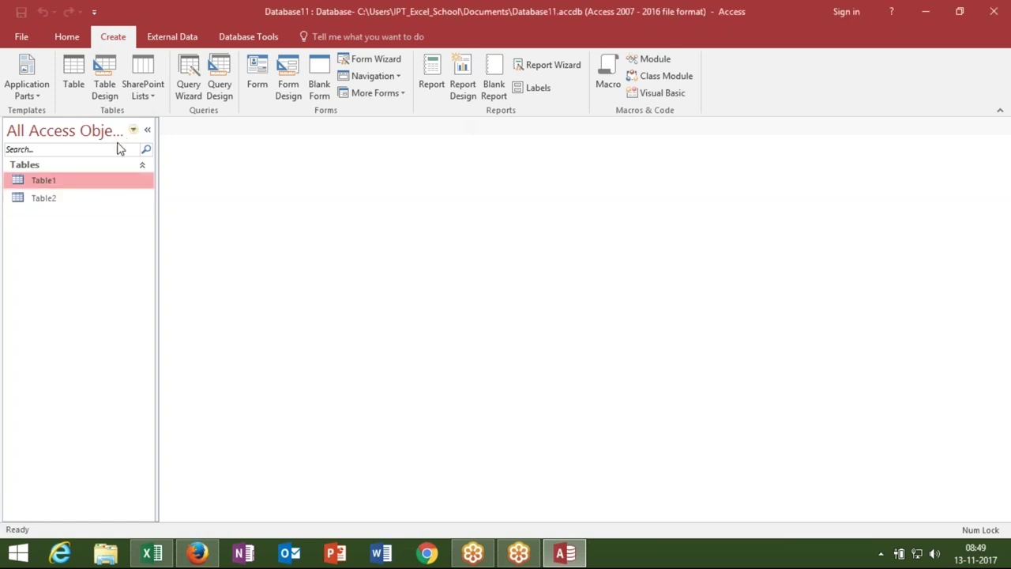
{"action": "double_click", "coordinate": [90, 198]}
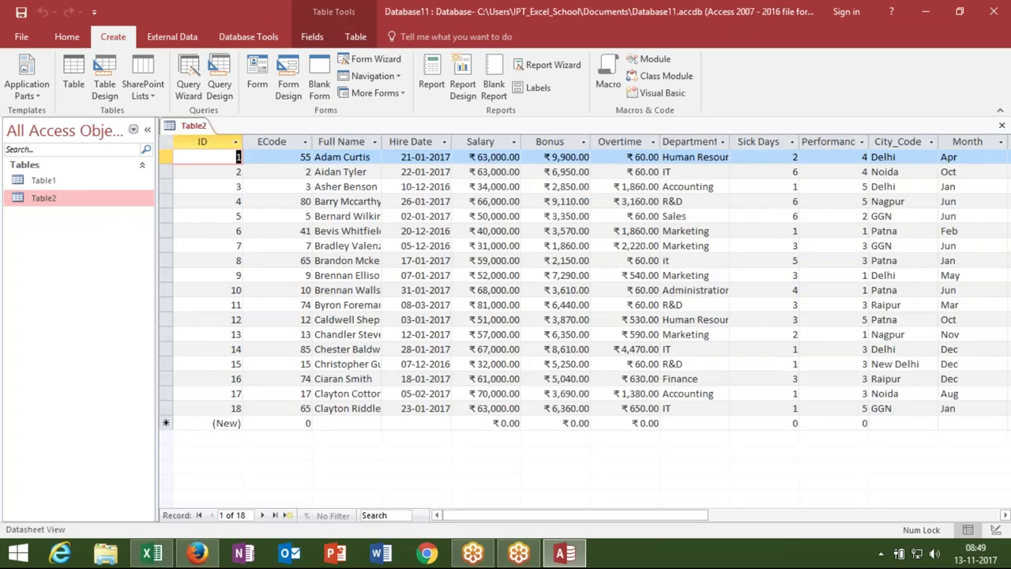
{"action": "left_click", "coordinate": [1004, 126]}
{"action": "left_click", "coordinate": [48, 182]}
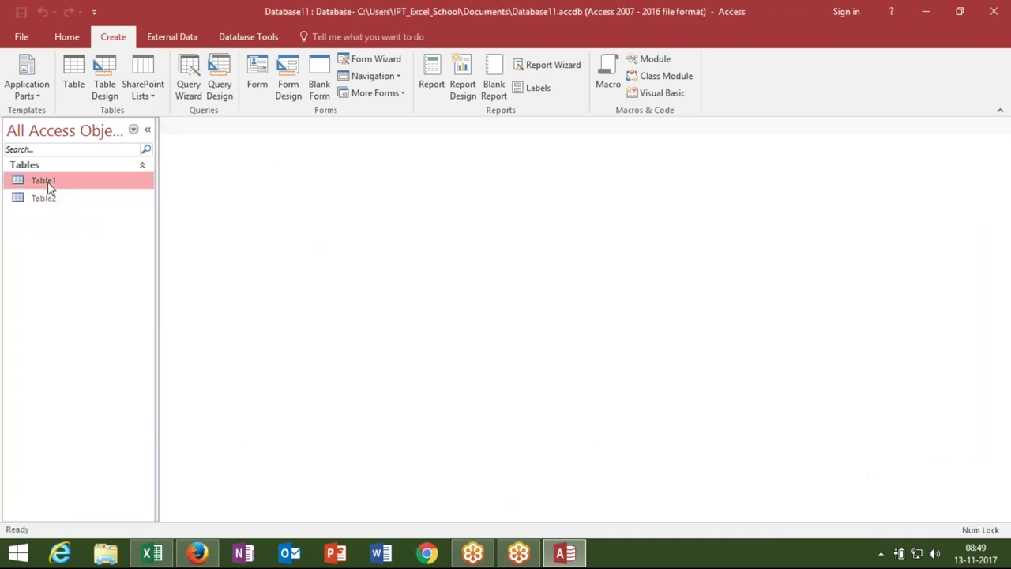
Run the Find Duplicates Query Wizard on Table1 with ID as the duplicate field, then cancel before finishing
{"action": "left_click", "coordinate": [190, 102]}
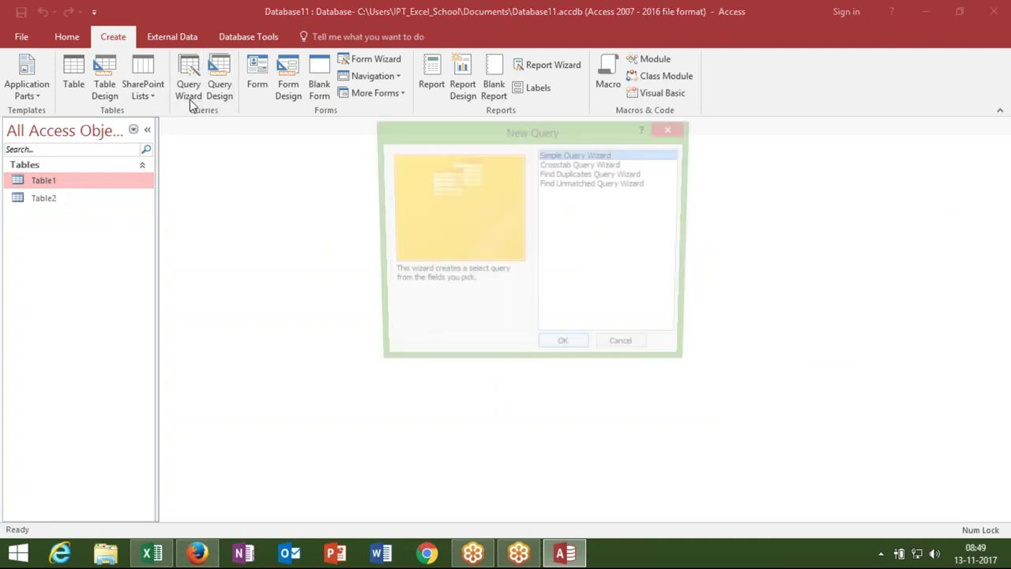
{"action": "left_click", "coordinate": [571, 174]}
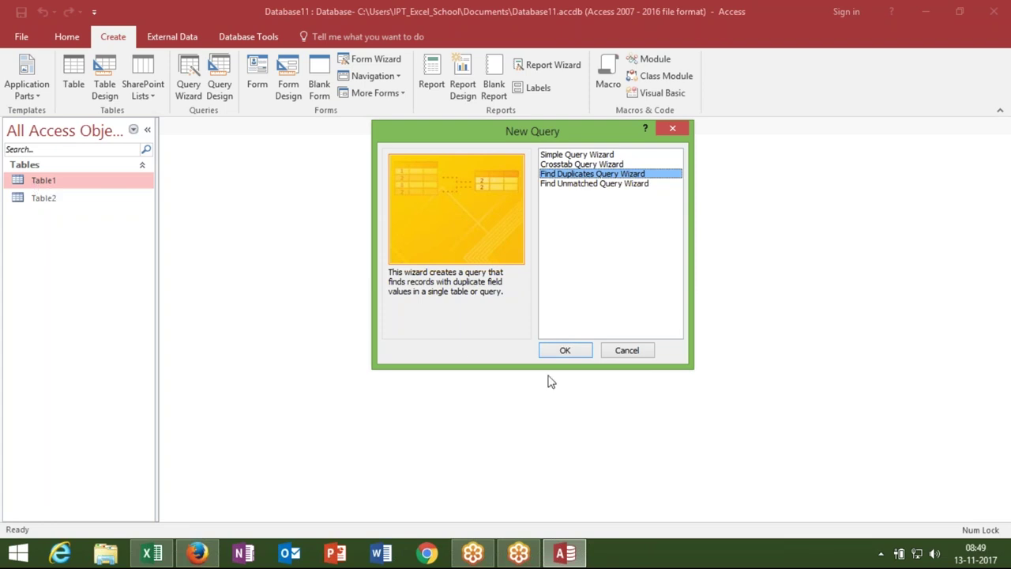
{"action": "left_click", "coordinate": [565, 352]}
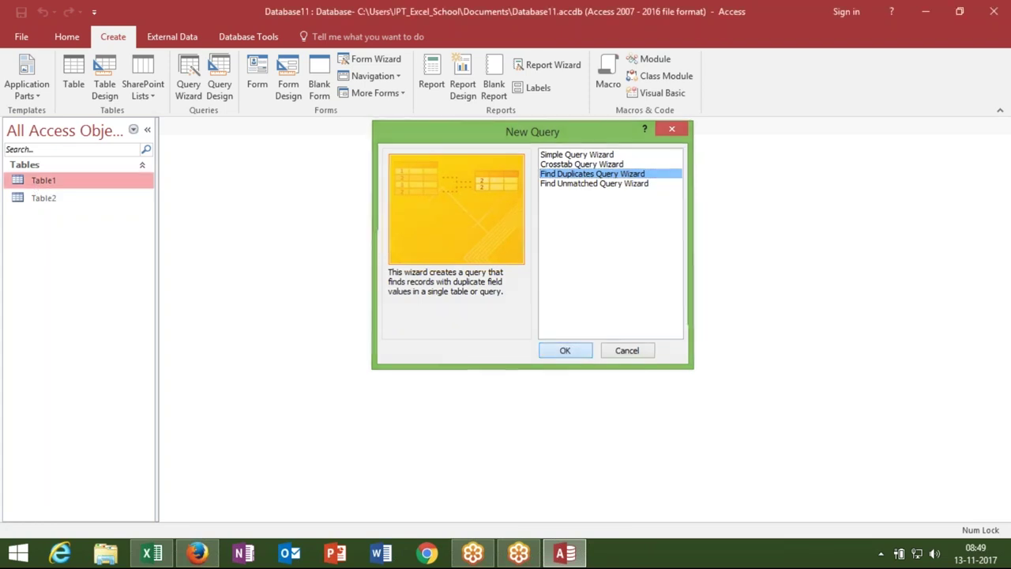
{"action": "left_click", "coordinate": [594, 334]}
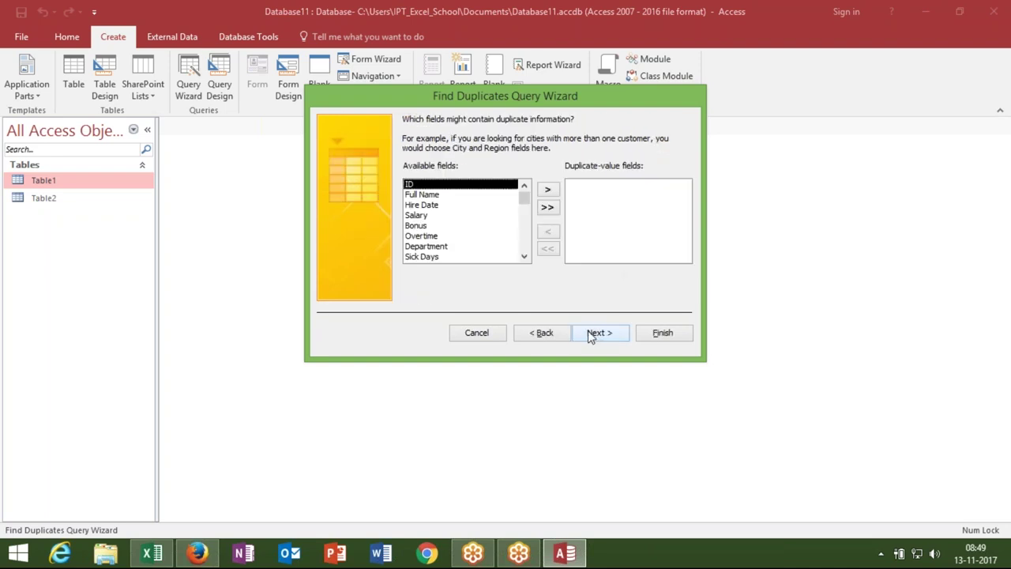
{"action": "left_click", "coordinate": [549, 191]}
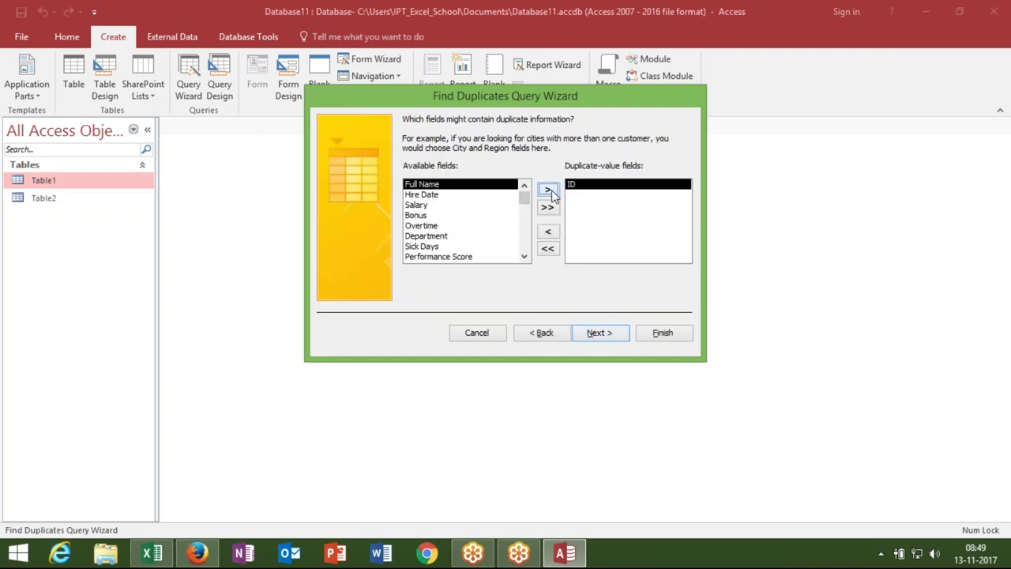
{"action": "left_click", "coordinate": [606, 335]}
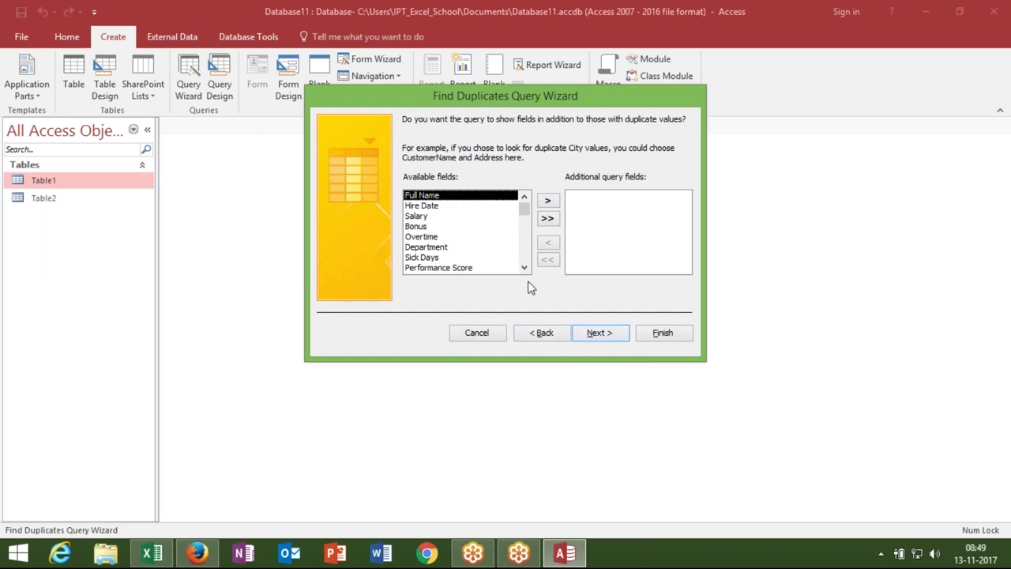
{"action": "left_click", "coordinate": [599, 335]}
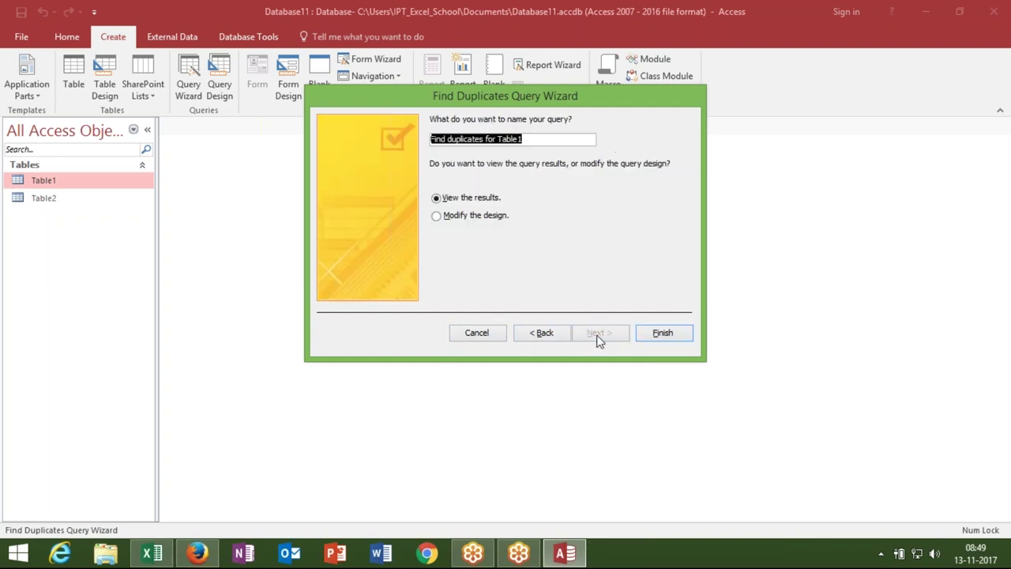
{"action": "left_click", "coordinate": [476, 332]}
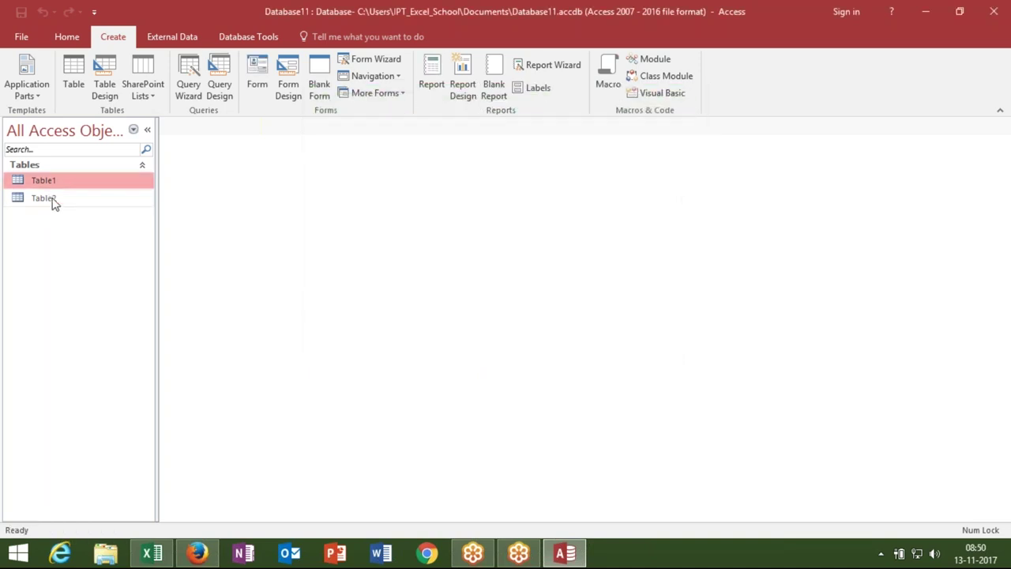
{"action": "left_click", "coordinate": [50, 199]}
{"action": "left_click", "coordinate": [59, 187]}
{"action": "double_click", "coordinate": [60, 187]}
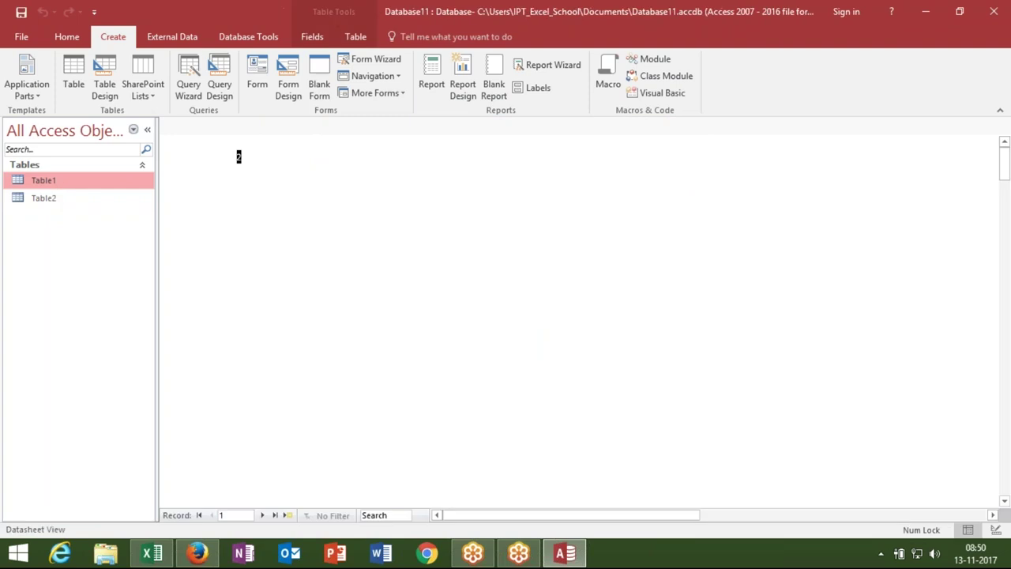
{"action": "left_click", "coordinate": [215, 176]}
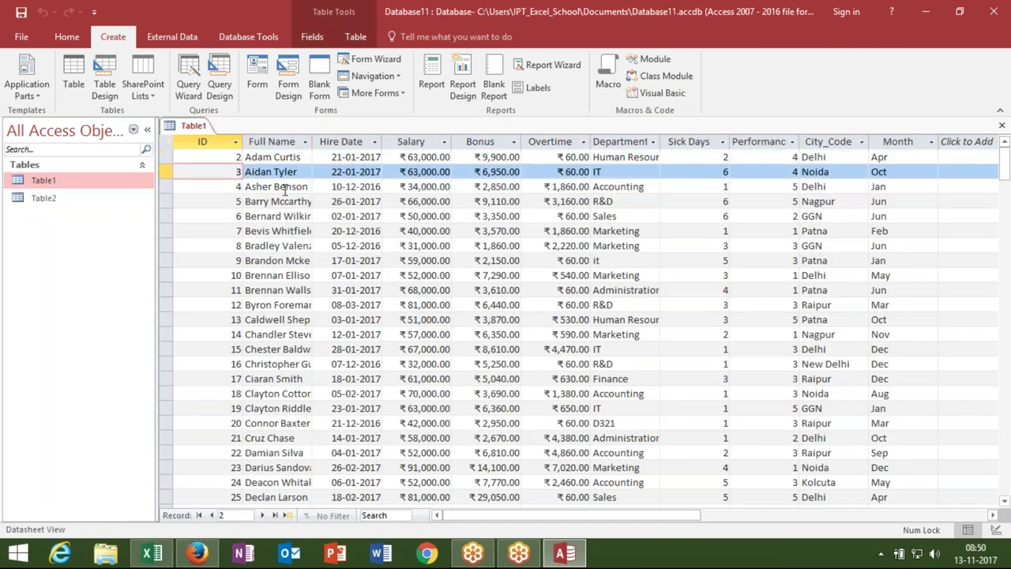
{"action": "left_click", "coordinate": [286, 187]}
{"action": "left_click", "coordinate": [695, 157]}
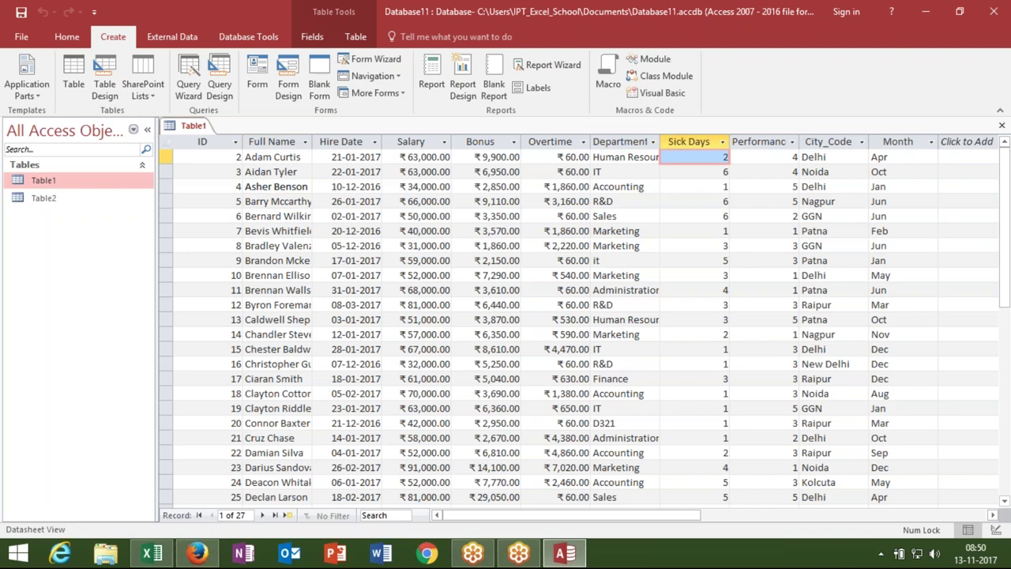
{"action": "left_click", "coordinate": [696, 142]}
{"action": "left_click", "coordinate": [696, 157]}
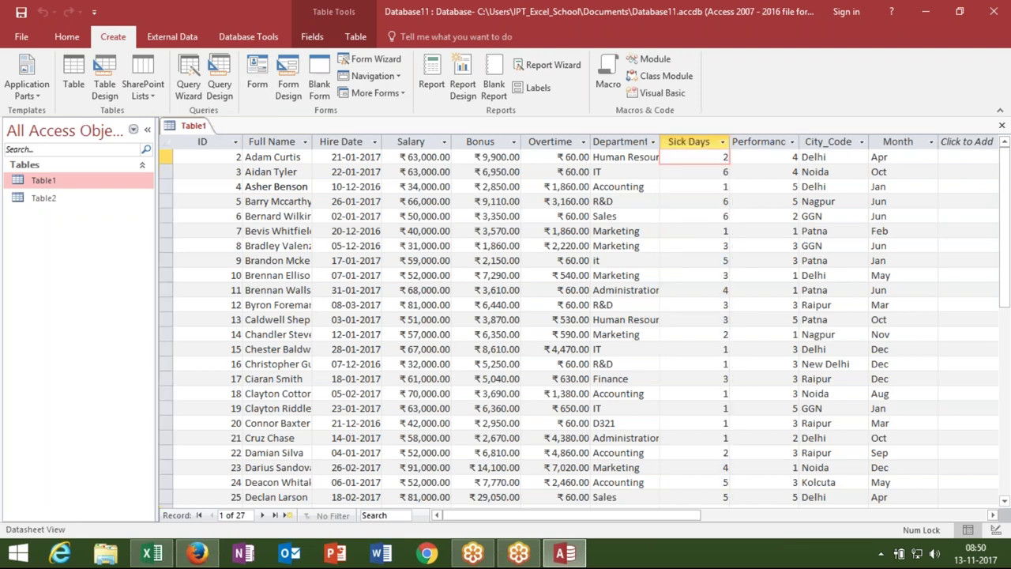
{"action": "left_click", "coordinate": [202, 141]}
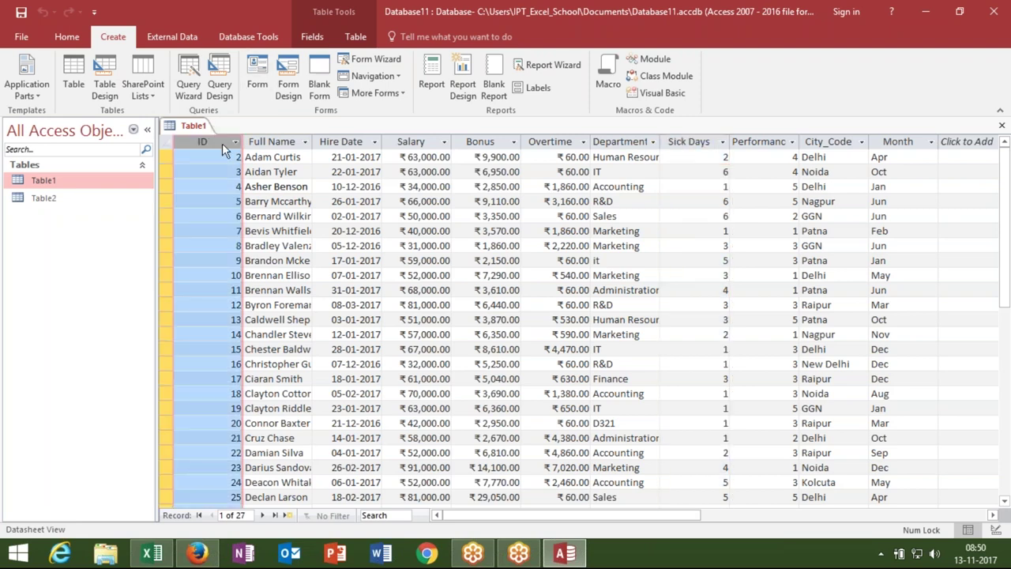
{"action": "left_click", "coordinate": [1001, 125]}
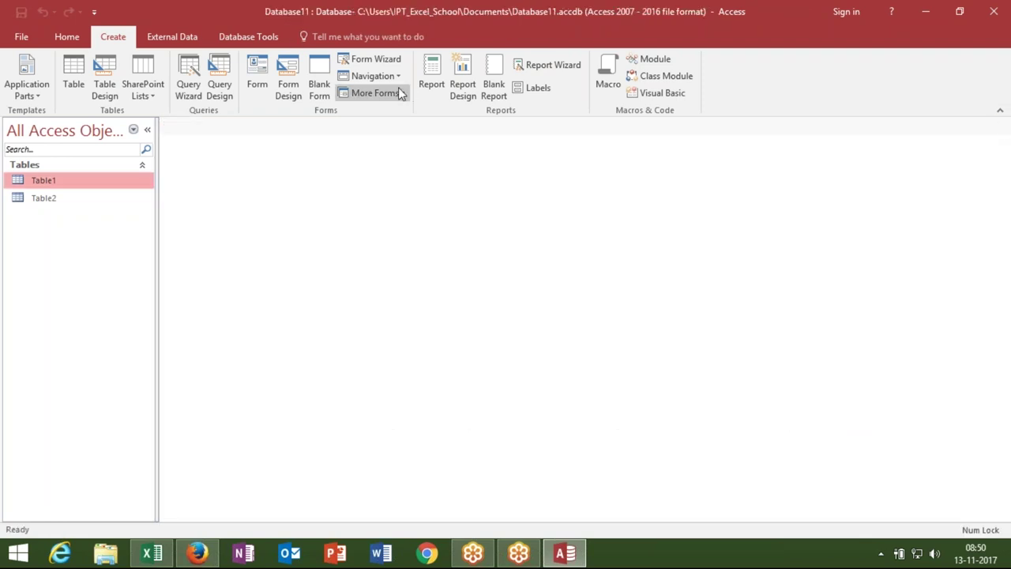
Discard an empty Query1 design and launch the Query Wizard from the Create ribbon
{"action": "left_click", "coordinate": [221, 97]}
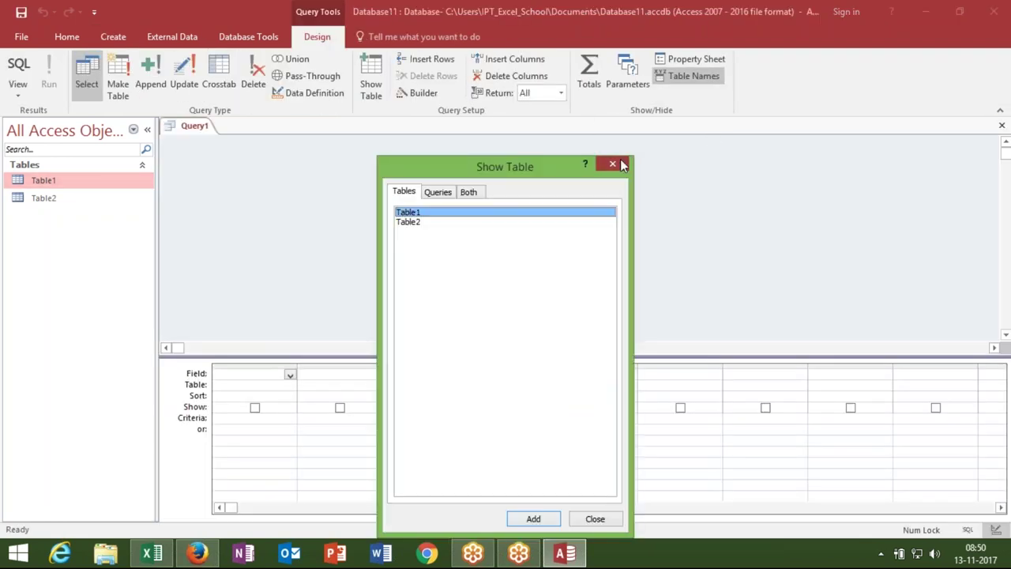
{"action": "left_click", "coordinate": [614, 164]}
{"action": "left_click", "coordinate": [1001, 126]}
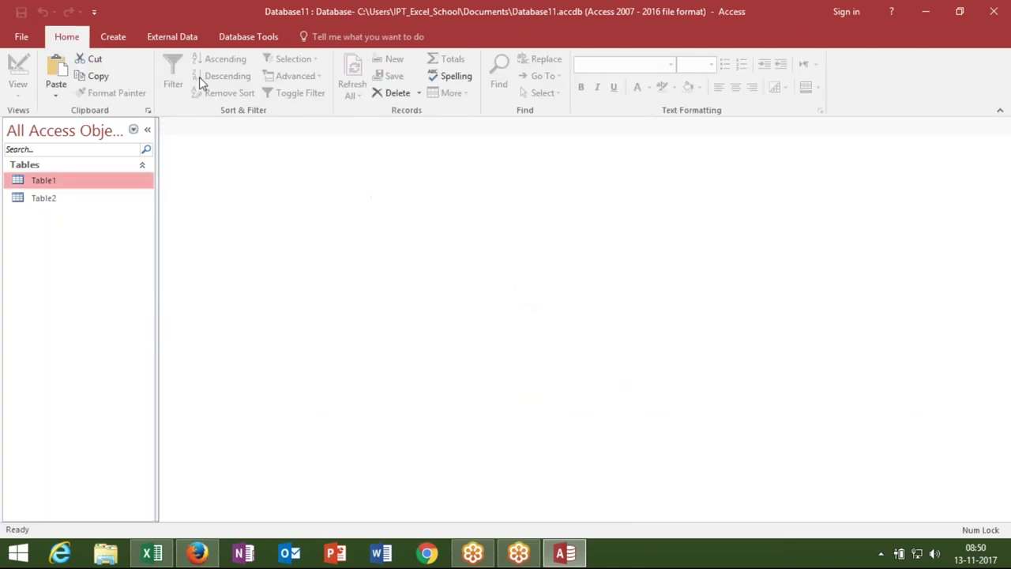
{"action": "left_click", "coordinate": [113, 36]}
{"action": "left_click", "coordinate": [187, 91]}
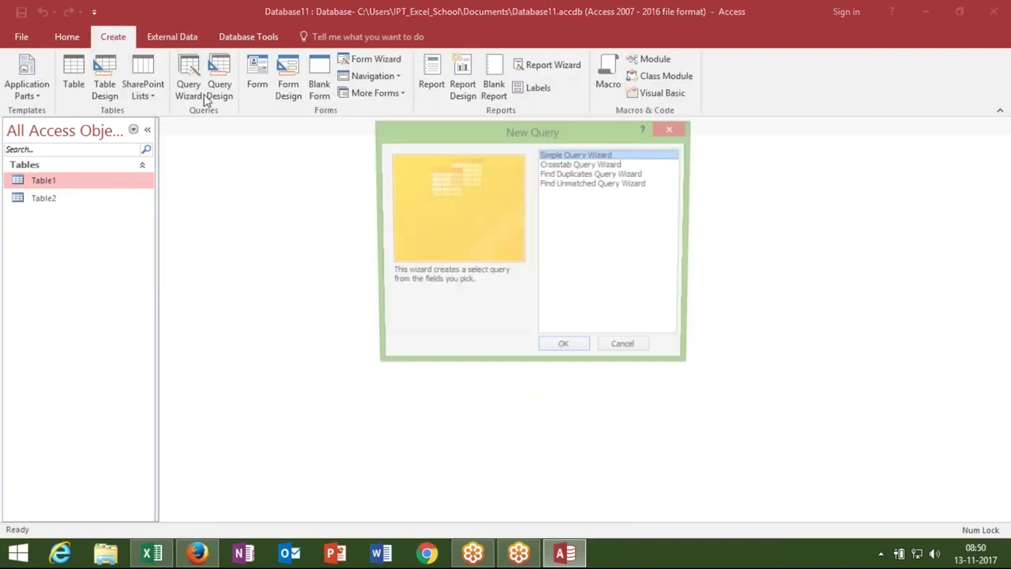
Start the Find Duplicates wizard on Table1 with ID, replacing Department, as the duplicate-value field
{"action": "left_click", "coordinate": [607, 174]}
{"action": "left_click", "coordinate": [573, 352]}
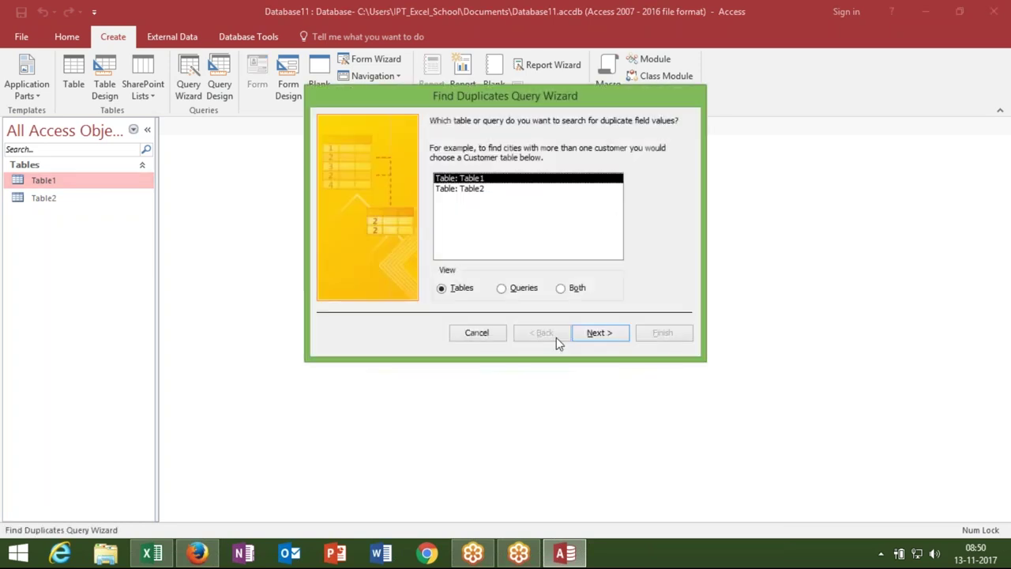
{"action": "left_click", "coordinate": [600, 335]}
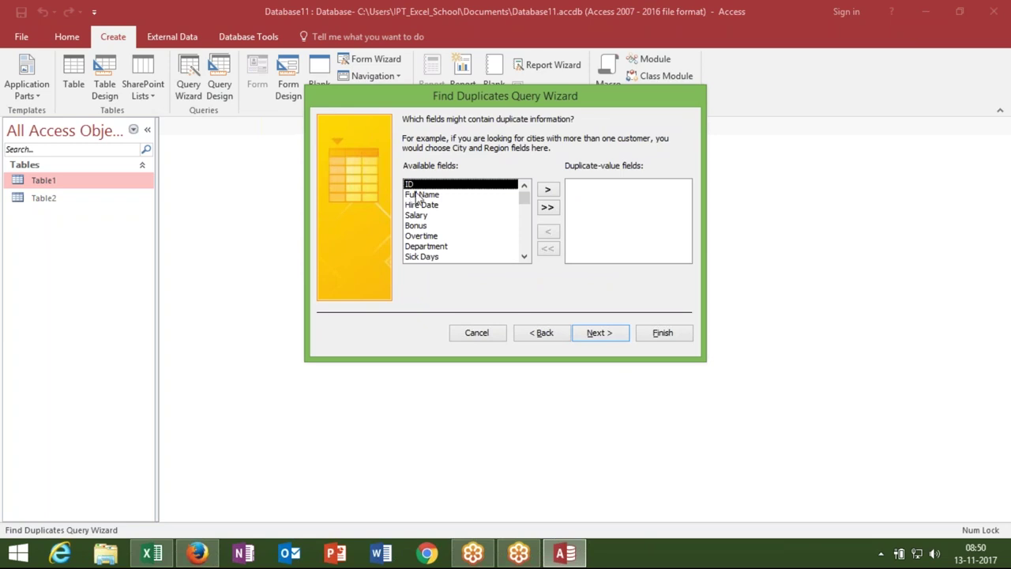
{"action": "left_click", "coordinate": [433, 246]}
{"action": "left_click", "coordinate": [549, 191]}
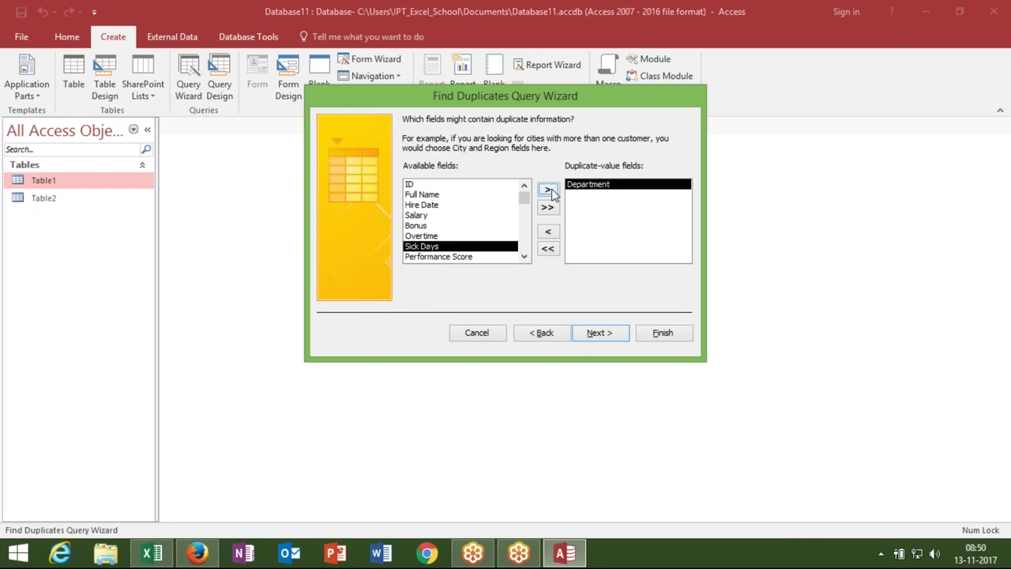
{"action": "left_click", "coordinate": [599, 333]}
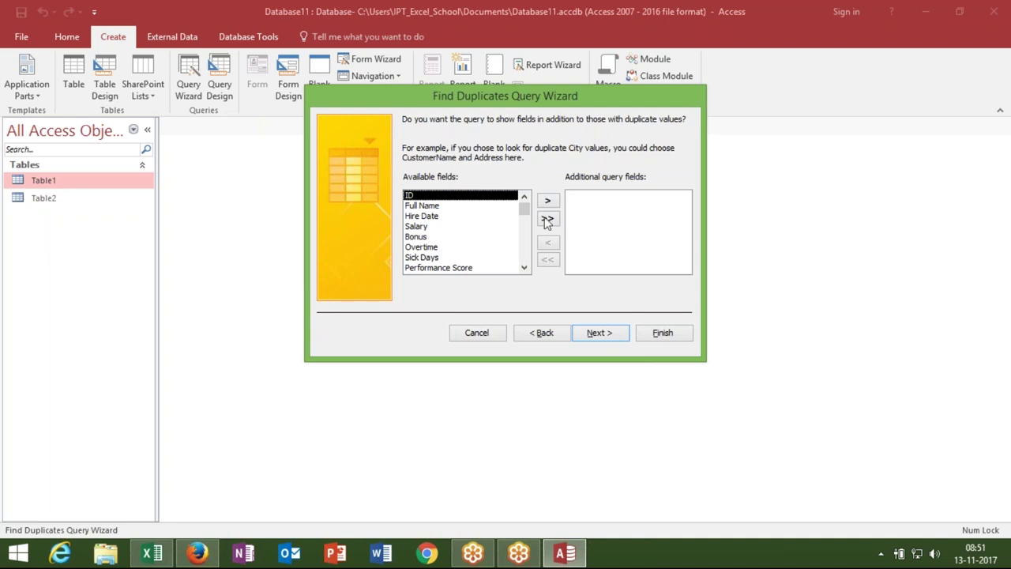
{"action": "left_click", "coordinate": [525, 269]}
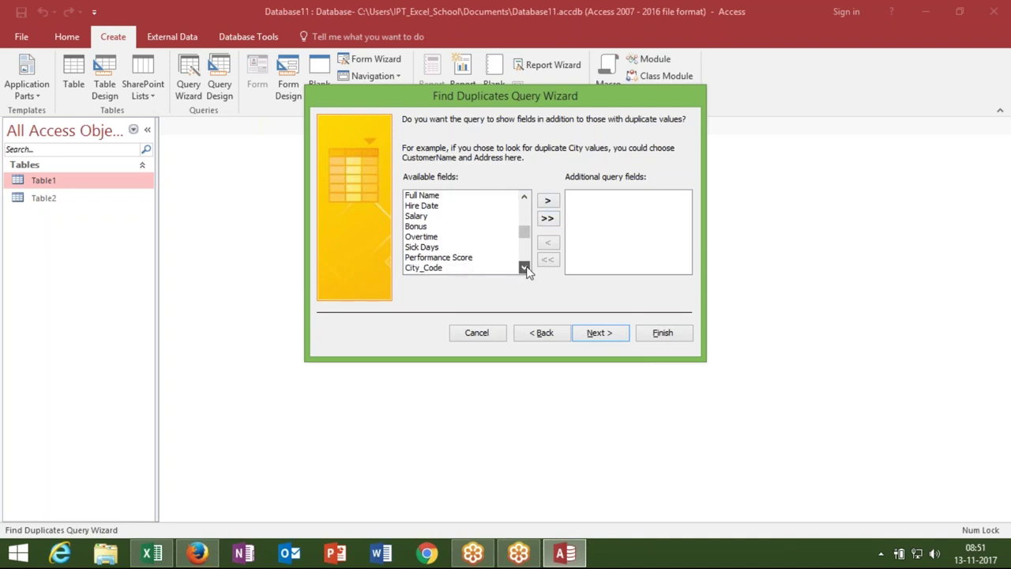
{"action": "left_click", "coordinate": [542, 335]}
{"action": "double_click", "coordinate": [410, 185]}
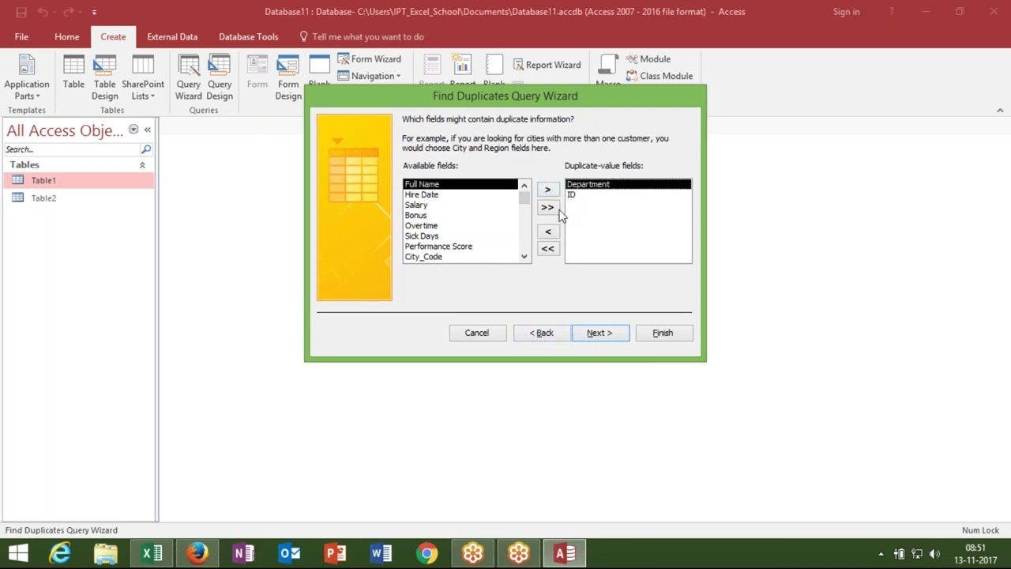
{"action": "left_click", "coordinate": [547, 231]}
{"action": "left_click", "coordinate": [594, 335]}
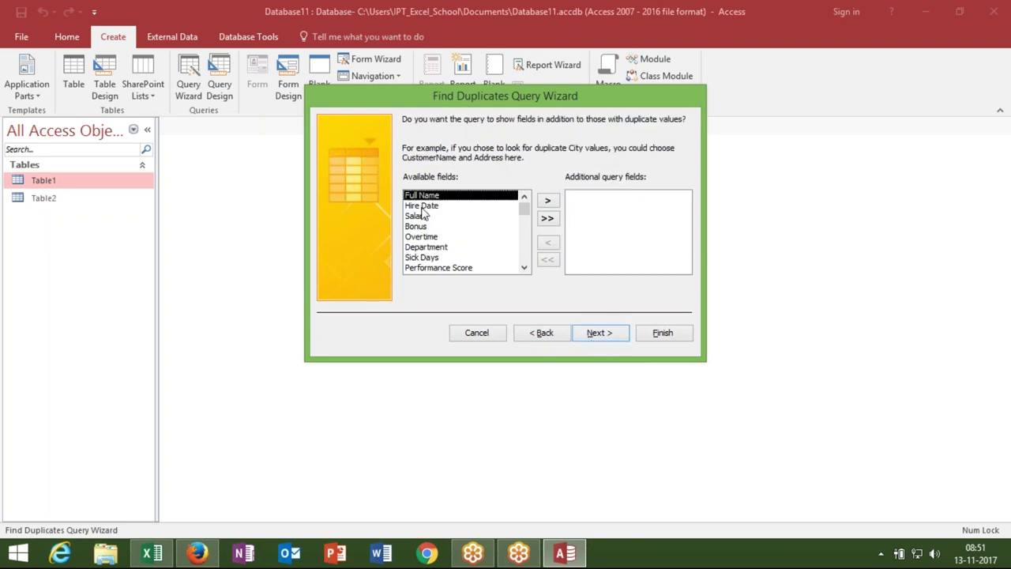
Add Performance Score as an additional field and finish the Find duplicates for Table1 query
{"action": "left_click", "coordinate": [437, 268]}
{"action": "left_click", "coordinate": [547, 201]}
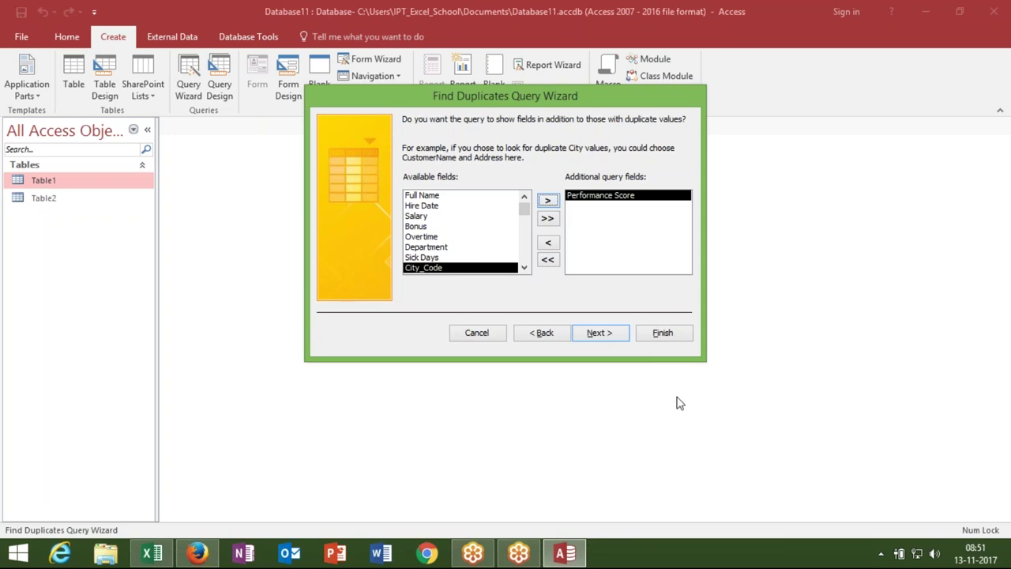
{"action": "left_click", "coordinate": [592, 338]}
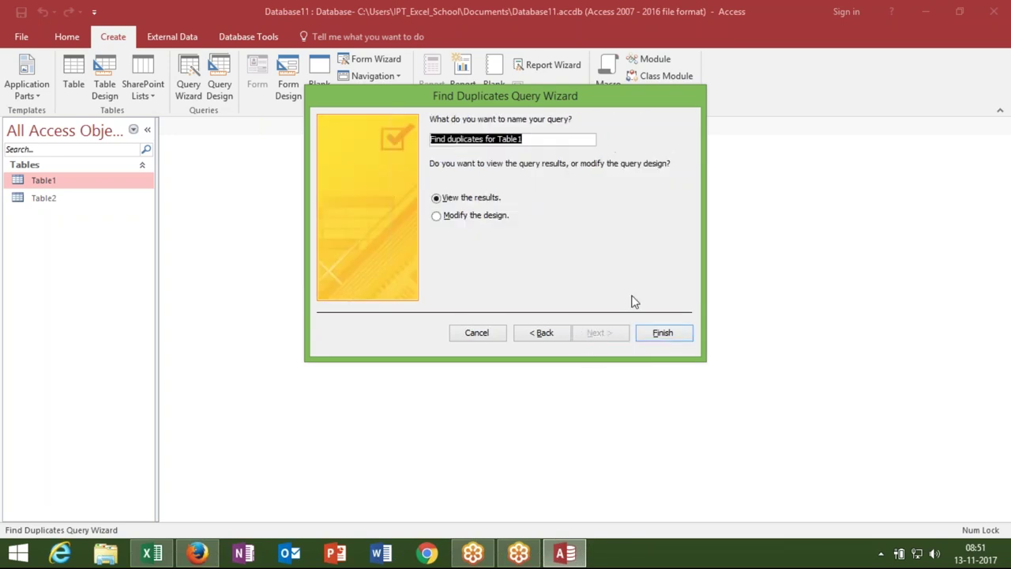
{"action": "left_click", "coordinate": [662, 333]}
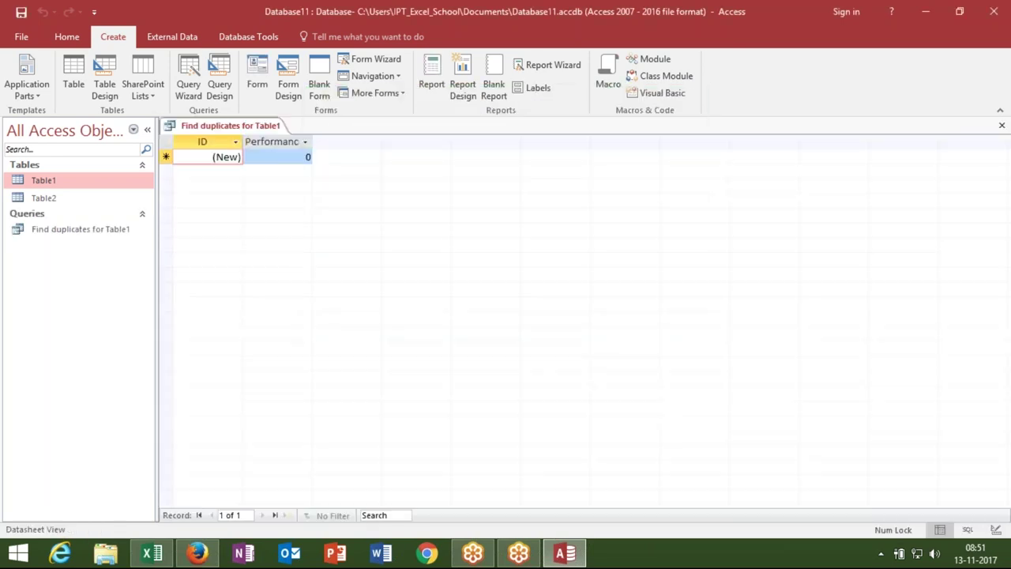
Close the Find duplicates for Table1 results, then open and close Table2
{"action": "left_click", "coordinate": [122, 232]}
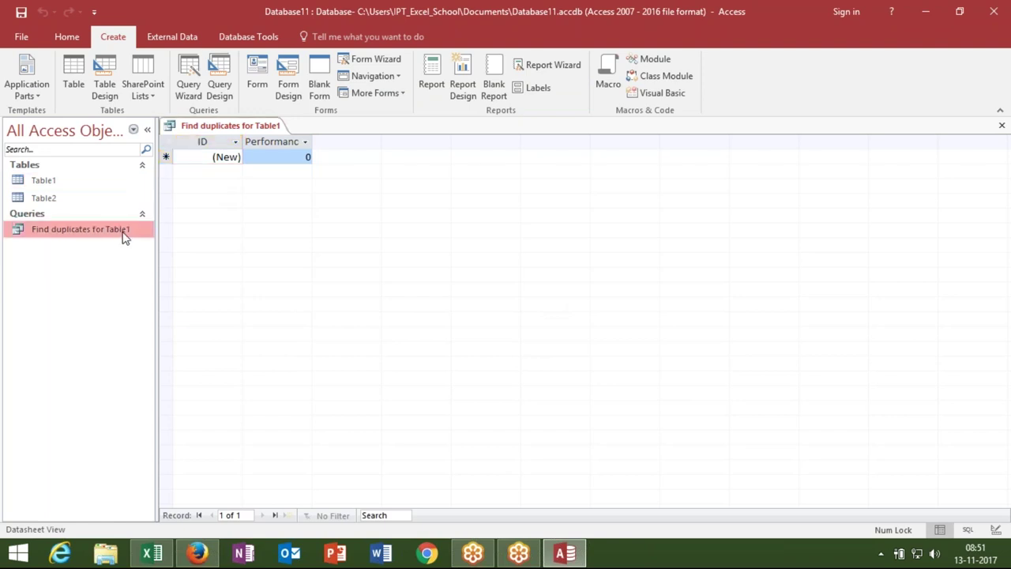
{"action": "left_click", "coordinate": [1002, 128]}
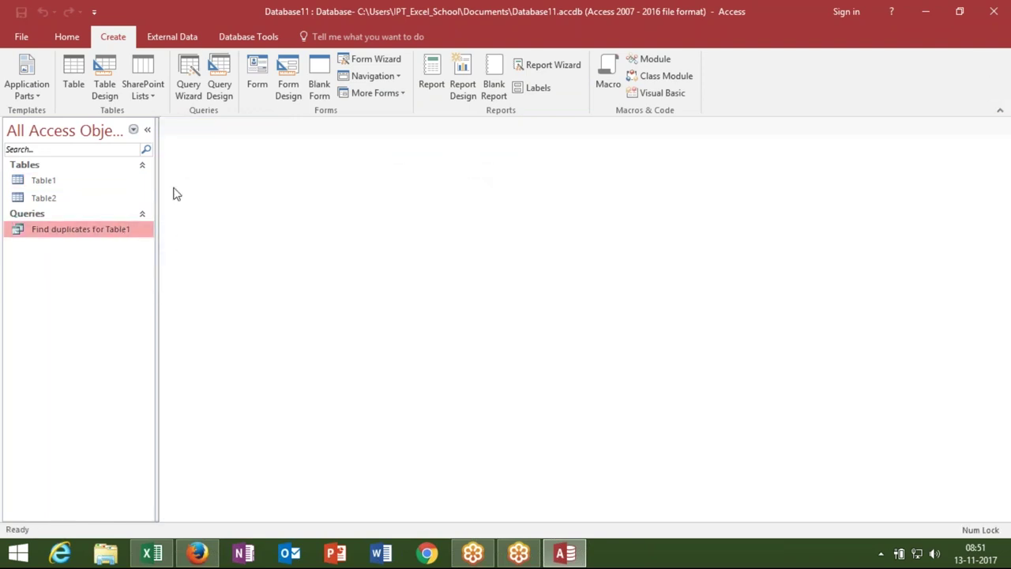
{"action": "double_click", "coordinate": [113, 199]}
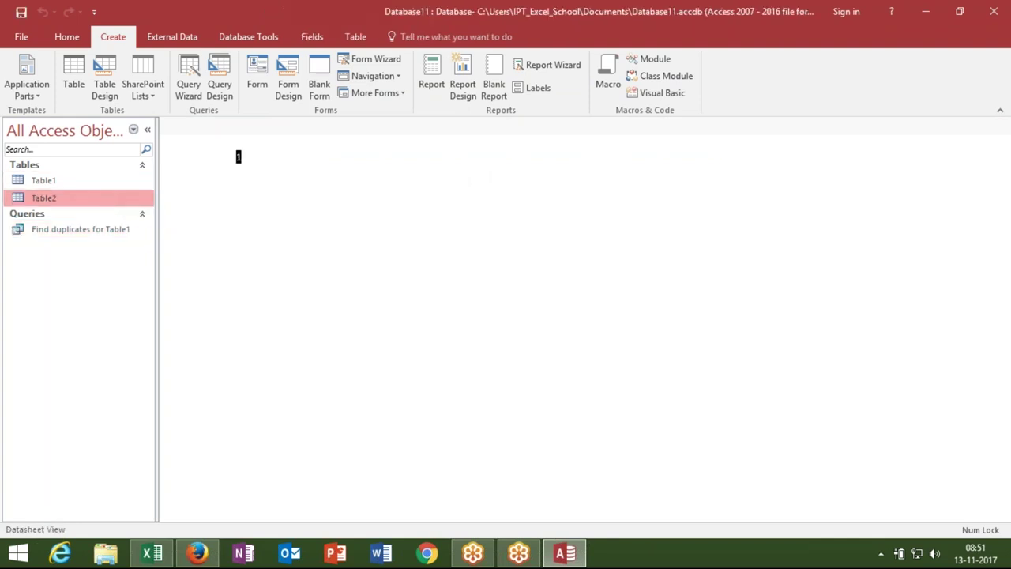
{"action": "double_click", "coordinate": [106, 228]}
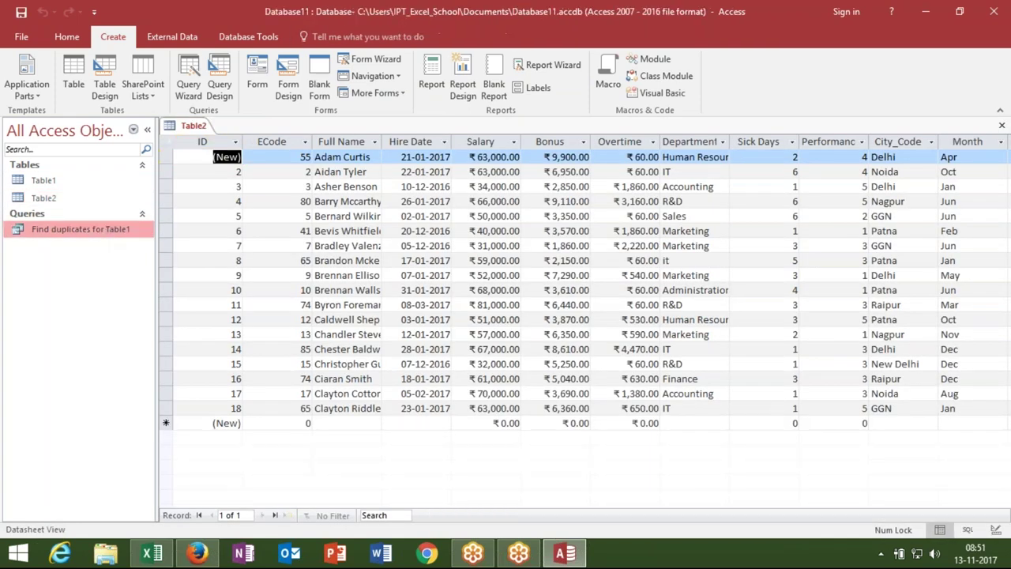
{"action": "left_click", "coordinate": [1002, 128]}
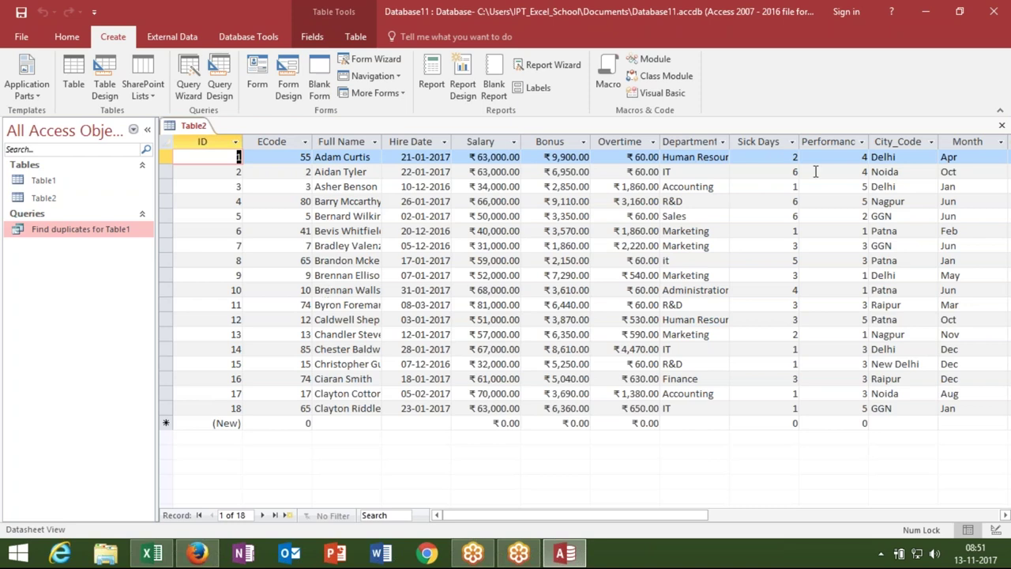
{"action": "left_click", "coordinate": [1002, 129]}
Delete the Find duplicates for Table1 query, then open and discard an empty Query1 design
{"action": "key", "text": "Delete"}
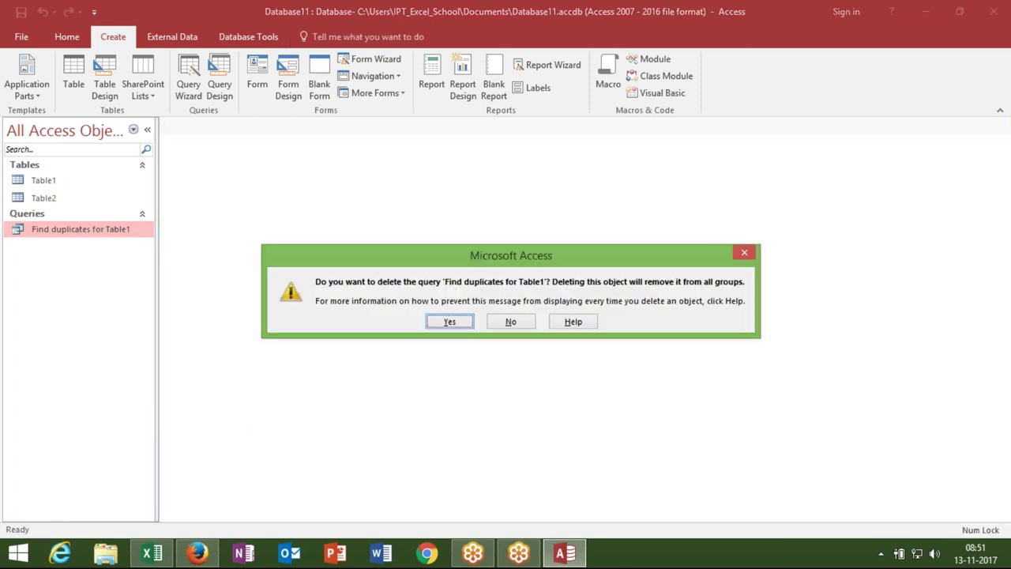
{"action": "left_click", "coordinate": [449, 321]}
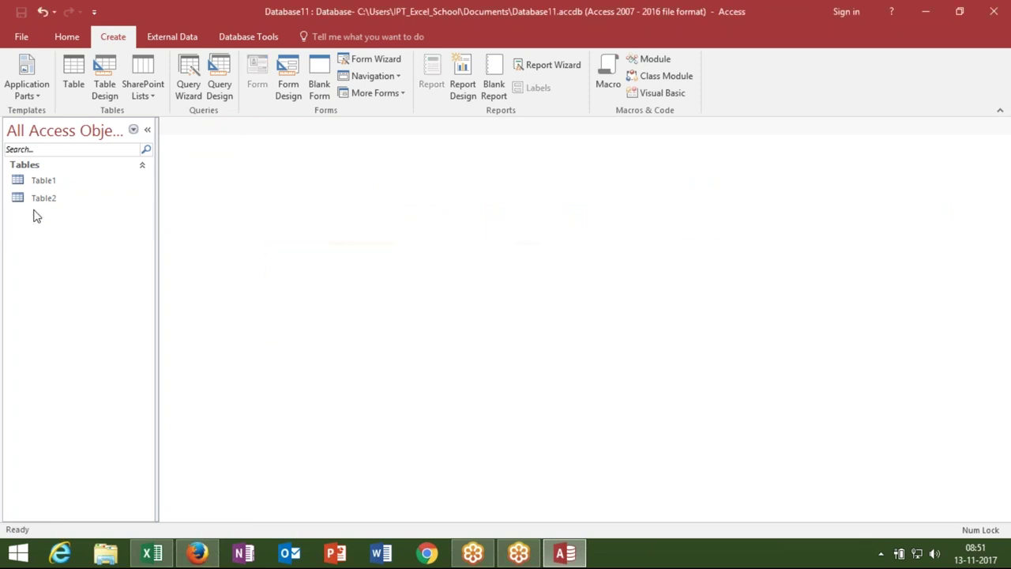
{"action": "left_click", "coordinate": [219, 79]}
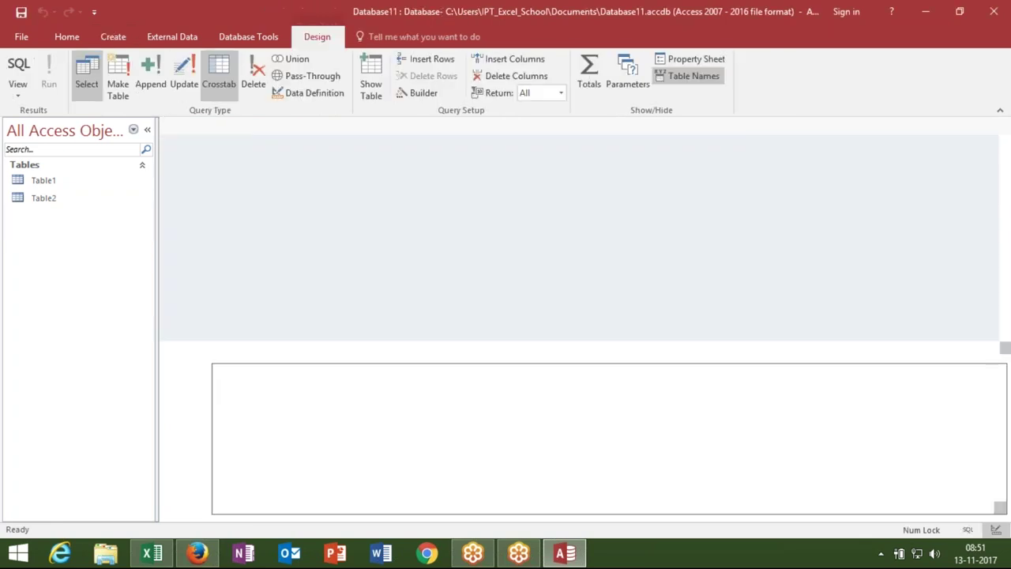
{"action": "left_click", "coordinate": [612, 162]}
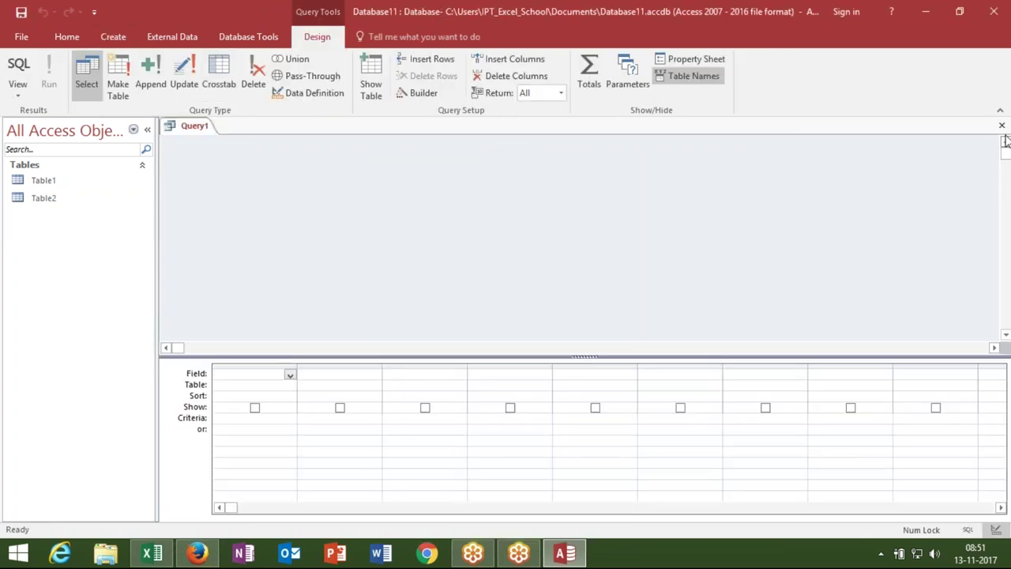
{"action": "left_click", "coordinate": [1002, 125]}
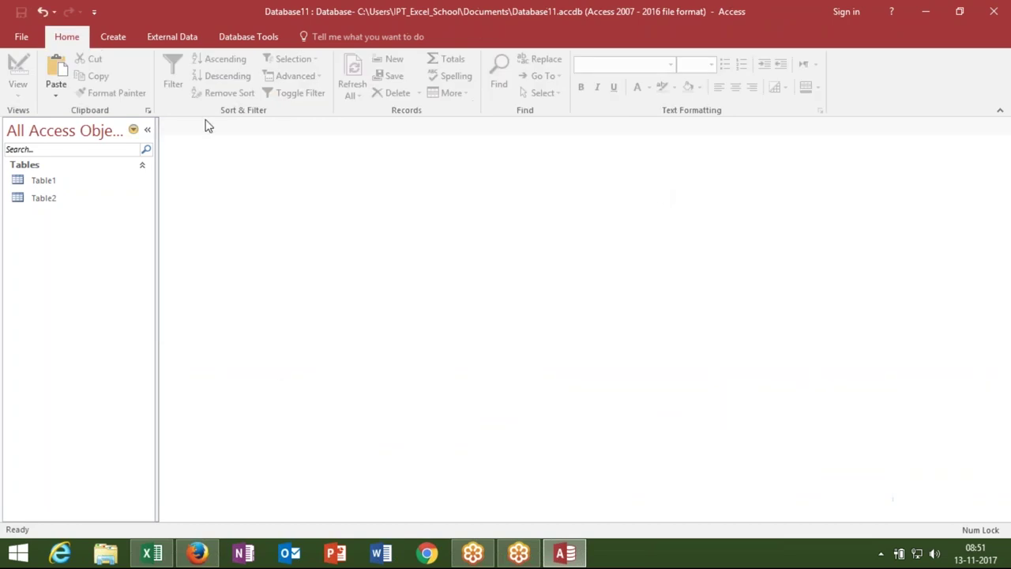
Select Table2 in the navigation pane
{"action": "left_click", "coordinate": [49, 199]}
{"action": "left_click", "coordinate": [51, 186]}
{"action": "left_click", "coordinate": [49, 197]}
{"action": "left_click", "coordinate": [50, 187]}
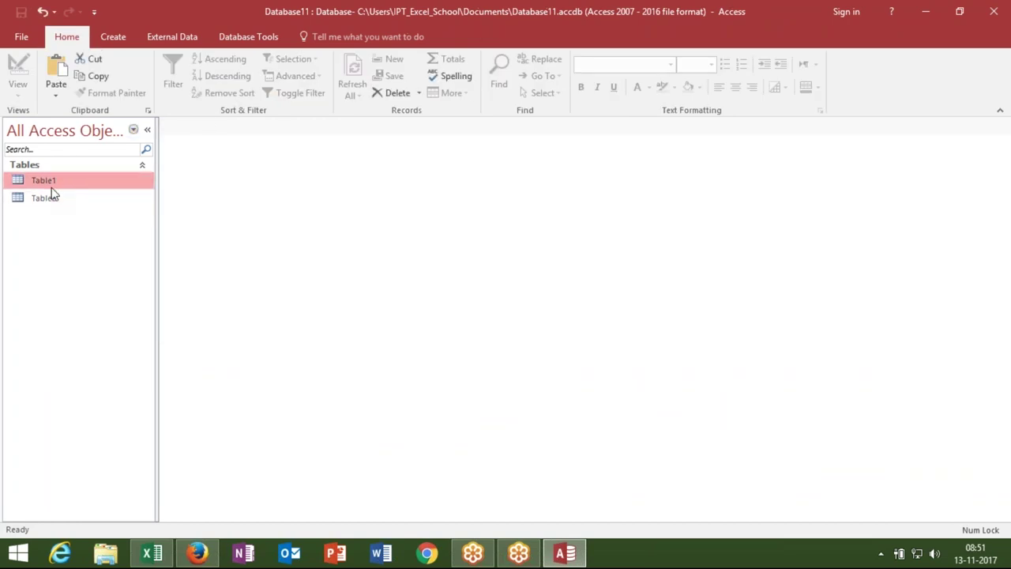
Launch the Find Duplicates Query Wizard with Table1 as the table to search
{"action": "left_click", "coordinate": [113, 36]}
{"action": "left_click", "coordinate": [194, 96]}
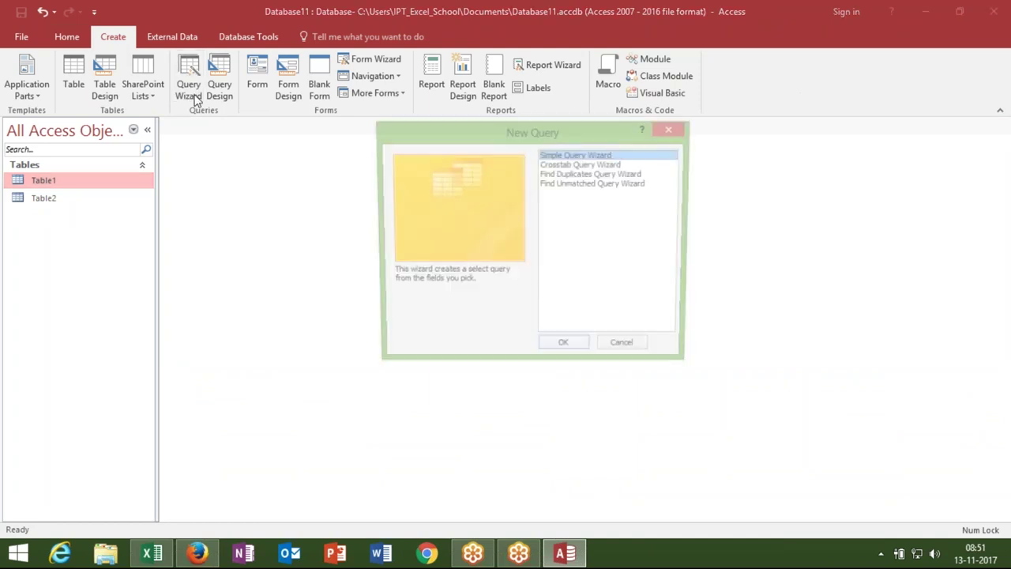
{"action": "left_click", "coordinate": [572, 173]}
{"action": "left_click", "coordinate": [568, 353]}
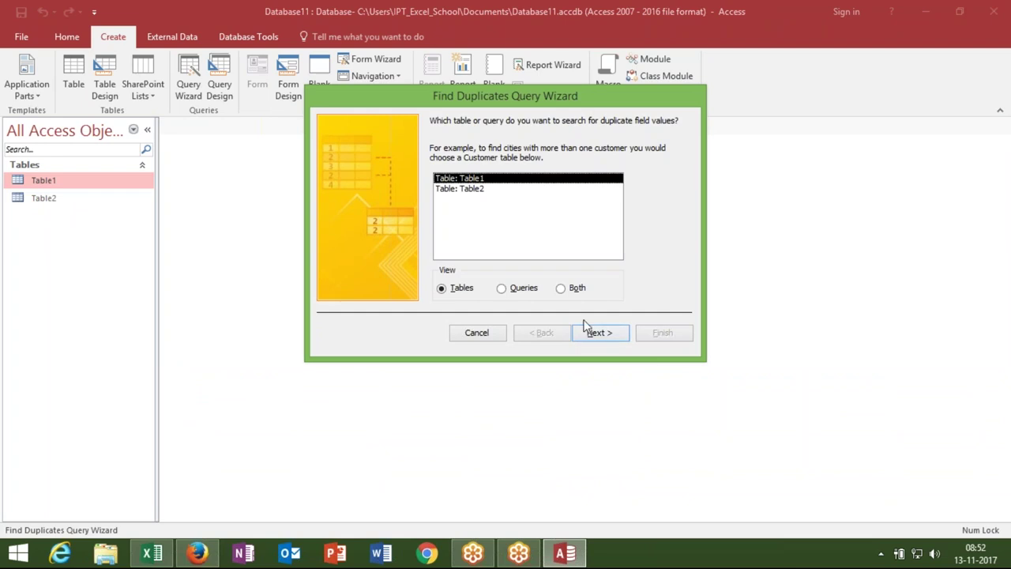
{"action": "left_click", "coordinate": [589, 333]}
Check Department for duplicates, add ID as an extra field, then finish and close the results
{"action": "left_click", "coordinate": [441, 247]}
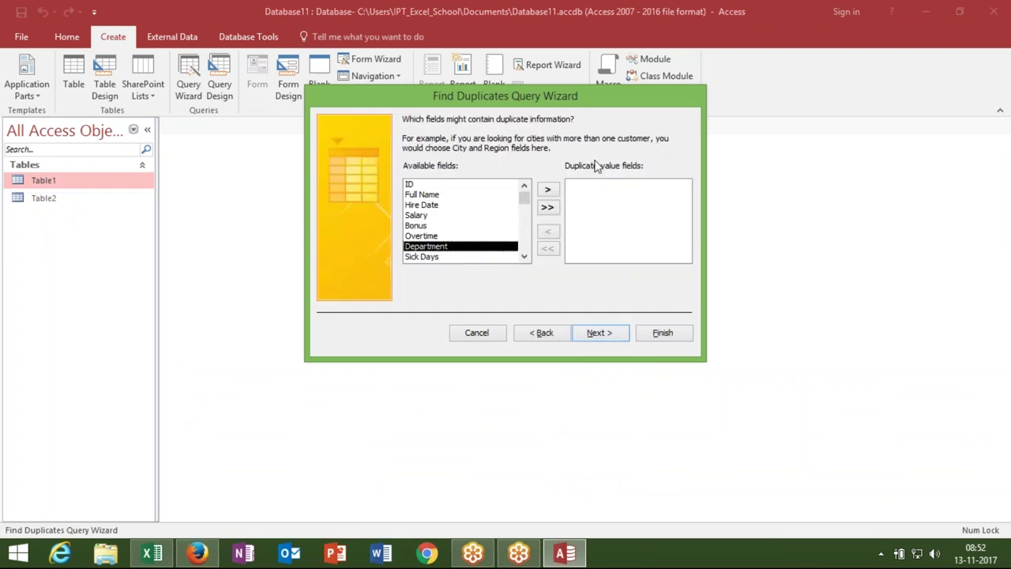
{"action": "left_click", "coordinate": [547, 190]}
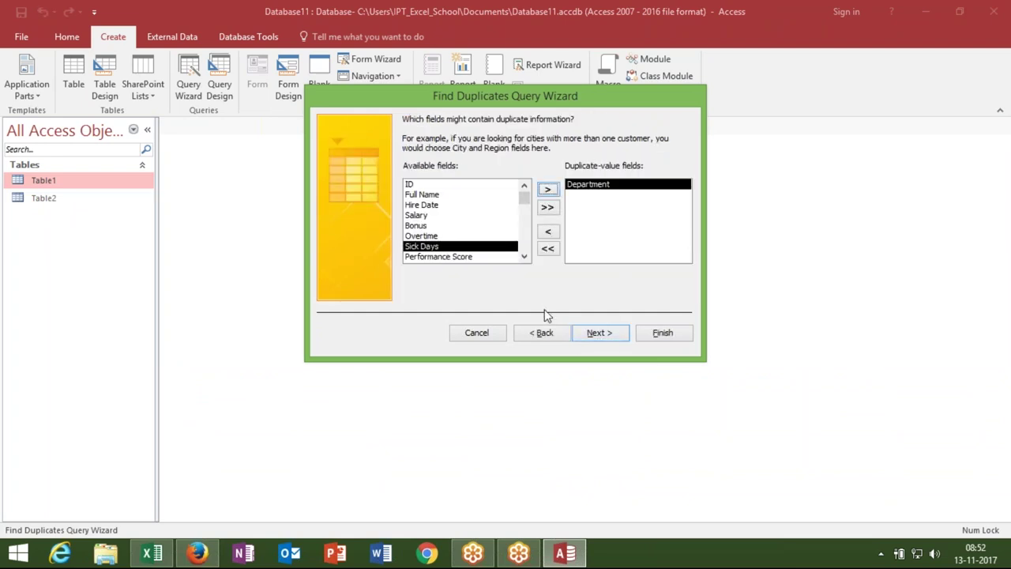
{"action": "left_click", "coordinate": [594, 339]}
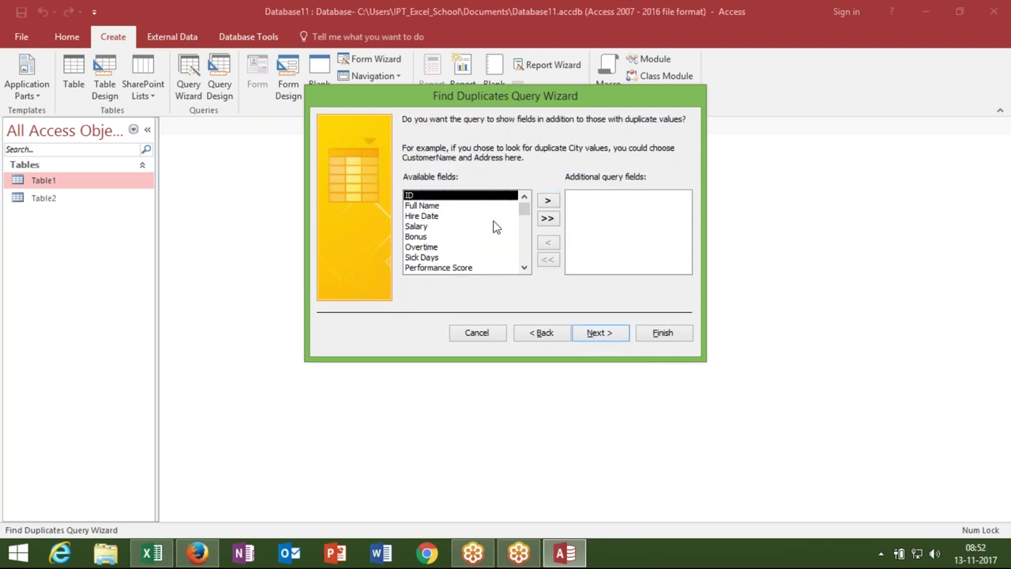
{"action": "left_click", "coordinate": [548, 201]}
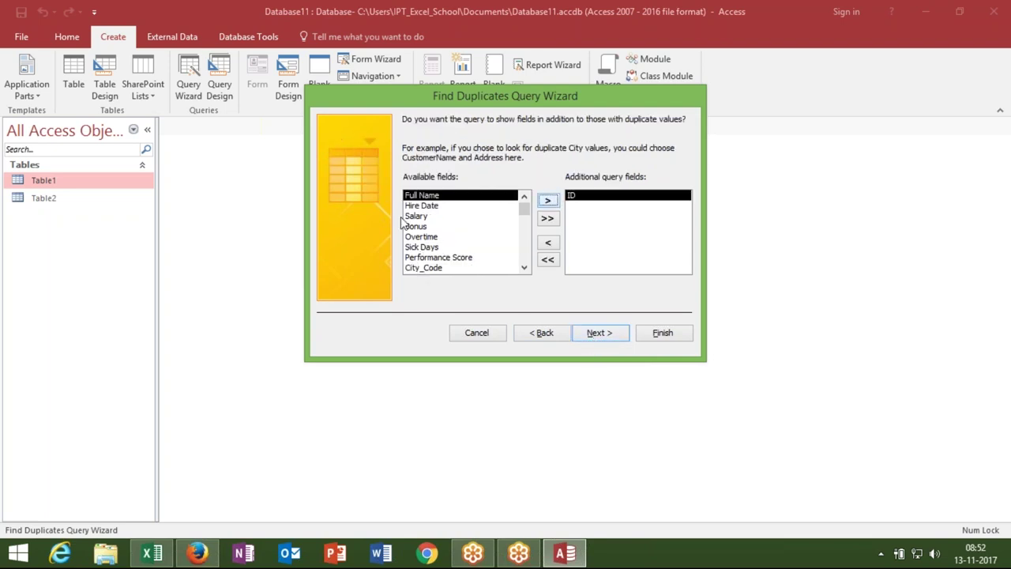
{"action": "left_click", "coordinate": [609, 332]}
{"action": "left_click", "coordinate": [656, 339]}
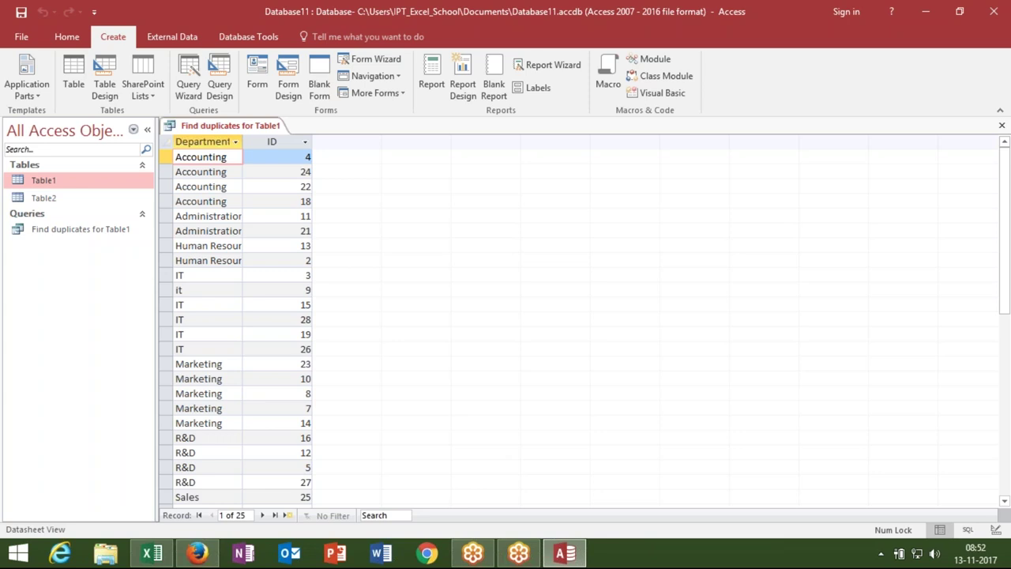
{"action": "left_click", "coordinate": [1002, 125]}
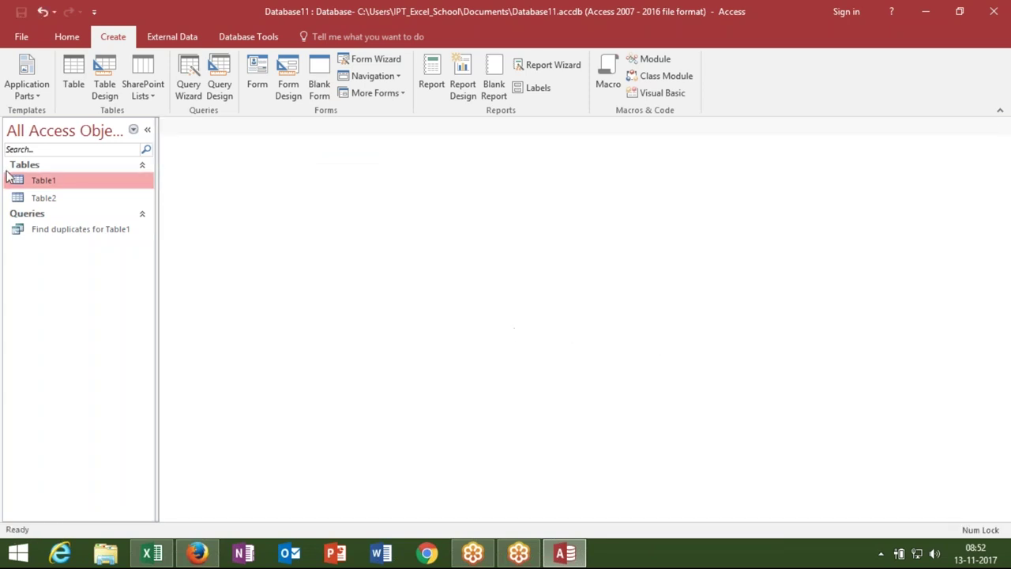
{"action": "left_click", "coordinate": [68, 235]}
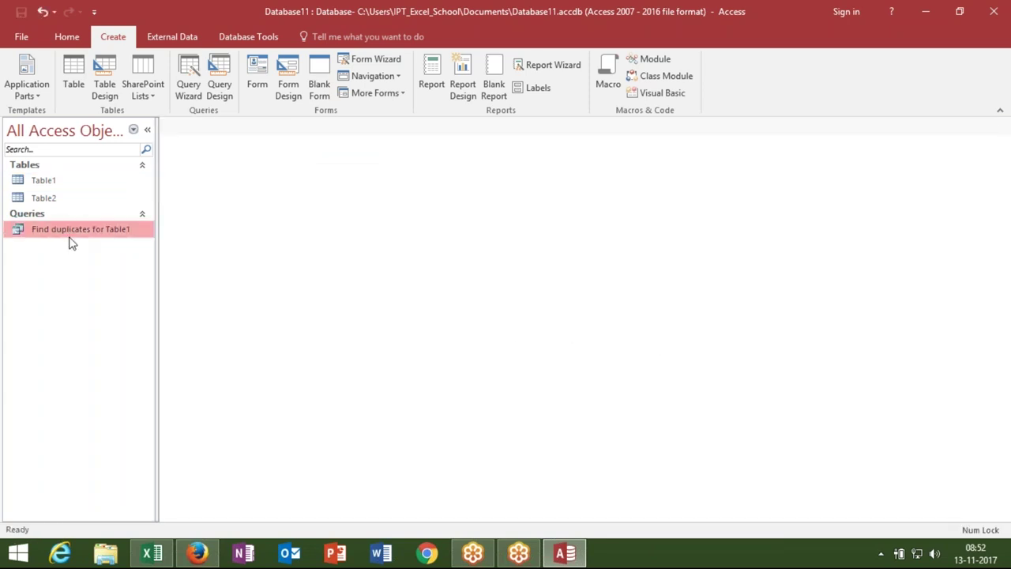
Open Table1 to inspect its Department and ID columns, then open the duplicates query results
{"action": "left_click", "coordinate": [52, 180]}
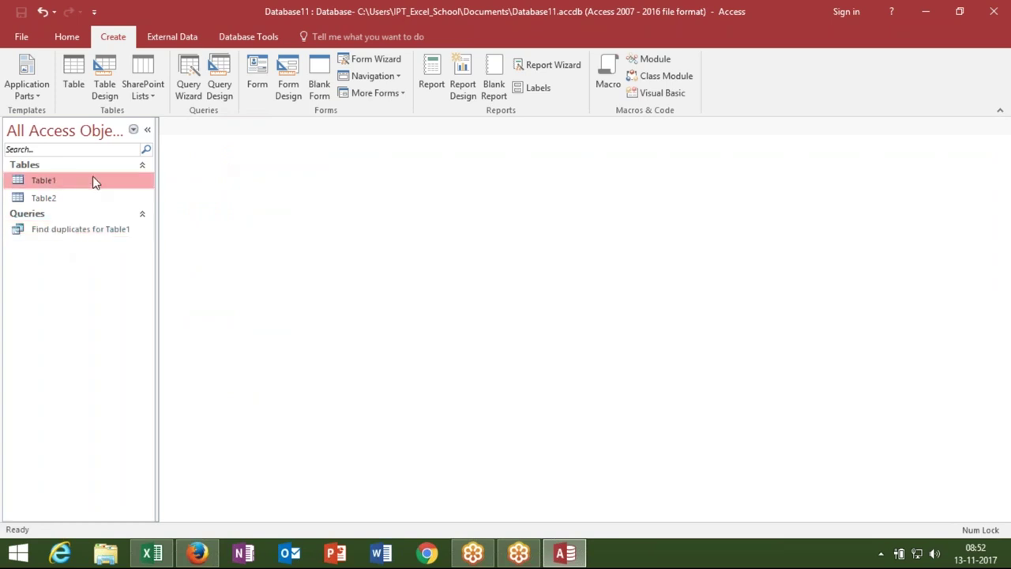
{"action": "double_click", "coordinate": [88, 188]}
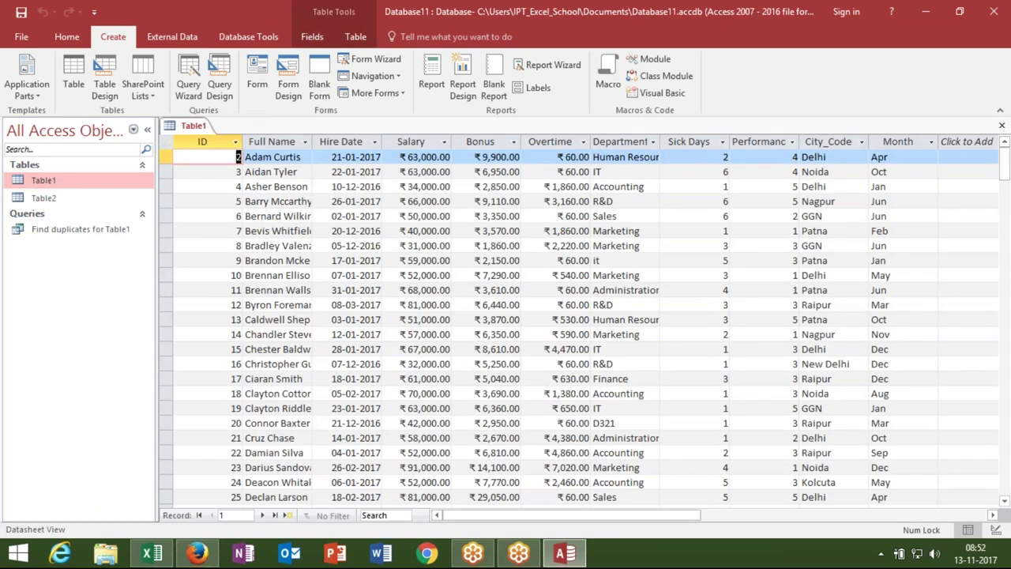
{"action": "left_click", "coordinate": [646, 142]}
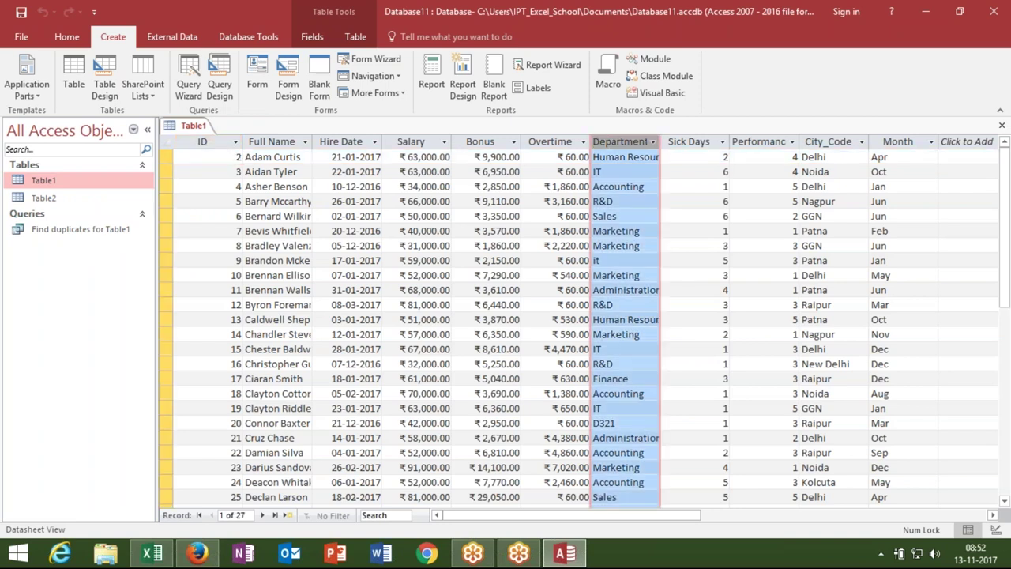
{"action": "left_click", "coordinate": [218, 136]}
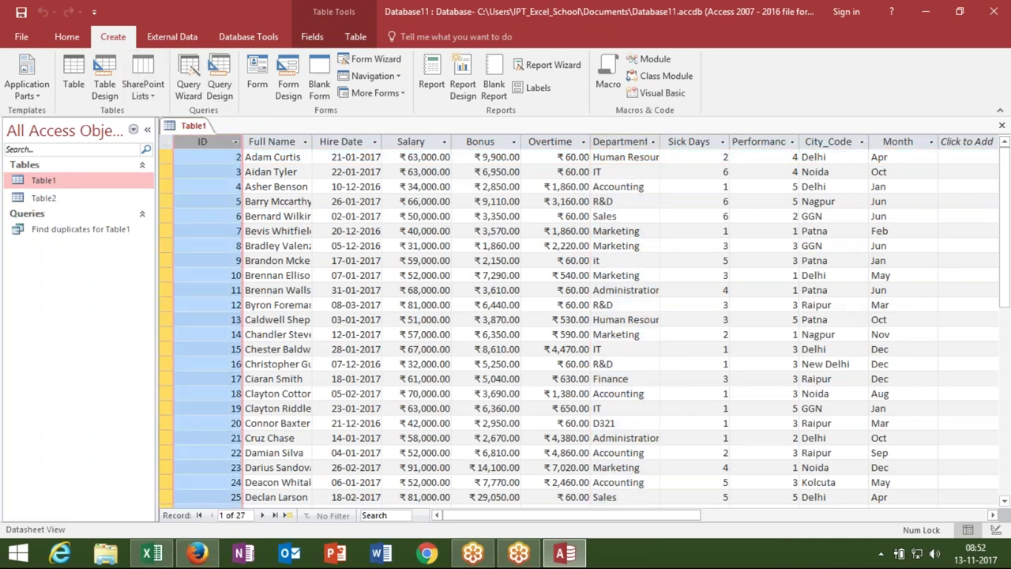
{"action": "left_click", "coordinate": [623, 142]}
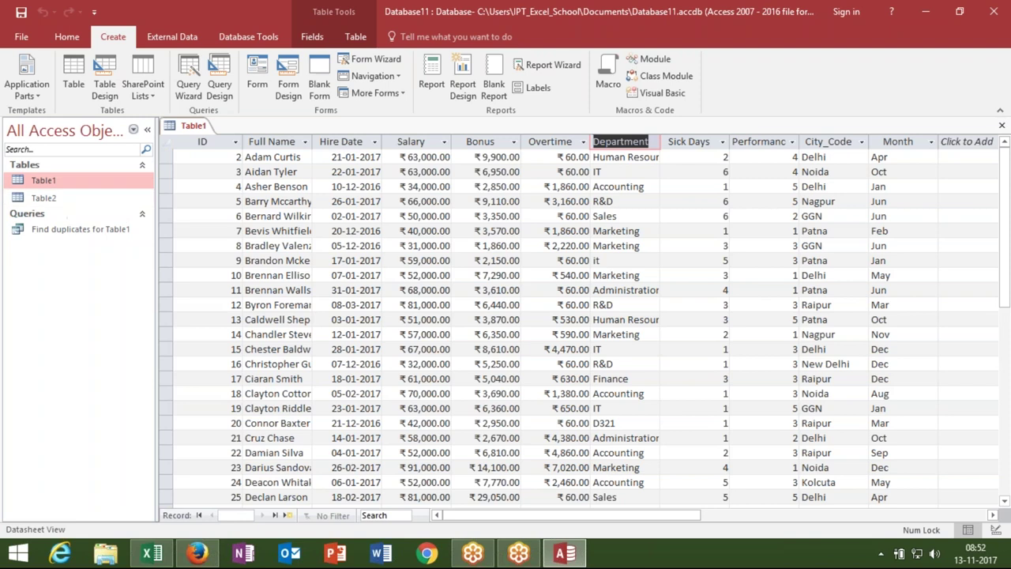
{"action": "left_click", "coordinate": [248, 245]}
{"action": "double_click", "coordinate": [86, 231]}
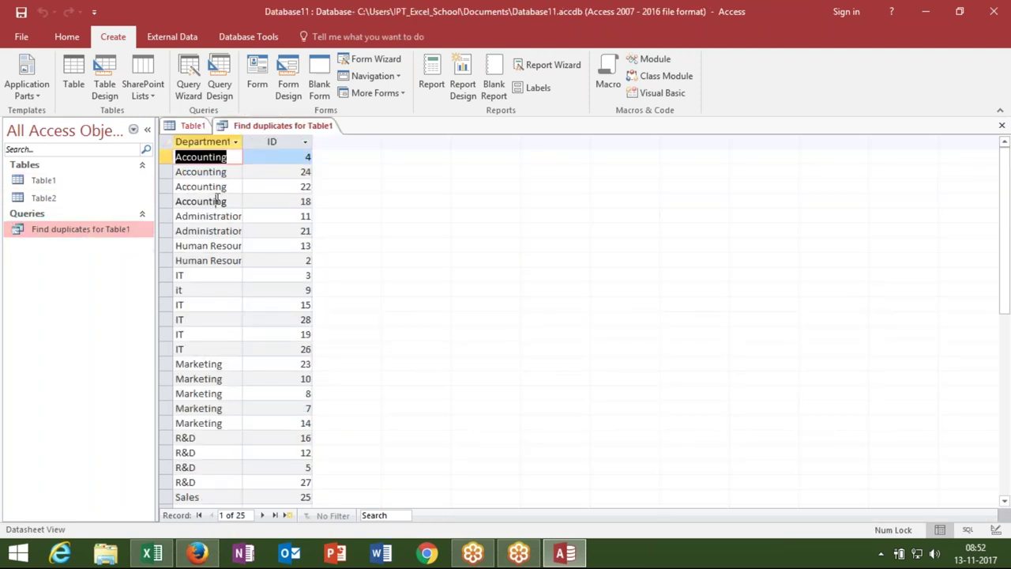
Review the duplicate Accounting IDs 4, 24, 22 and 18, then bring Table1 back to front
{"action": "left_click", "coordinate": [217, 200]}
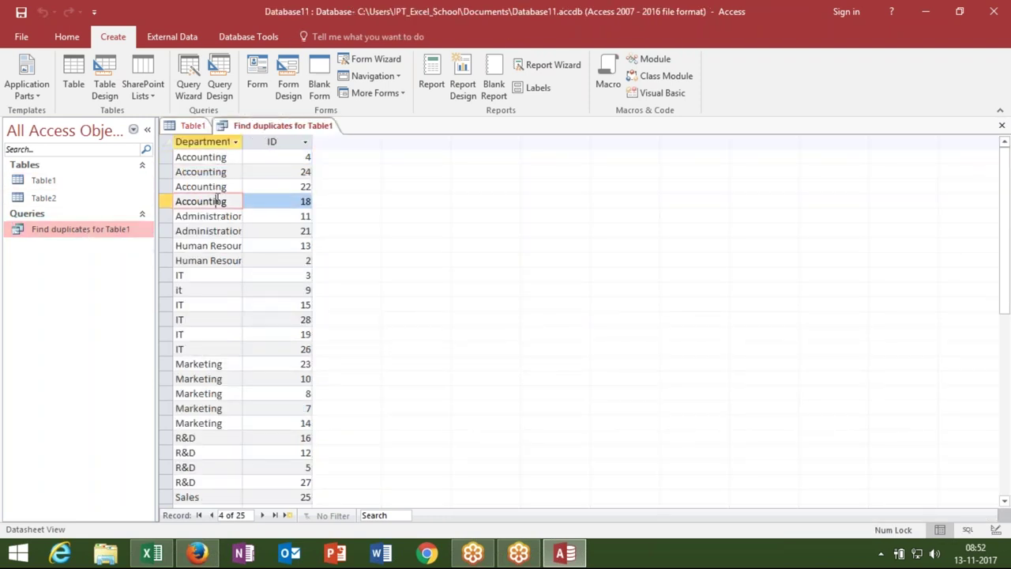
{"action": "left_click", "coordinate": [221, 157]}
{"action": "double_click", "coordinate": [302, 157]}
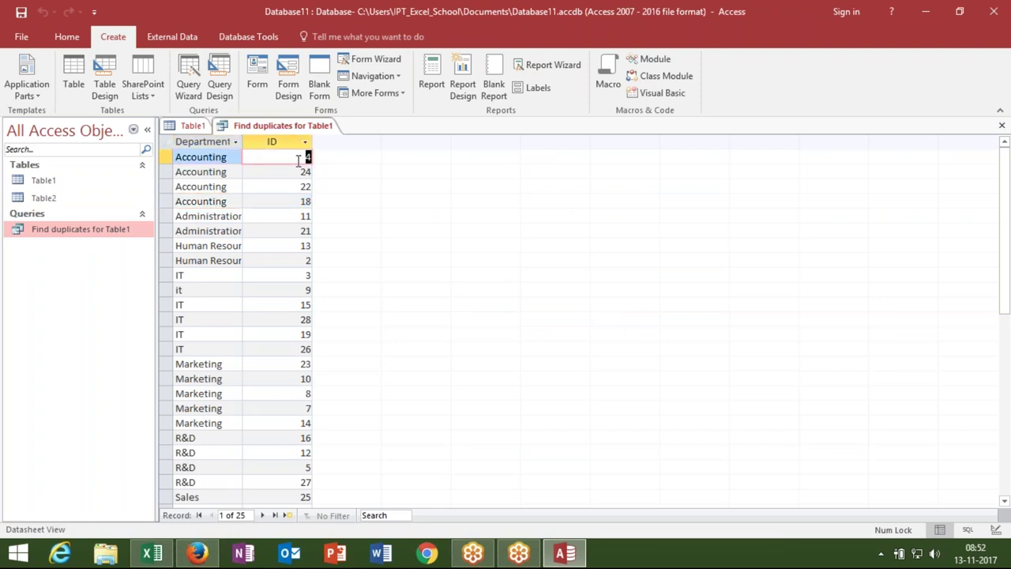
{"action": "double_click", "coordinate": [303, 171]}
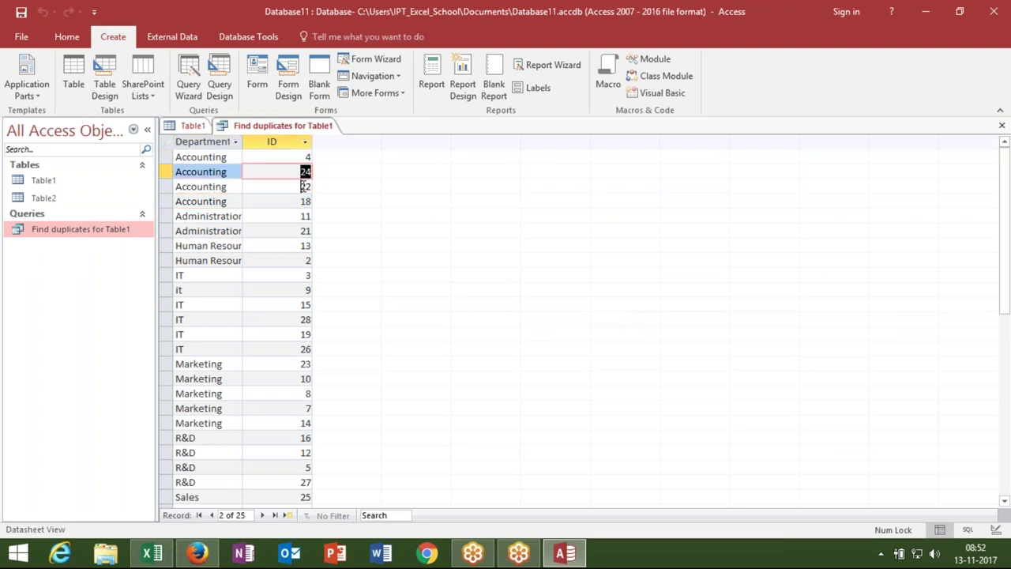
{"action": "double_click", "coordinate": [303, 186]}
{"action": "double_click", "coordinate": [305, 201]}
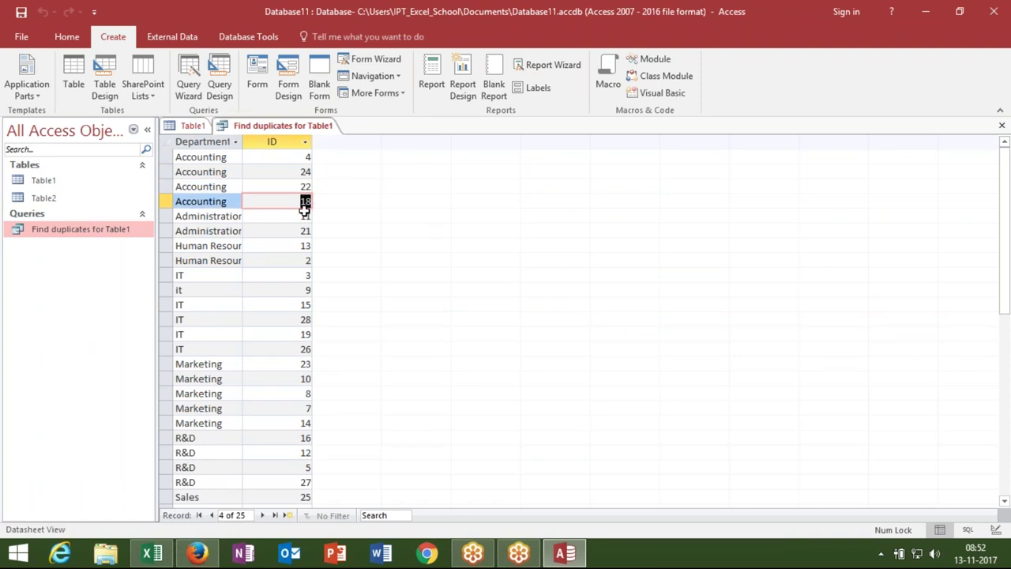
{"action": "double_click", "coordinate": [297, 158]}
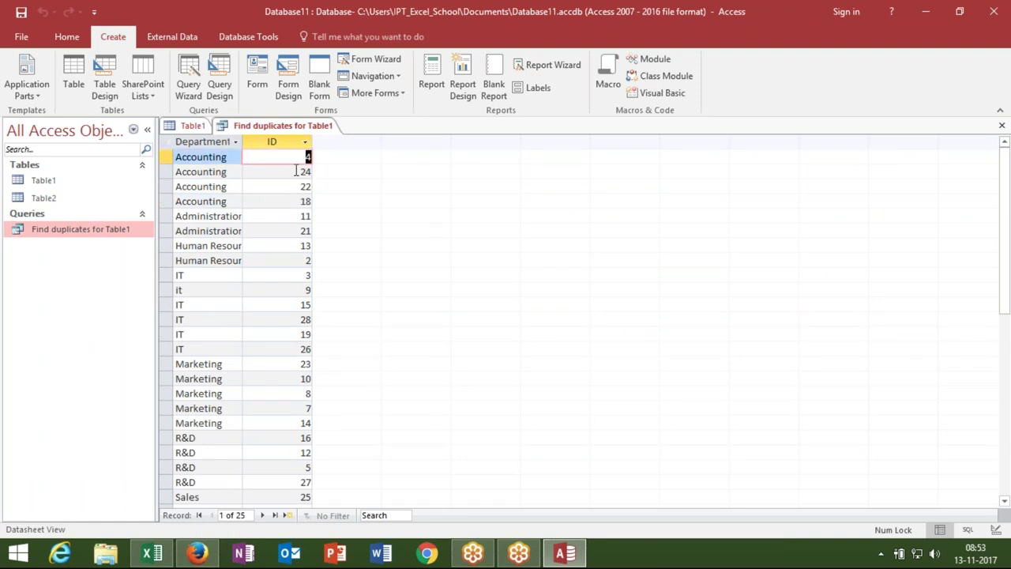
{"action": "left_click", "coordinate": [297, 172]}
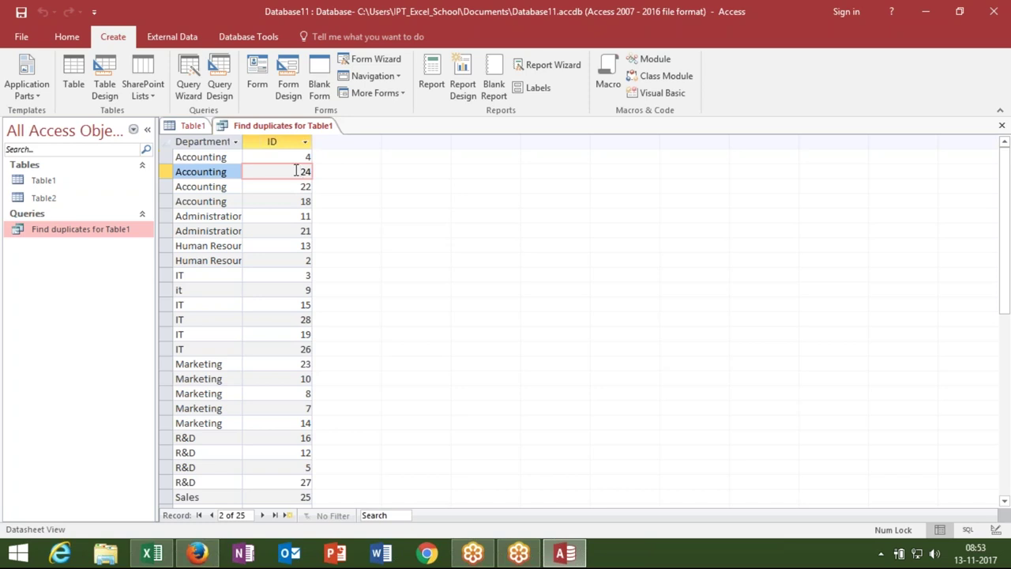
{"action": "double_click", "coordinate": [88, 181]}
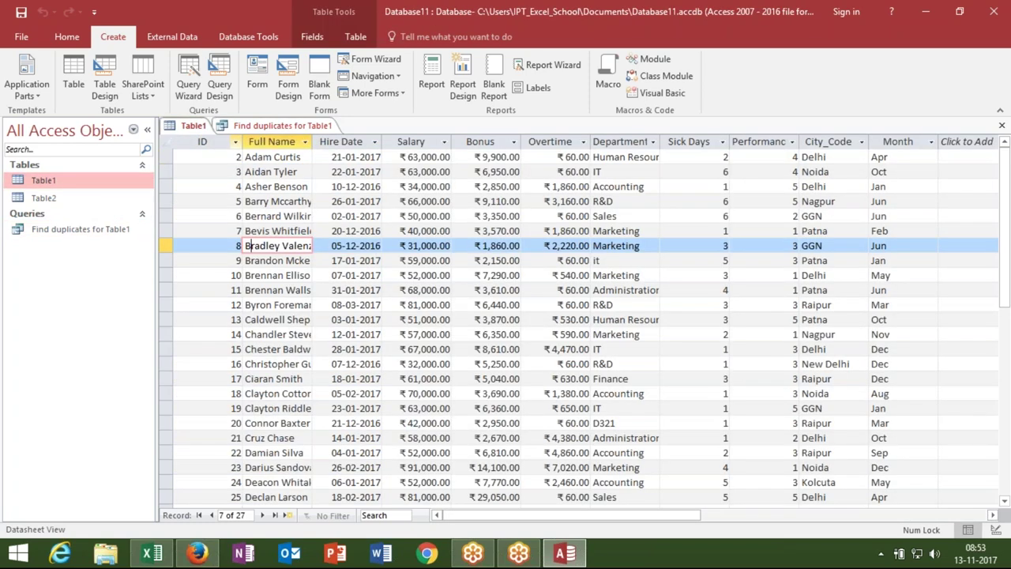
Look up the Accounting records with IDs 4 and 24 in Table1
{"action": "left_click", "coordinate": [627, 187]}
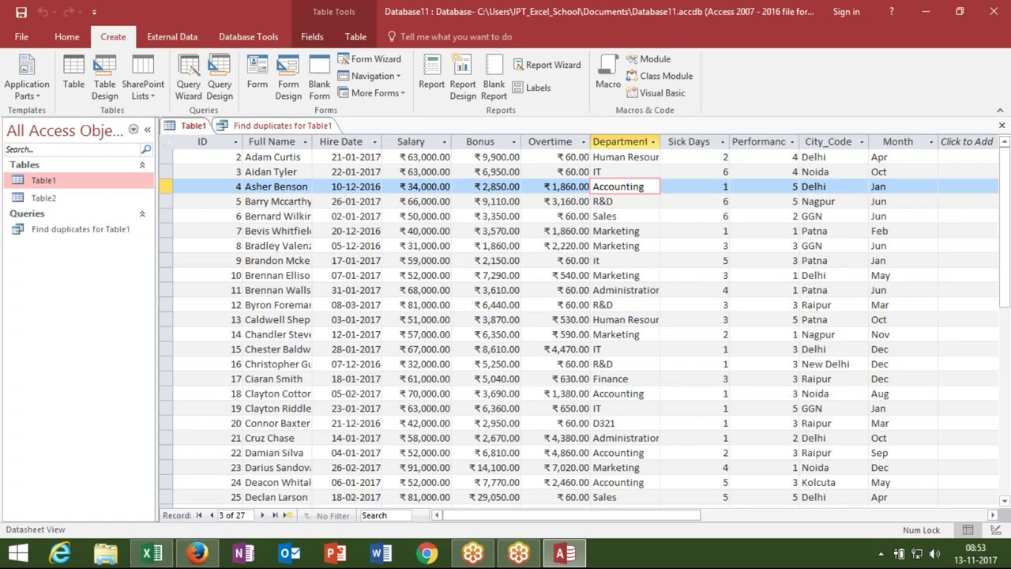
{"action": "double_click", "coordinate": [633, 482]}
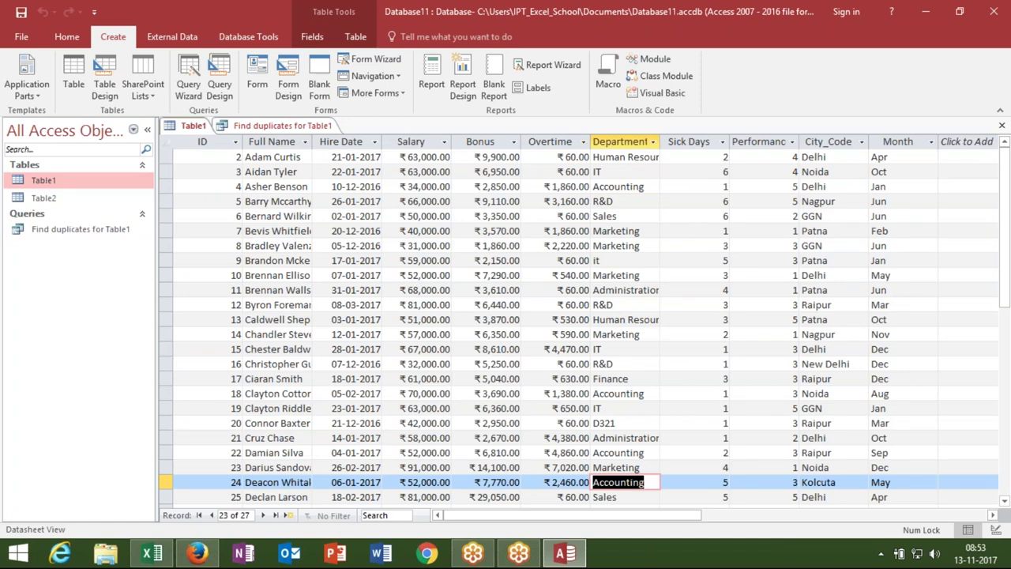
{"action": "double_click", "coordinate": [235, 482]}
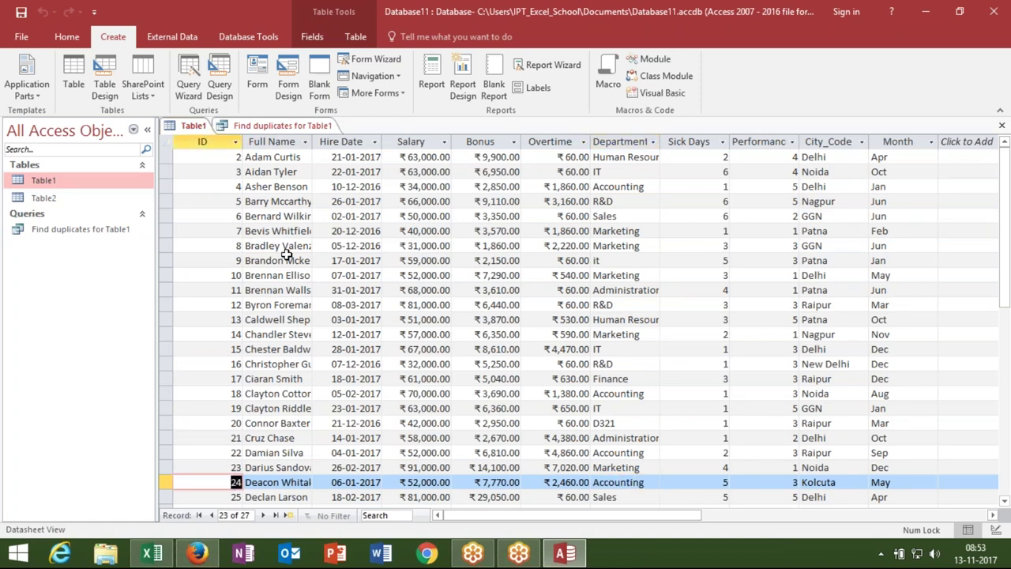
Close Table1 and the duplicates query results, and start a new Query Wizard
{"action": "left_click", "coordinate": [1002, 128]}
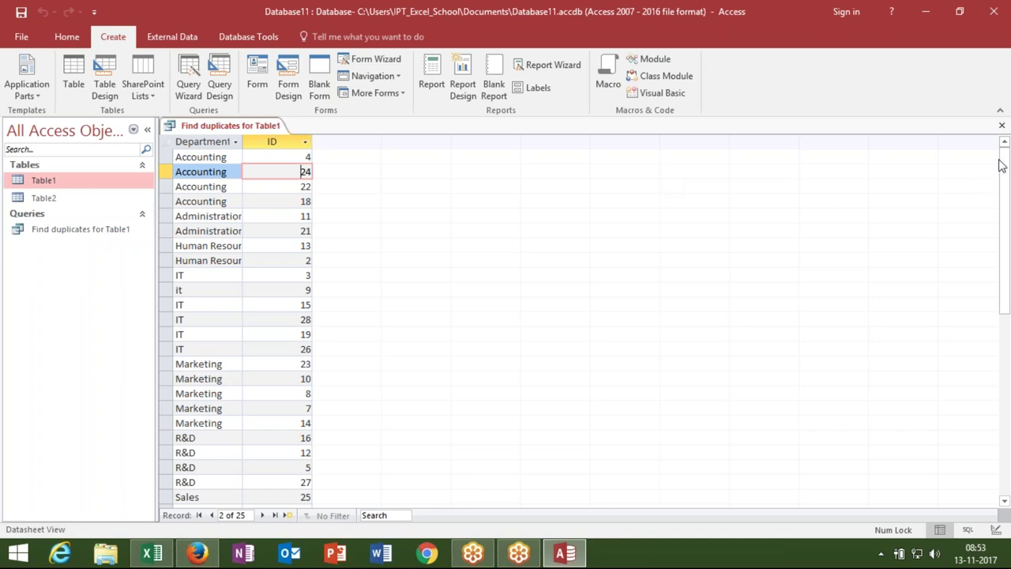
{"action": "left_click", "coordinate": [1002, 127]}
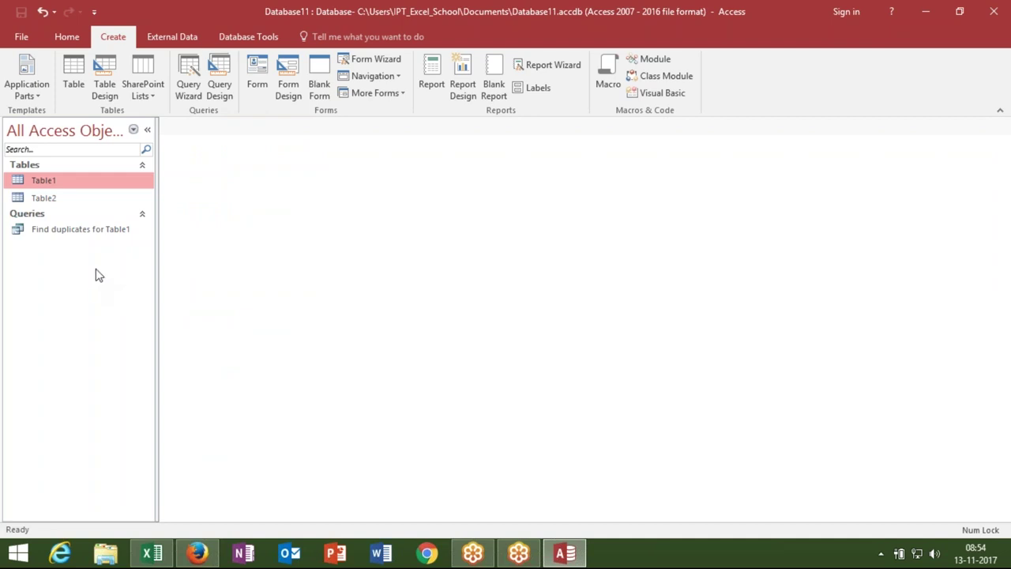
{"action": "left_click", "coordinate": [194, 90]}
Set up the Find Unmatched Query Wizard comparing Table1 against Table2, matched on ECode
{"action": "left_click", "coordinate": [616, 184]}
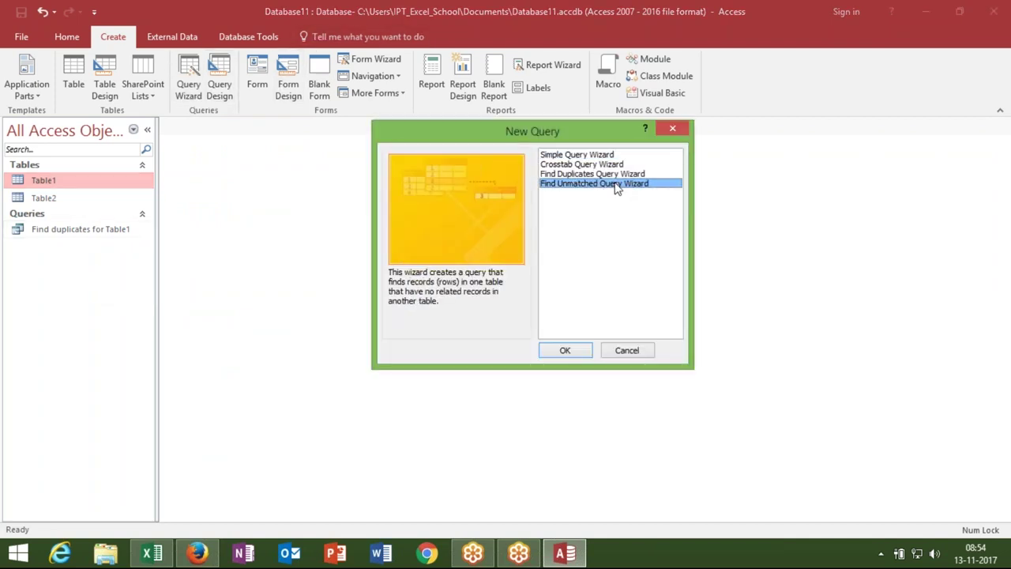
{"action": "left_click", "coordinate": [566, 351]}
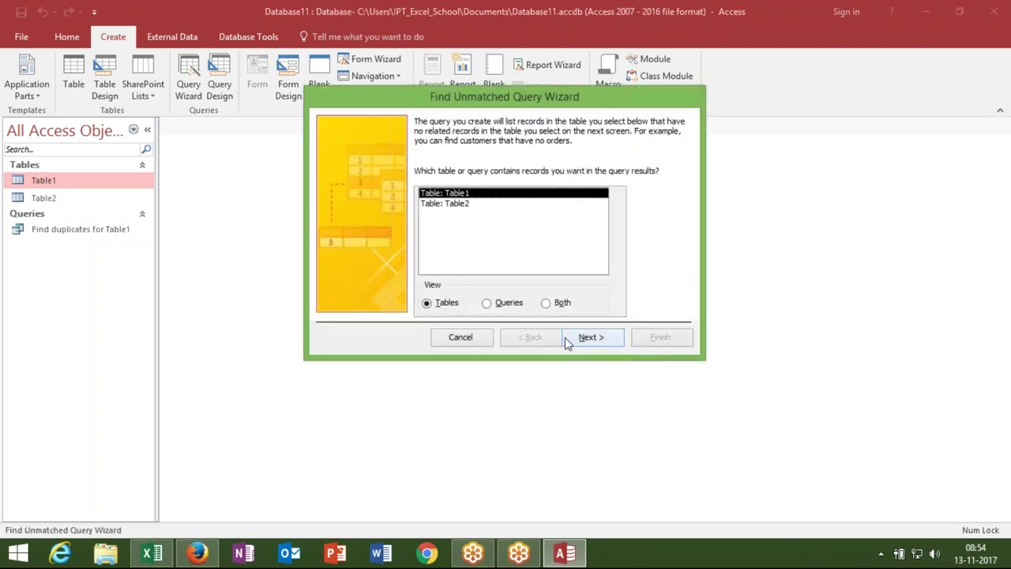
{"action": "left_click", "coordinate": [579, 338]}
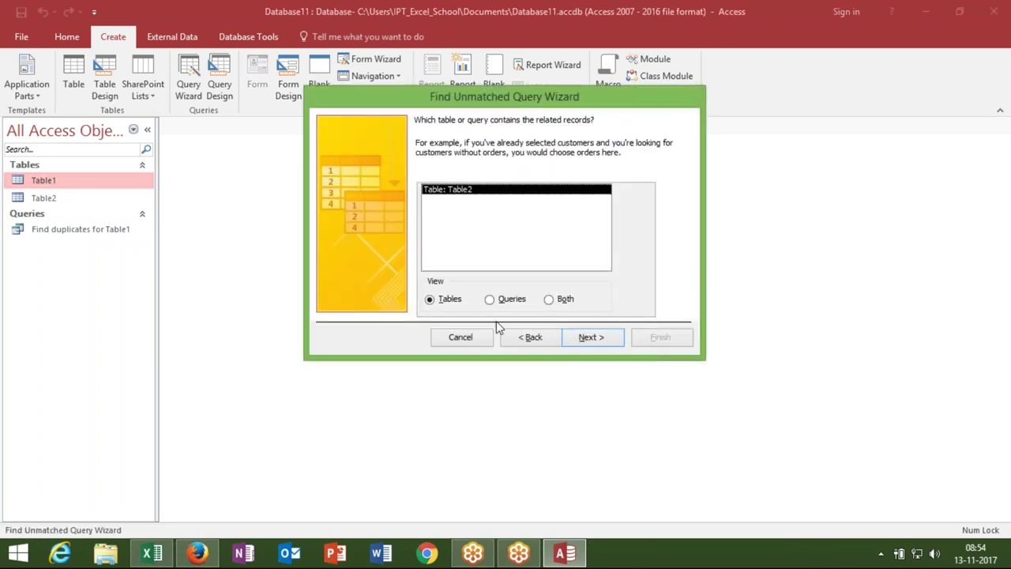
{"action": "left_click", "coordinate": [518, 340]}
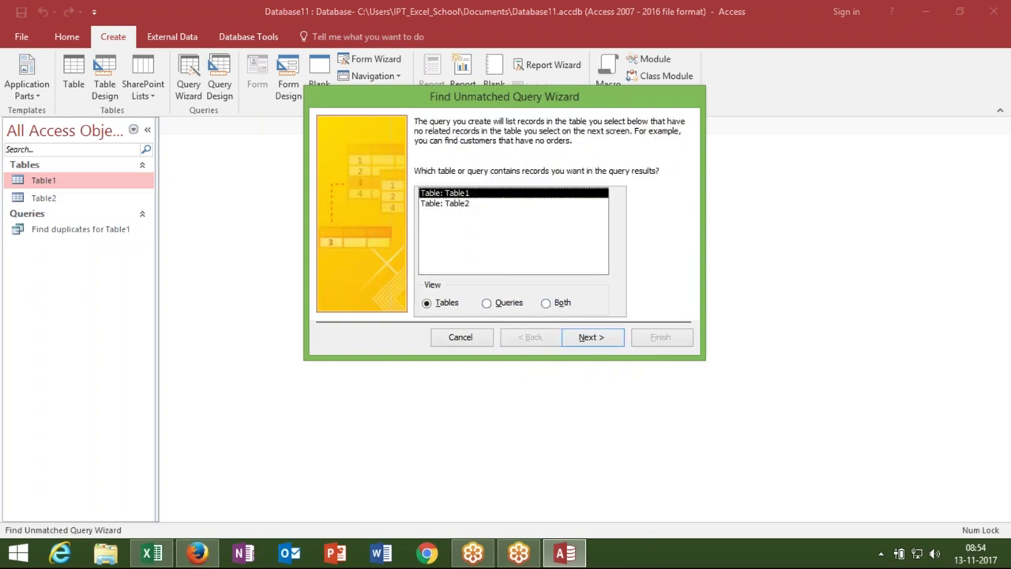
{"action": "left_click", "coordinate": [589, 344]}
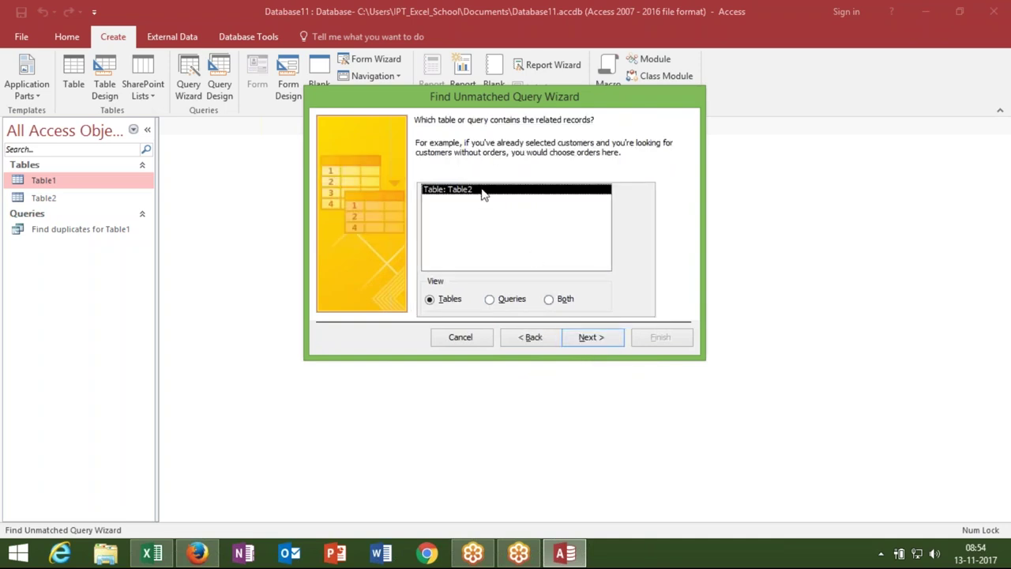
{"action": "left_click", "coordinate": [585, 343]}
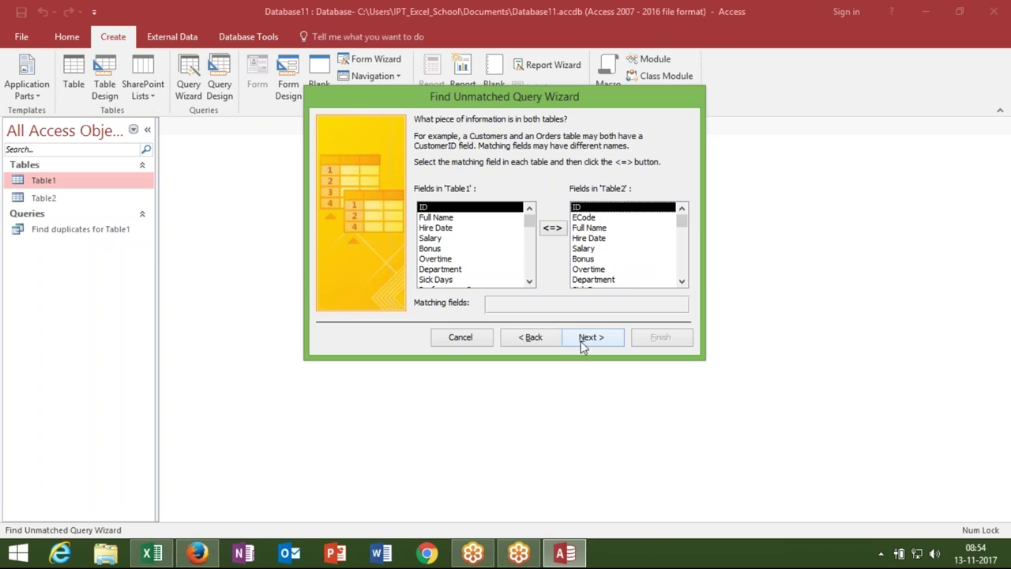
{"action": "left_click", "coordinate": [584, 218]}
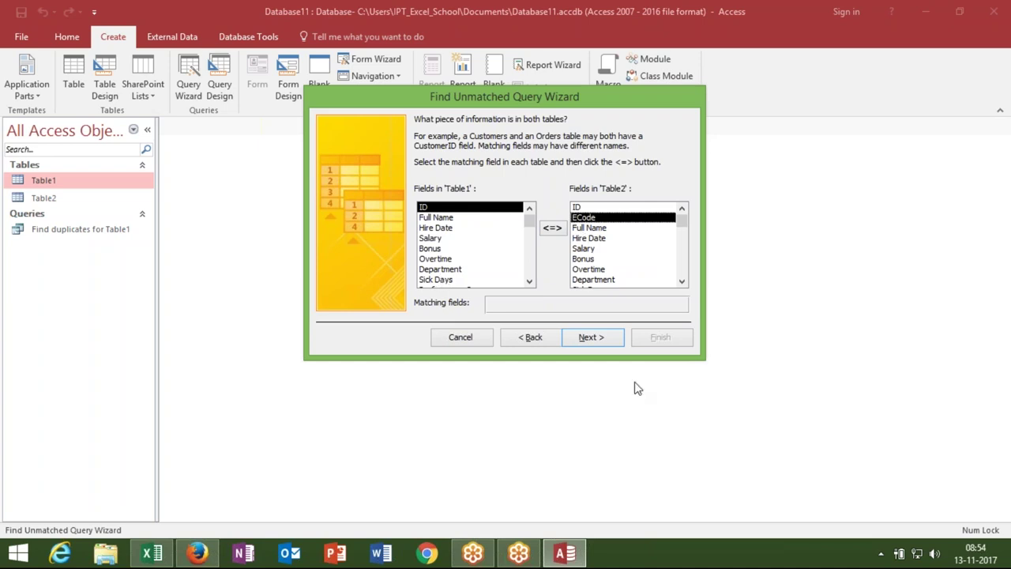
{"action": "left_click", "coordinate": [591, 341]}
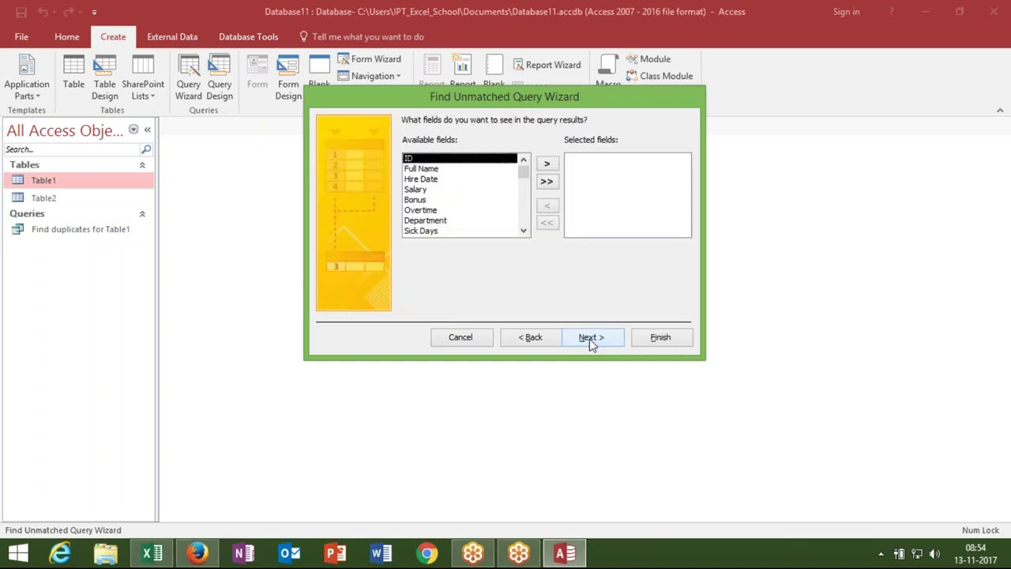
Add Full Name through Department and all remaining Table1 fields, then finish the query
{"action": "left_click", "coordinate": [434, 171]}
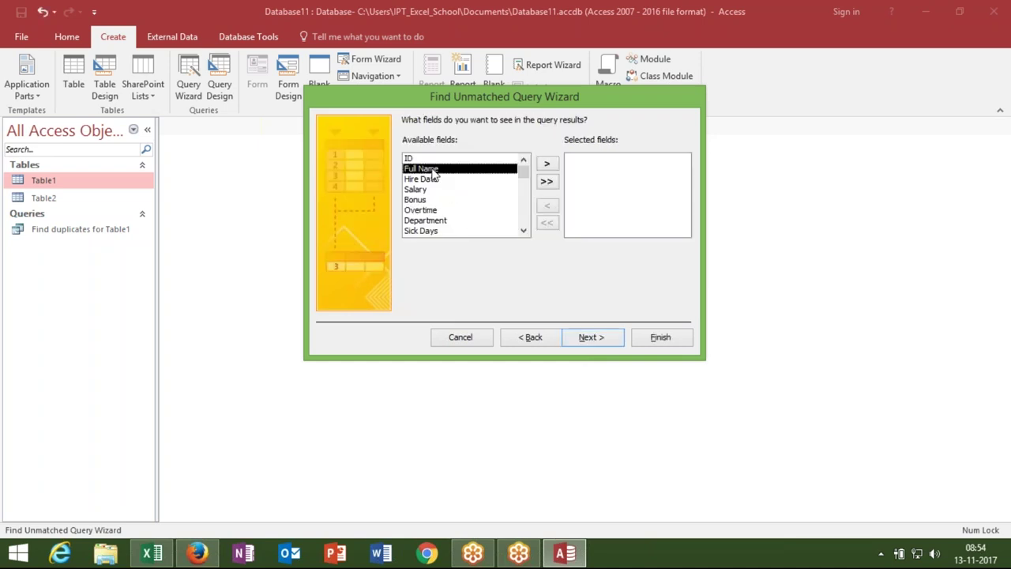
{"action": "left_click", "coordinate": [543, 166]}
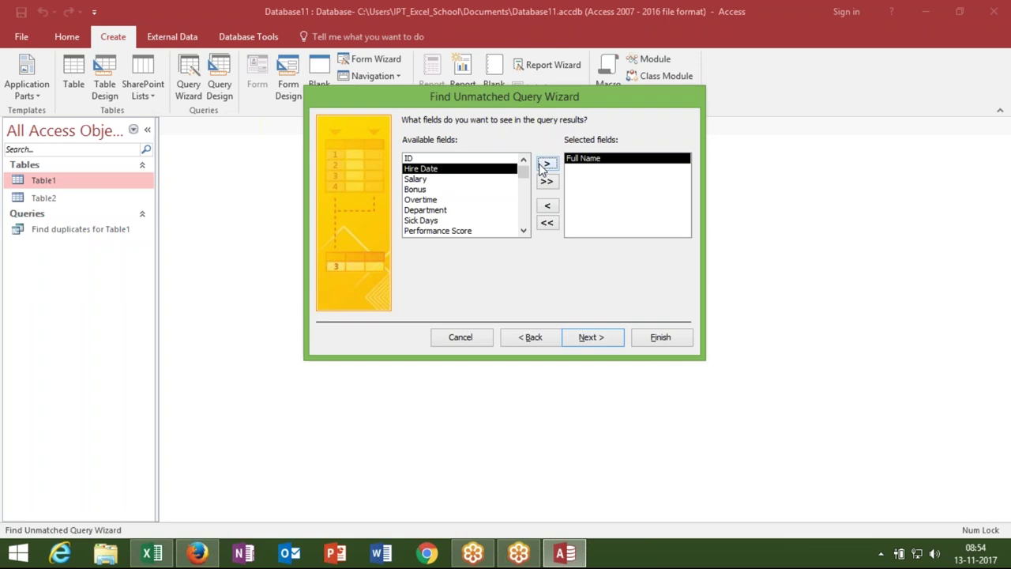
{"action": "left_click", "coordinate": [545, 166]}
{"action": "left_click", "coordinate": [546, 166]}
{"action": "left_click", "coordinate": [545, 166]}
{"action": "left_click", "coordinate": [545, 166]}
{"action": "left_click", "coordinate": [545, 166]}
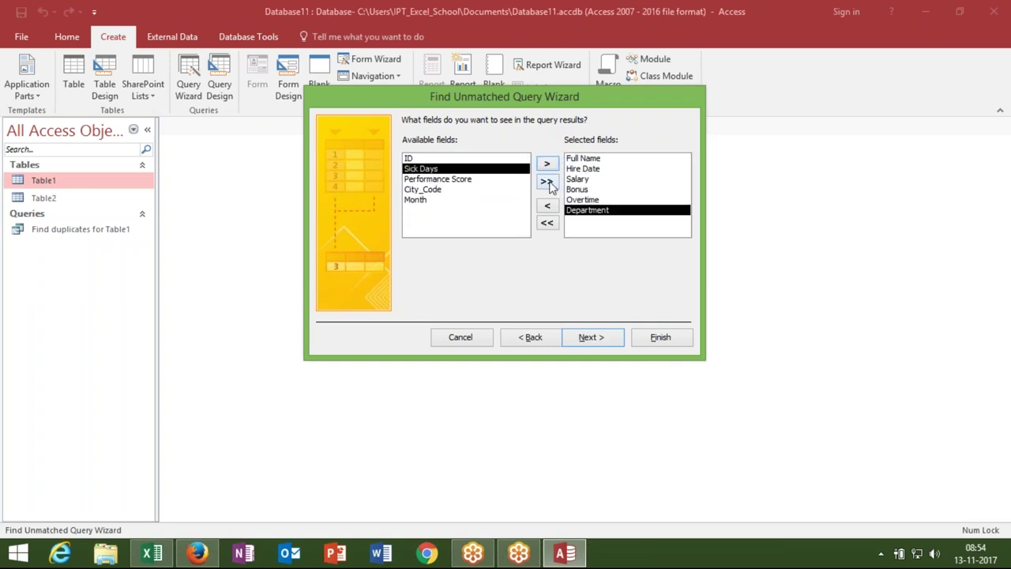
{"action": "left_click", "coordinate": [547, 182]}
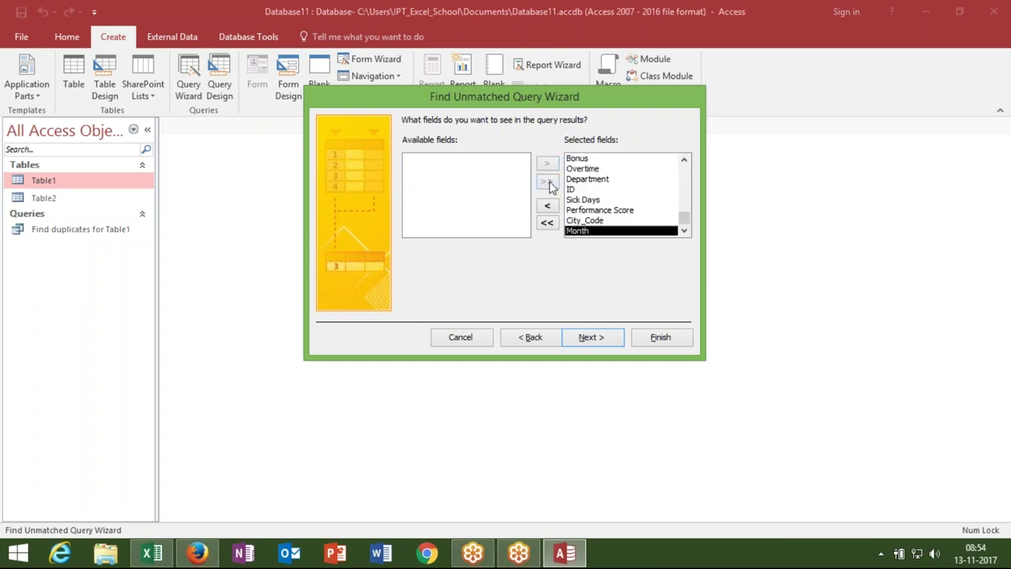
{"action": "left_click", "coordinate": [659, 337]}
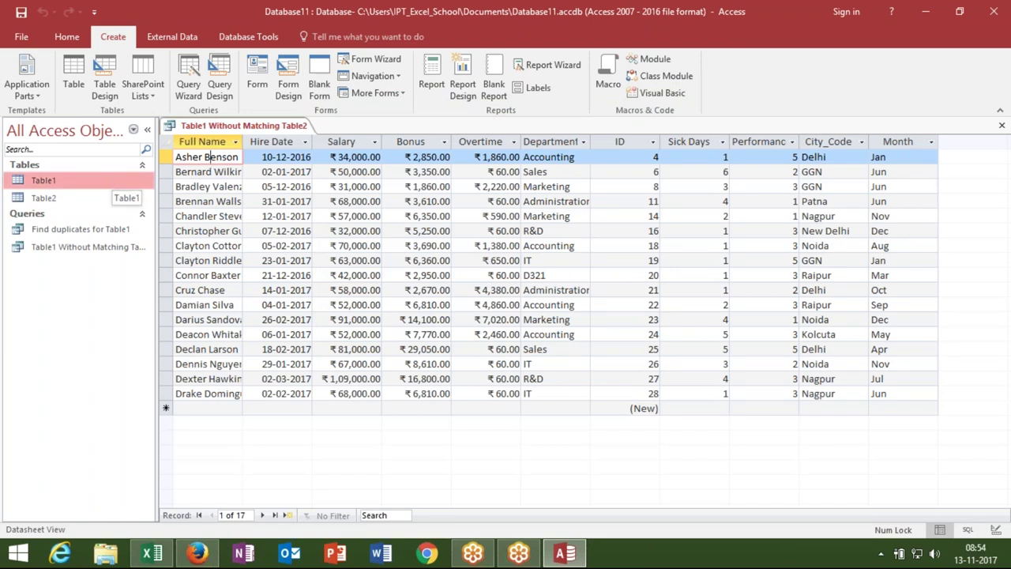
{"action": "double_click", "coordinate": [615, 158]}
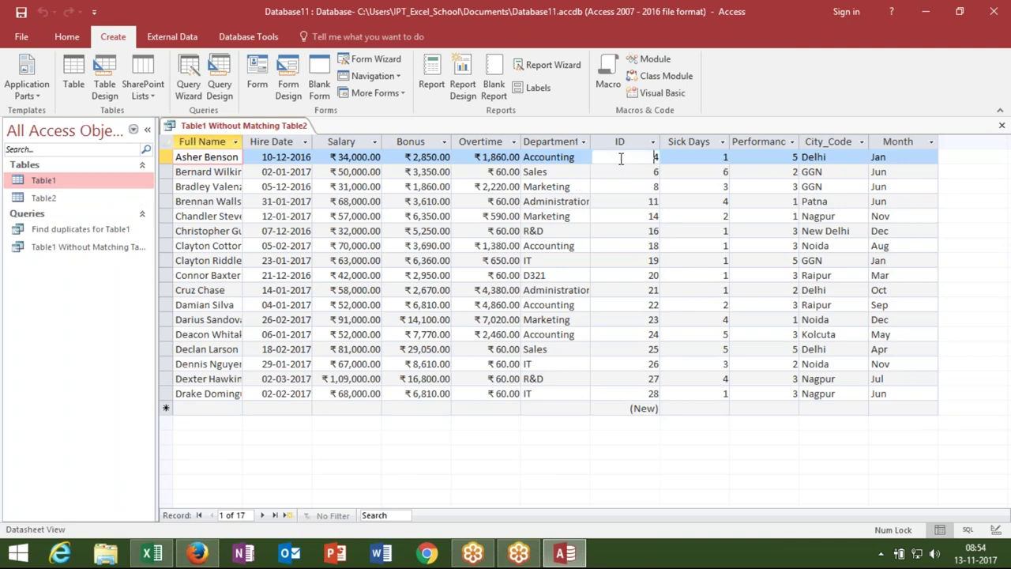
{"action": "left_click", "coordinate": [134, 200]}
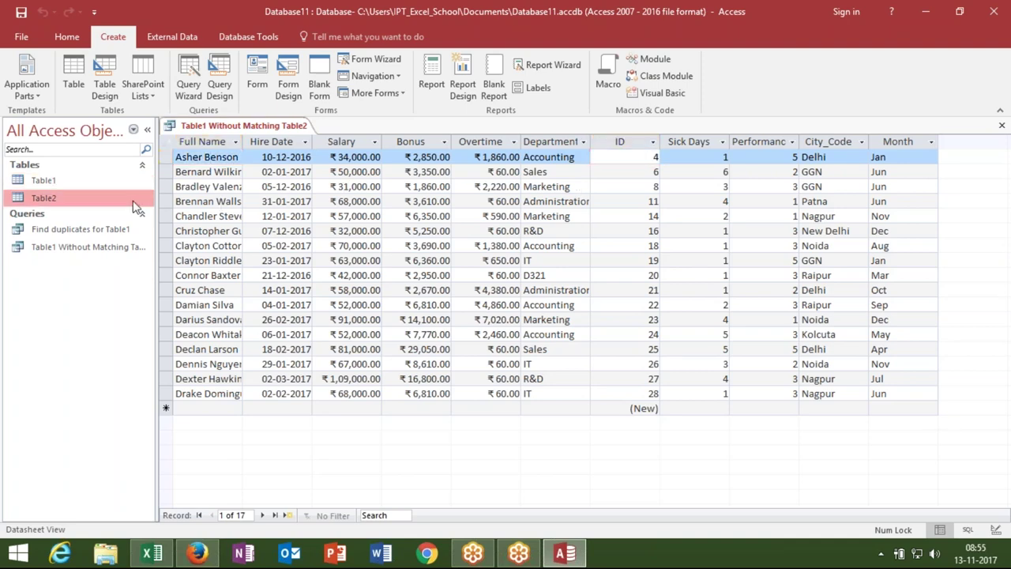
{"action": "double_click", "coordinate": [134, 204]}
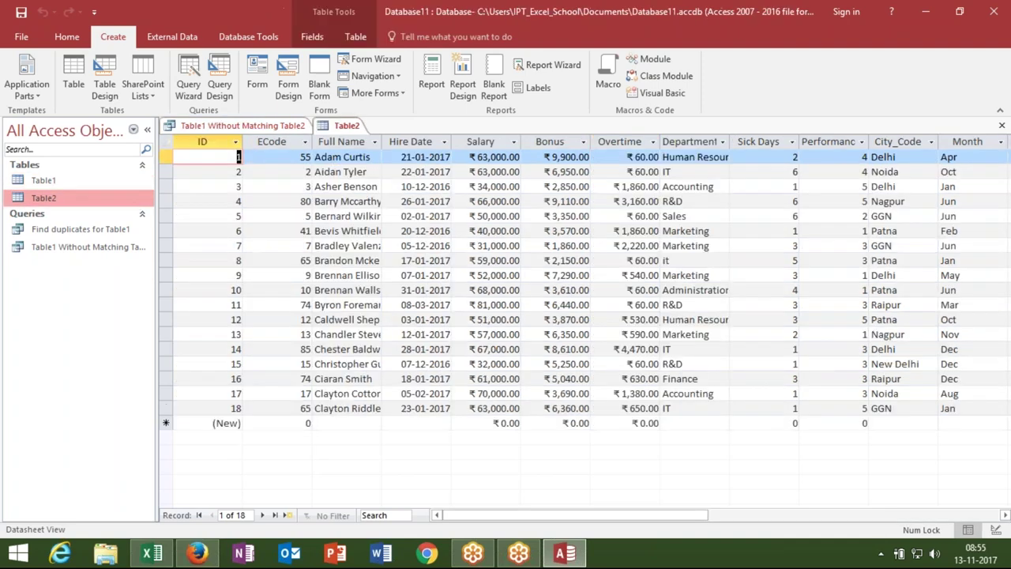
{"action": "left_click", "coordinate": [235, 200]}
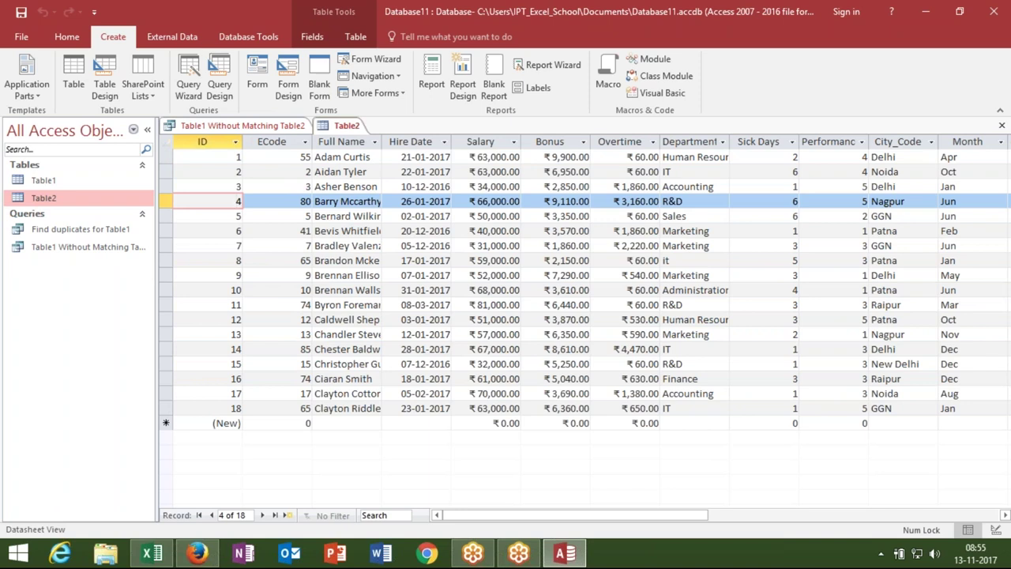
{"action": "double_click", "coordinate": [48, 180]}
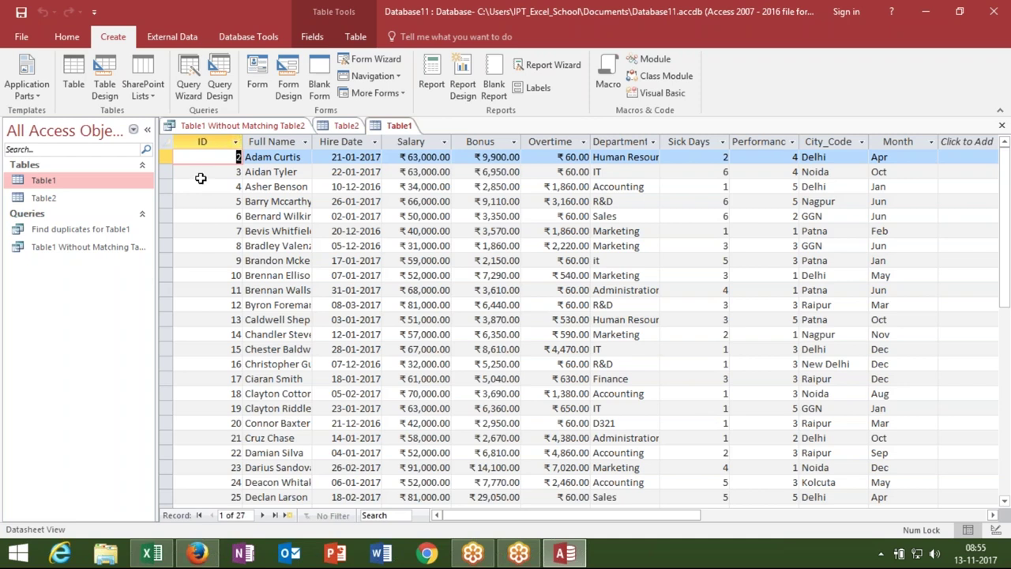
{"action": "left_click", "coordinate": [126, 204]}
{"action": "double_click", "coordinate": [127, 204]}
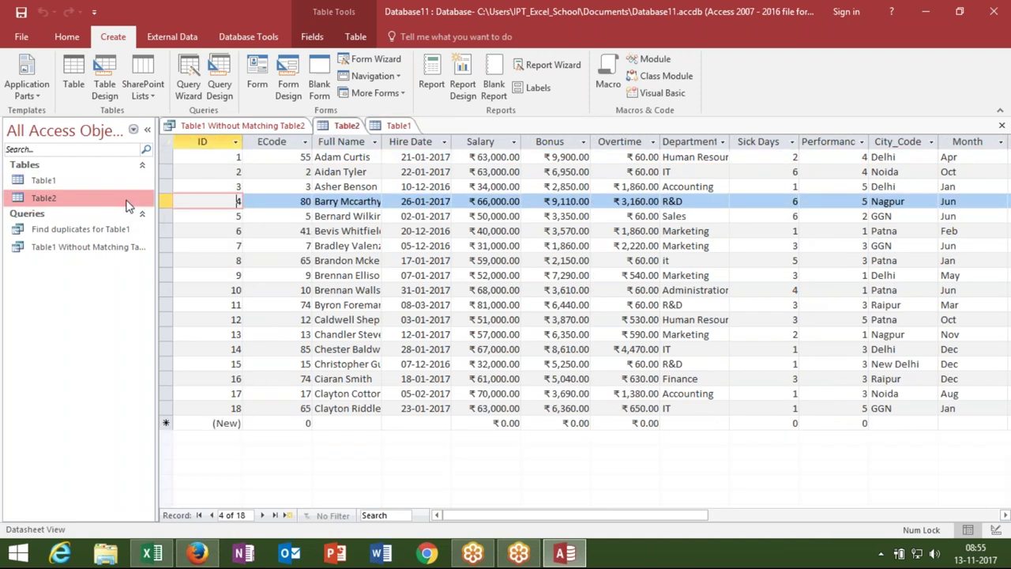
{"action": "left_click", "coordinate": [1002, 127]}
Close the Table1 and unmatched query tabs, then restore and exit Access
{"action": "left_click", "coordinate": [1004, 127]}
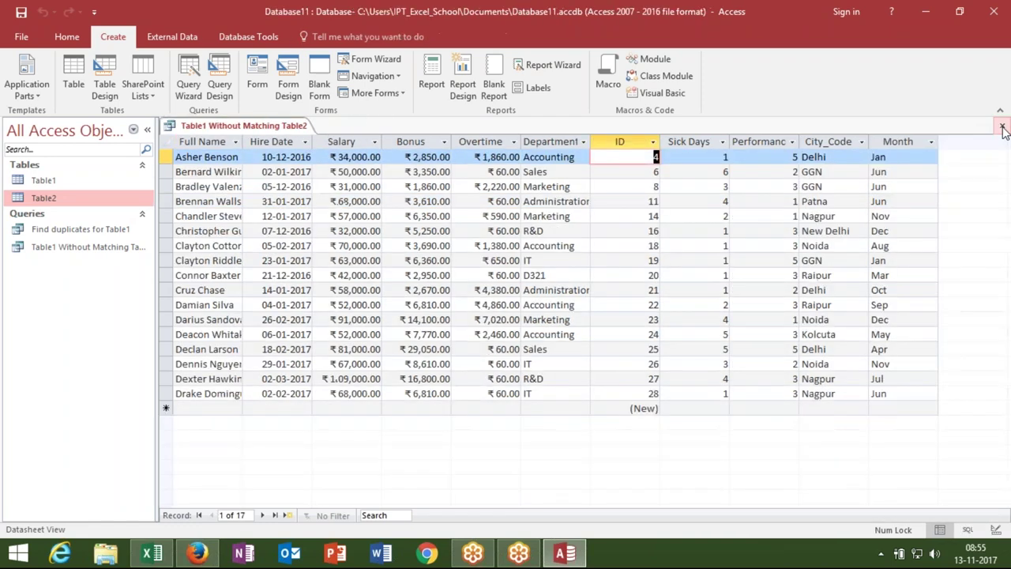
{"action": "left_click", "coordinate": [1003, 128]}
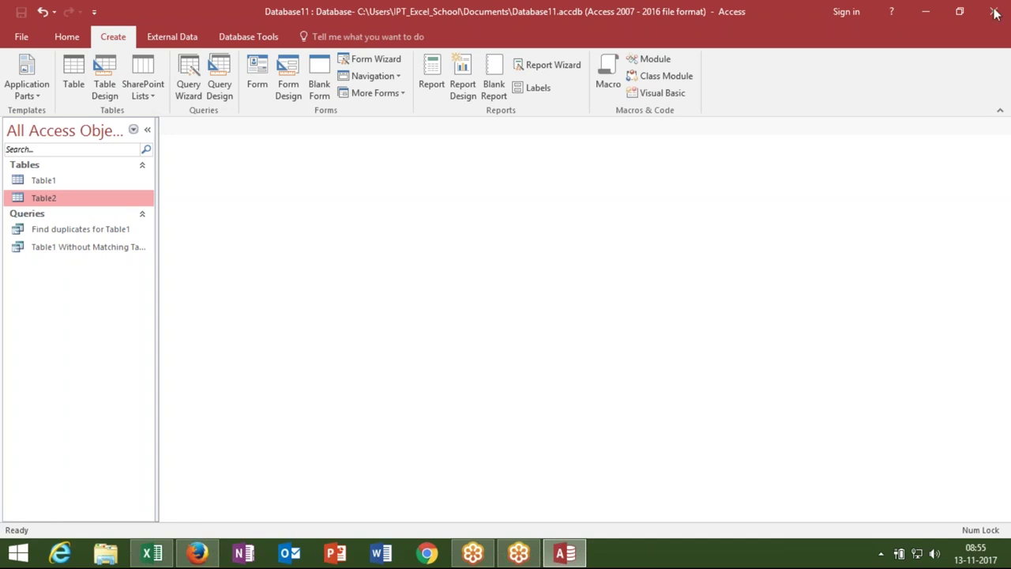
{"action": "double_click", "coordinate": [619, 14]}
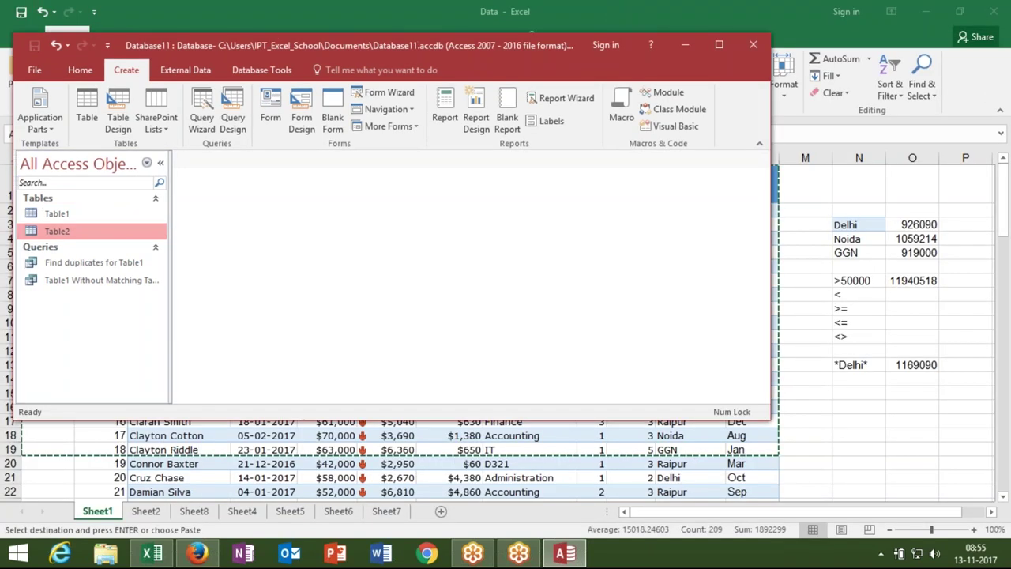
{"action": "left_click", "coordinate": [754, 48]}
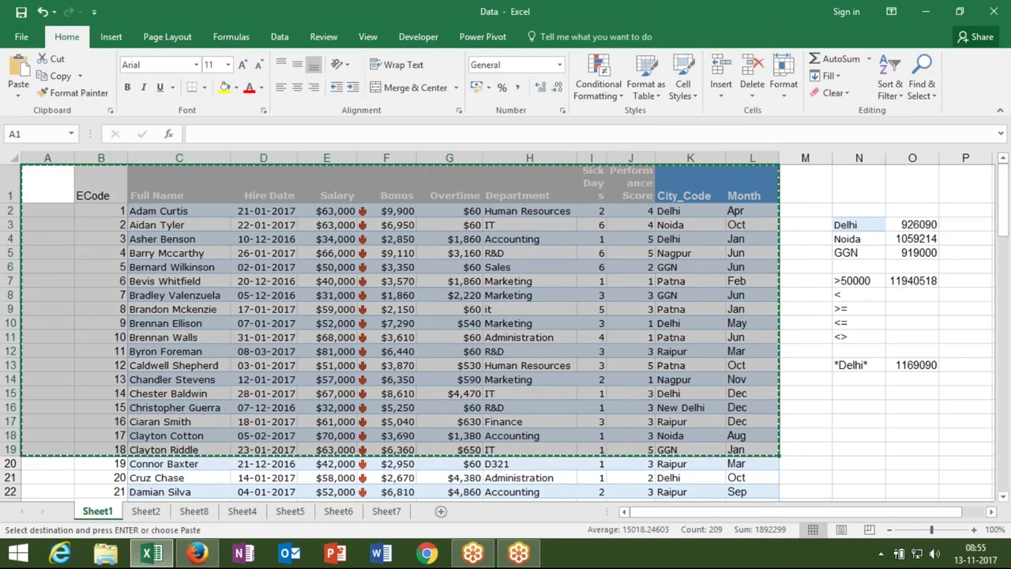
Copy the employee table from B1 through row 105 and create a new blank workbook
{"action": "left_click", "coordinate": [114, 196]}
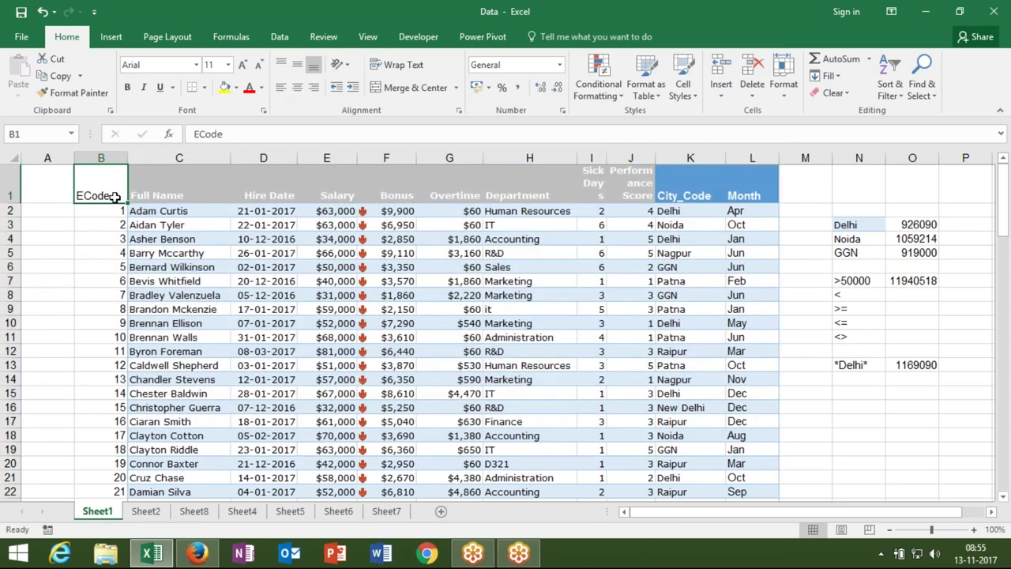
{"action": "key", "text": "ctrl+shift+Right"}
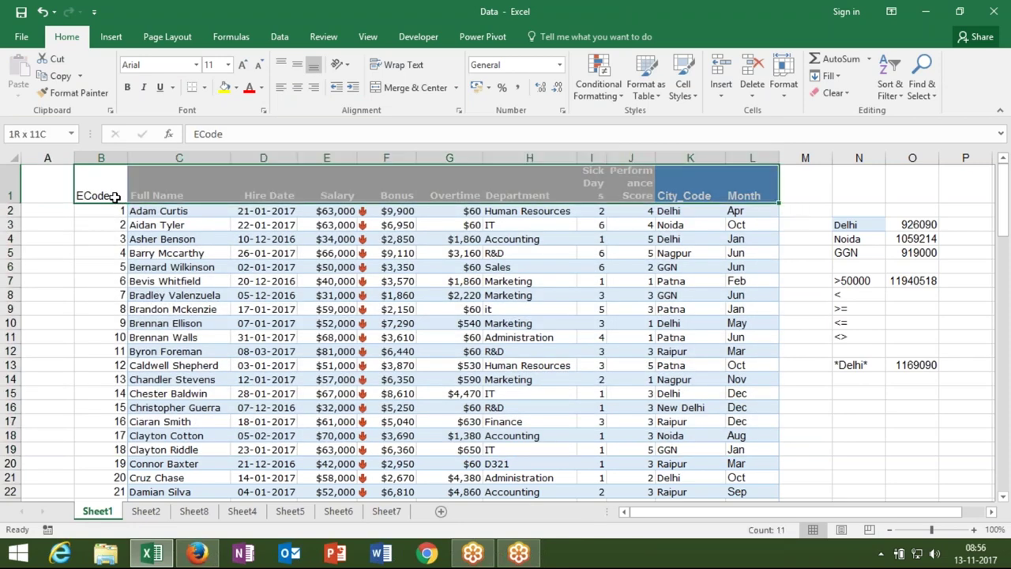
{"action": "key", "text": "ctrl+shift+Down"}
{"action": "key", "text": "shift+Down"}
{"action": "key", "text": "shift+Down"}
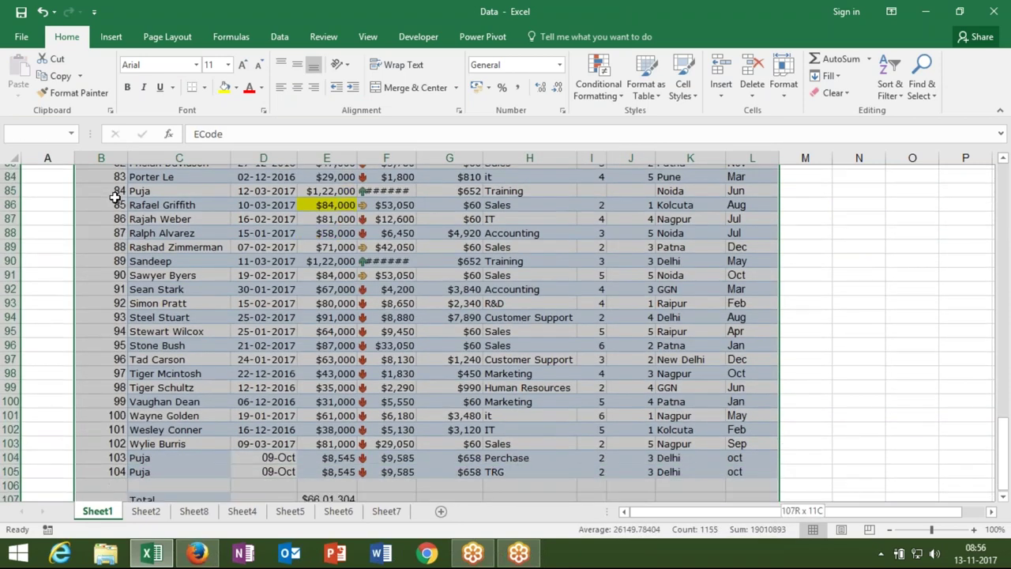
{"action": "key", "text": "ctrl+c"}
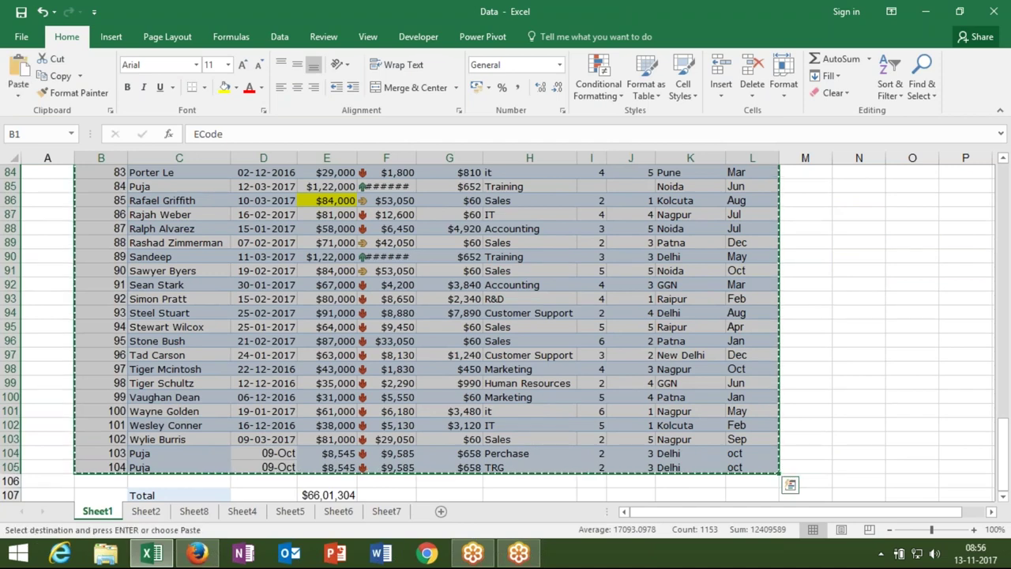
{"action": "key", "text": "ctrl+n"}
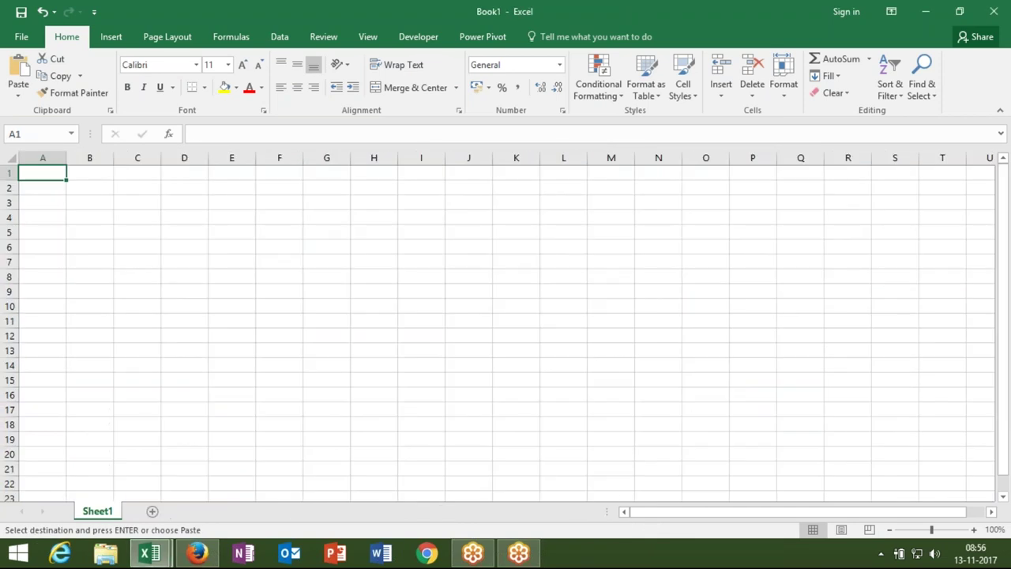
Paste the employee table (ECode through Month) into Sheet1, autofit Hire Date, and paste it into new Sheet2
{"action": "key", "text": "ctrl+v"}
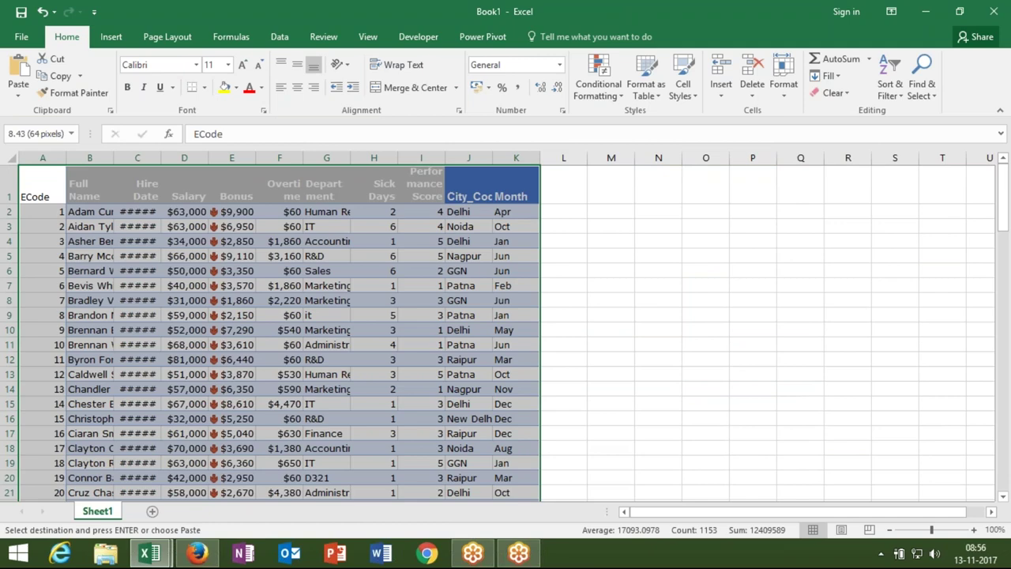
{"action": "double_click", "coordinate": [162, 158]}
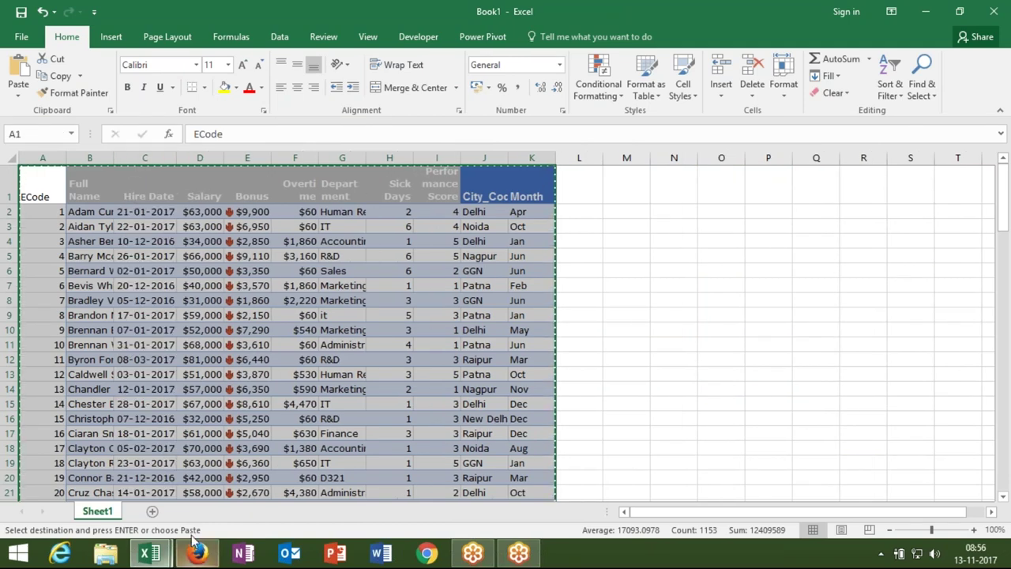
{"action": "key", "text": "shift+F11"}
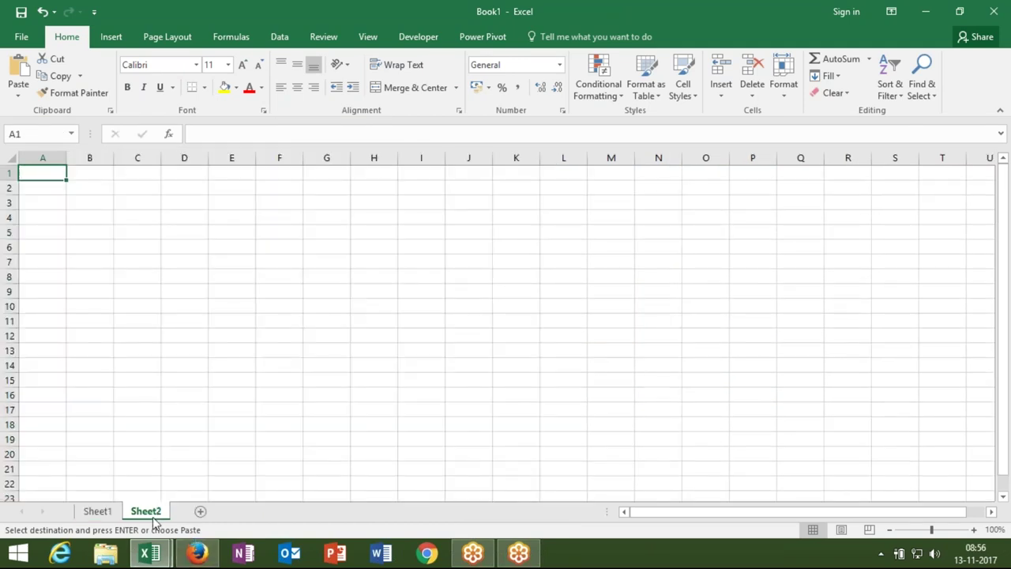
{"action": "key", "text": "ctrl+v"}
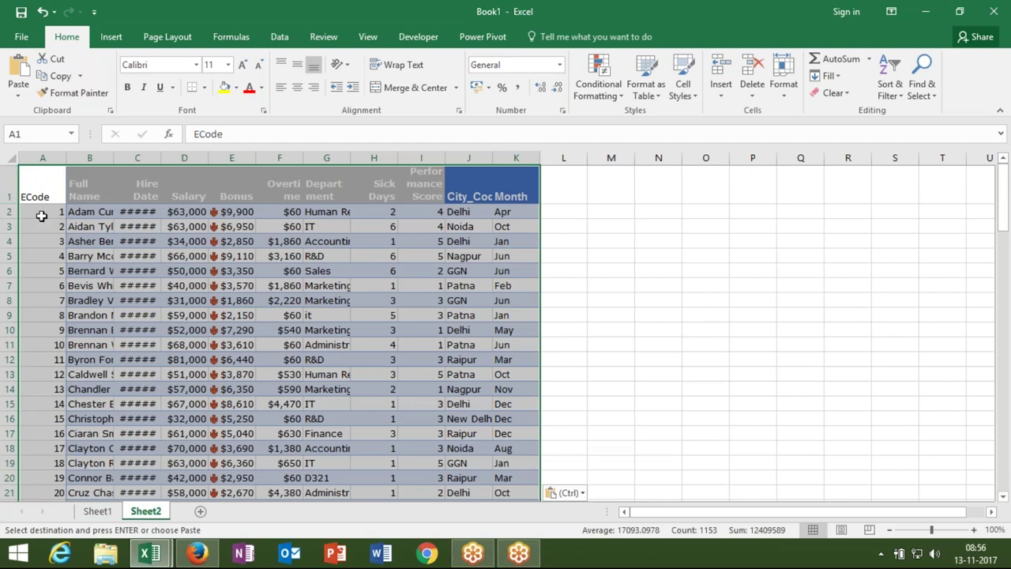
{"action": "key", "text": "ctrl+Down"}
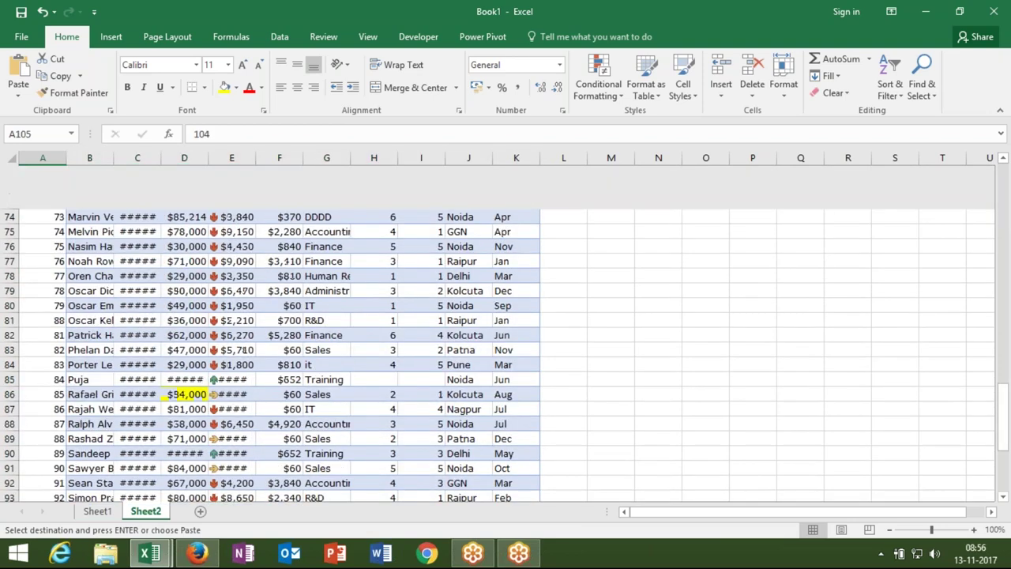
{"action": "key", "text": "ctrl+Up"}
{"action": "key", "text": "Down"}
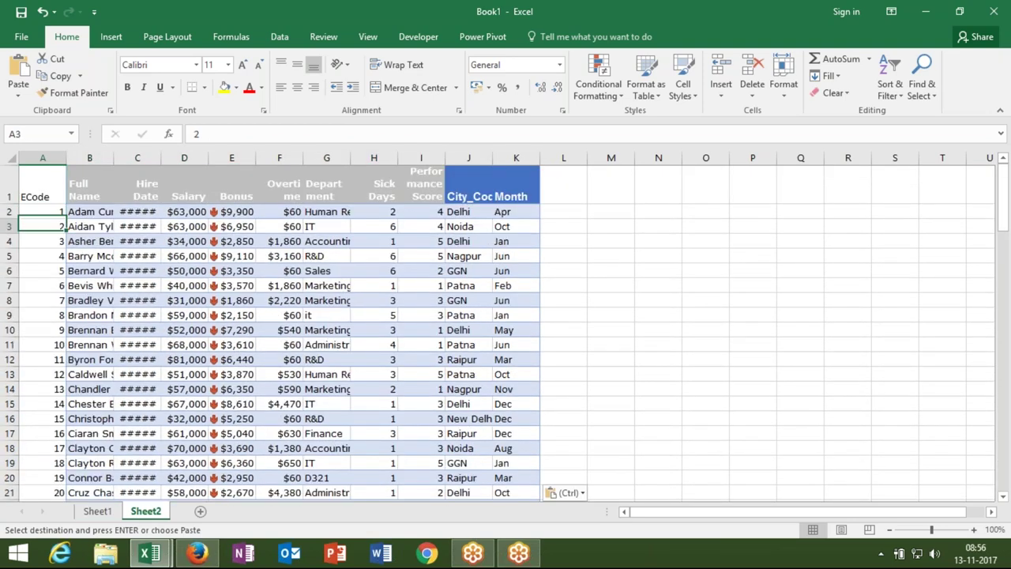
Fill Sheet2's ECode column from A2 down with =RANDBETWEEN(1,500)
{"action": "type", "text": "=ra"}
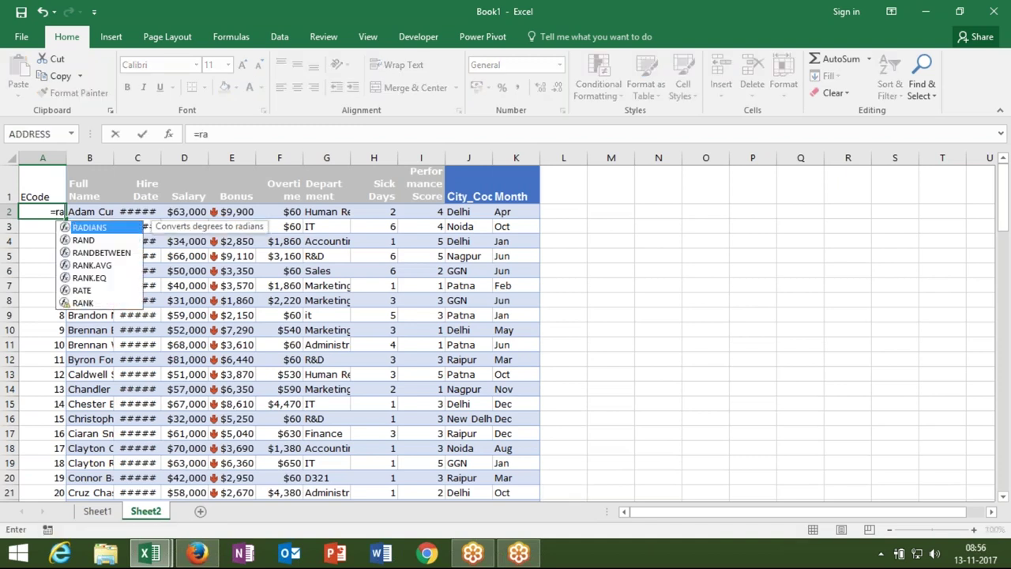
{"action": "key", "text": "Down"}
{"action": "key", "text": "Down"}
{"action": "key", "text": "Tab"}
{"action": "type", "text": "1"}
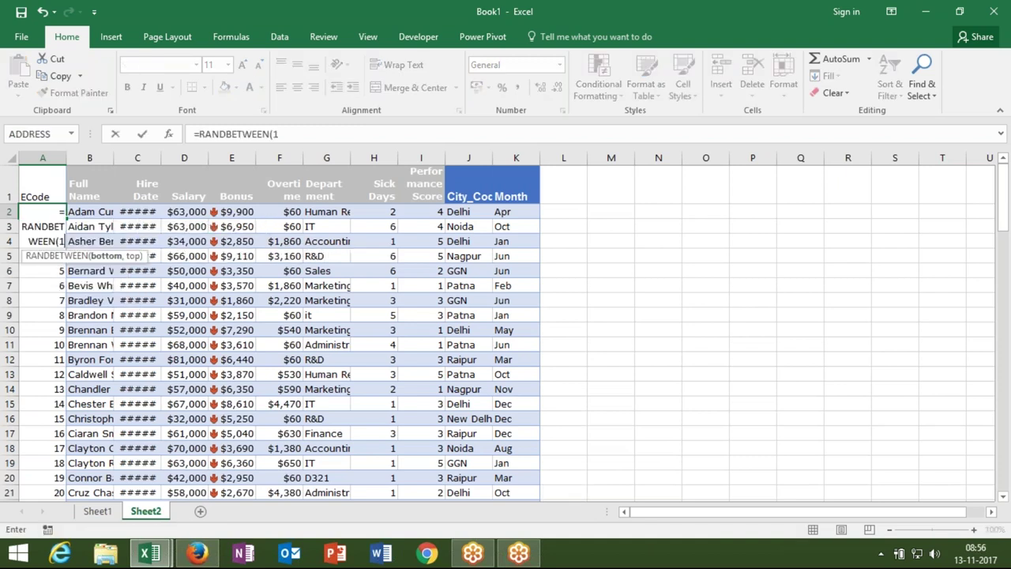
{"action": "type", "text": ",50"}
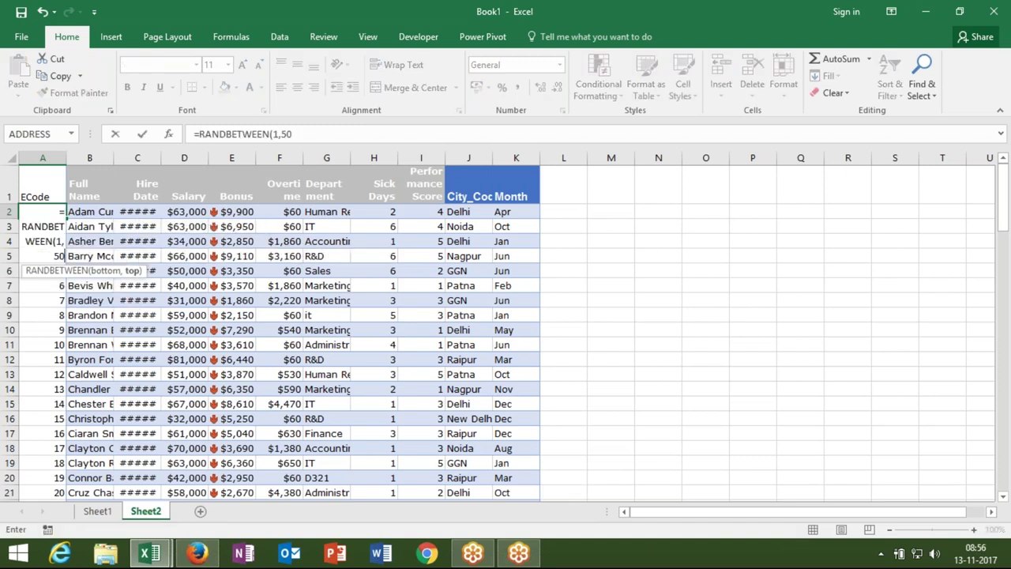
{"action": "type", "text": "0"}
{"action": "key", "text": "Return"}
{"action": "key", "text": "Up"}
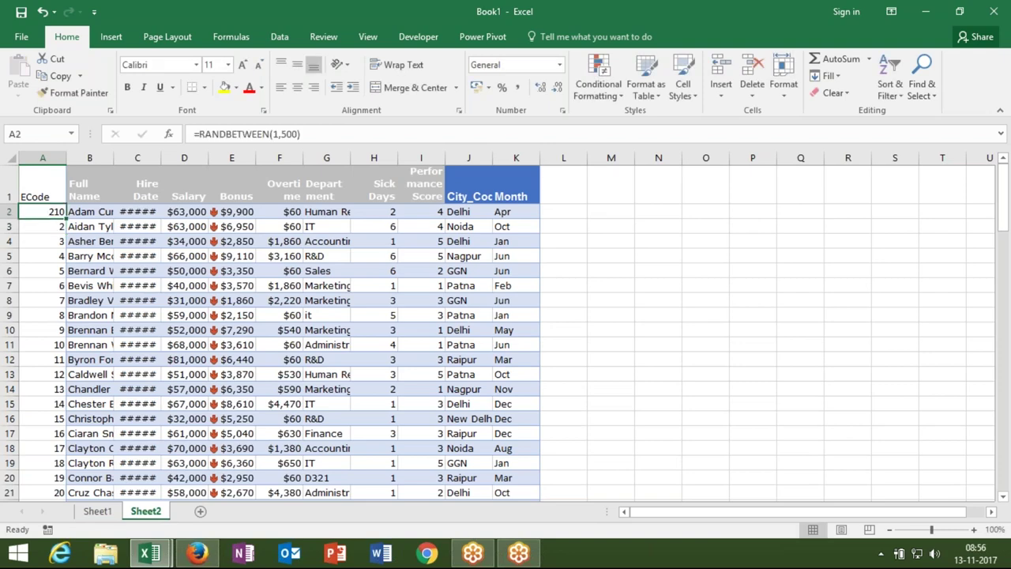
{"action": "key", "text": "ctrl+shift+Down"}
{"action": "key", "text": "ctrl+d"}
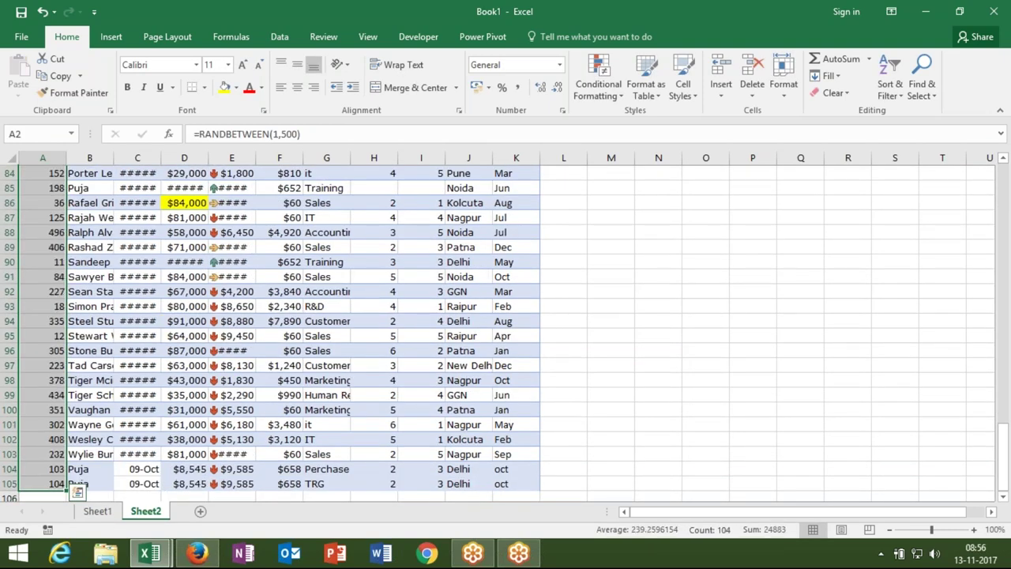
Convert the random ECodes to fixed values and return to Sheet1
{"action": "key", "text": "ctrl+c"}
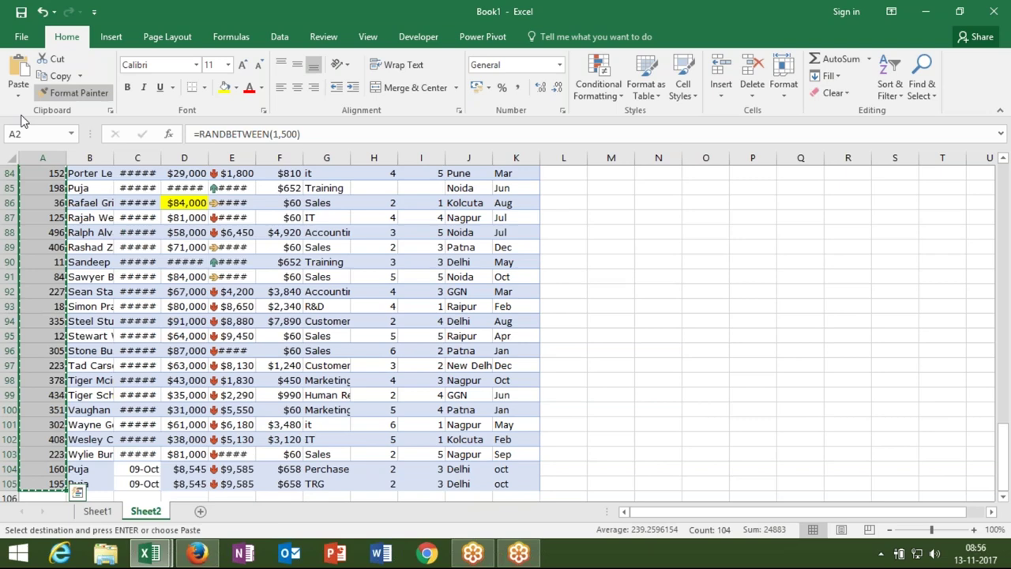
{"action": "left_click", "coordinate": [19, 95]}
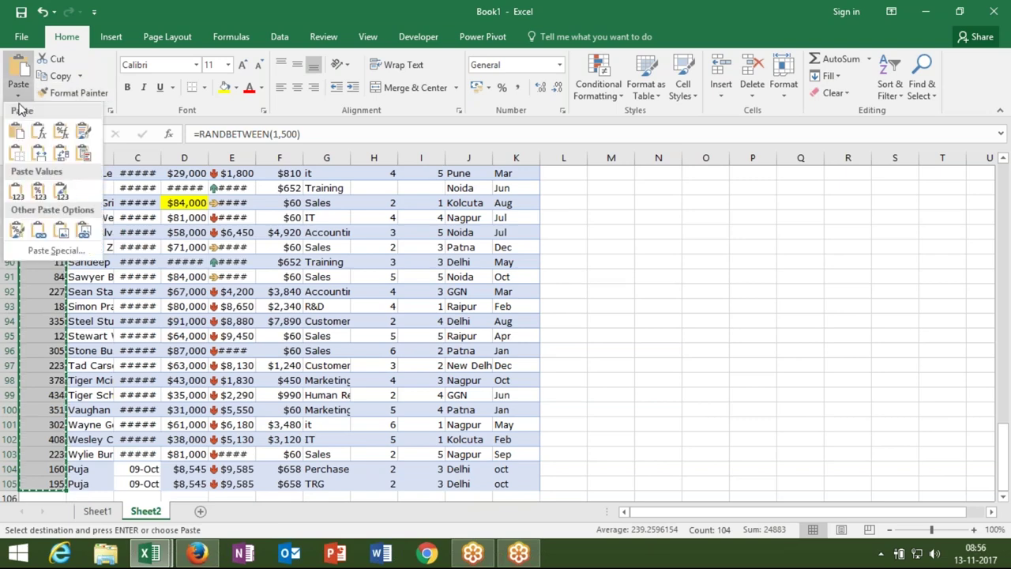
{"action": "left_click", "coordinate": [16, 190]}
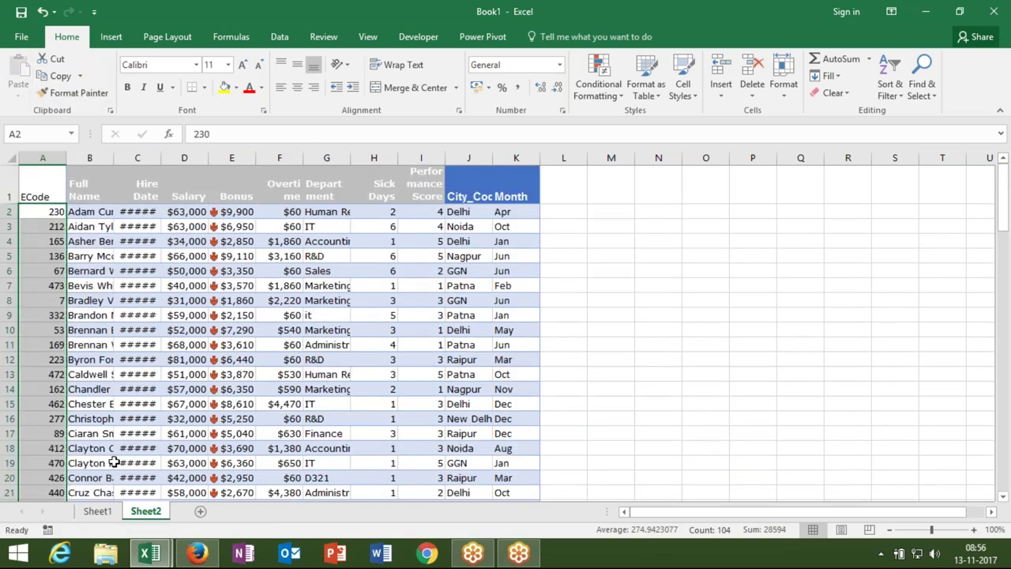
{"action": "left_click", "coordinate": [96, 511]}
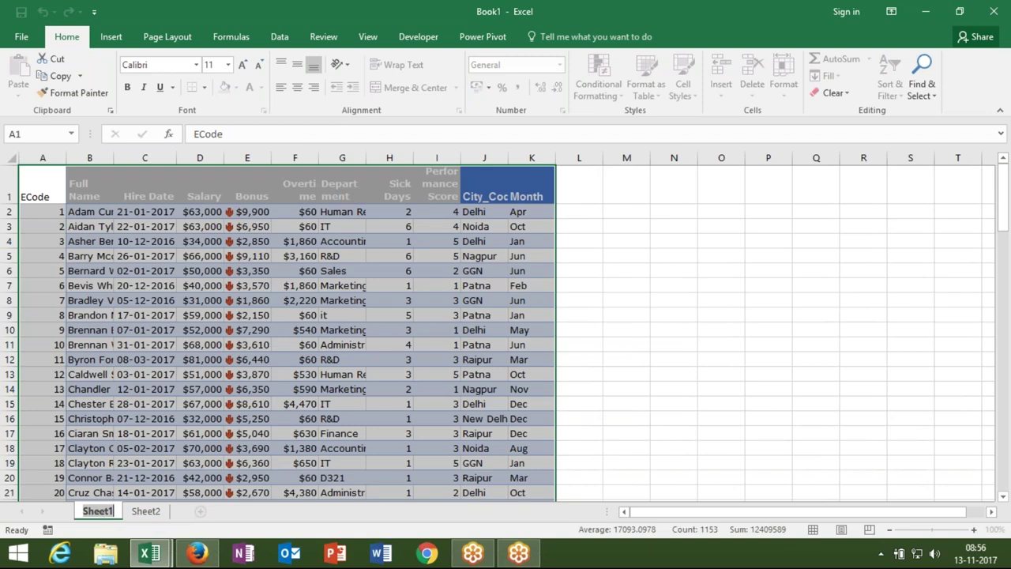
Move Sheet1 after Sheet2, renaming Sheet1 to Old and Sheet2 to New
{"action": "left_click", "coordinate": [144, 463]}
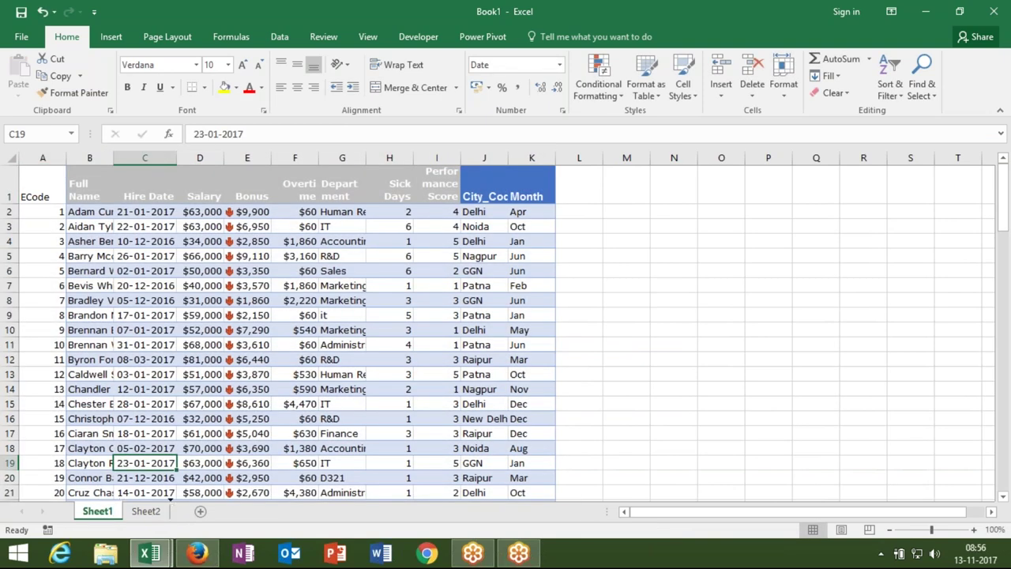
{"action": "left_click_drag", "start_coordinate": [97, 511], "coordinate": [157, 514]}
{"action": "double_click", "coordinate": [155, 515]}
{"action": "type", "text": "Old"}
{"action": "double_click", "coordinate": [99, 512]}
{"action": "type", "text": "New"}
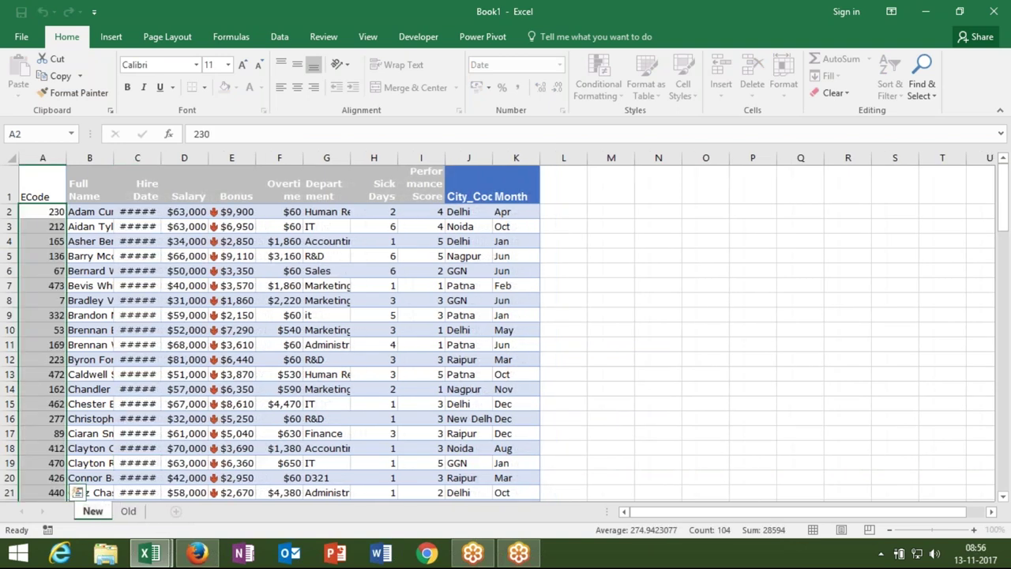
{"action": "left_click", "coordinate": [134, 344]}
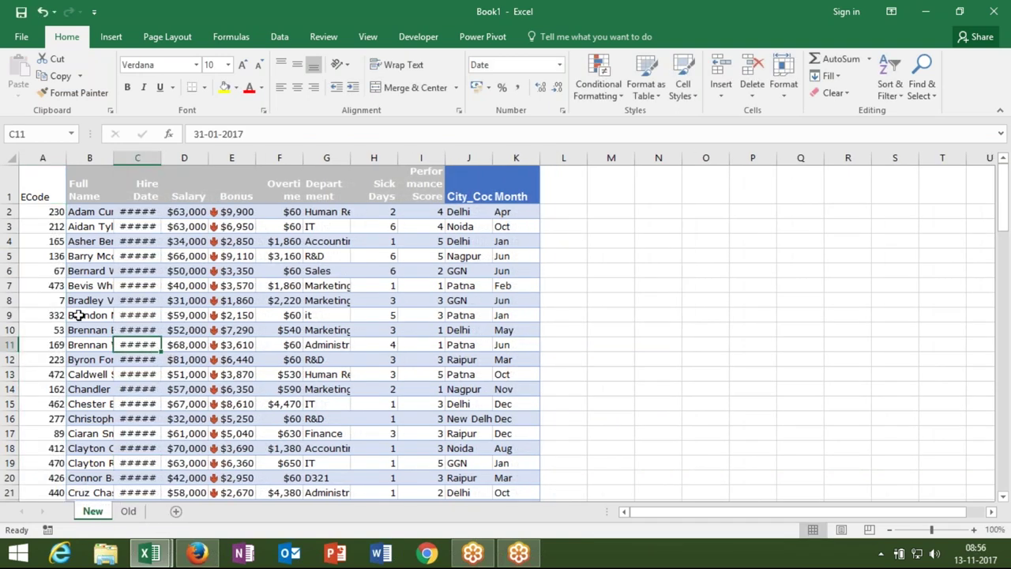
Compare ECode values between the New and Old sheets, ending on an empty cell in New
{"action": "left_click", "coordinate": [54, 269]}
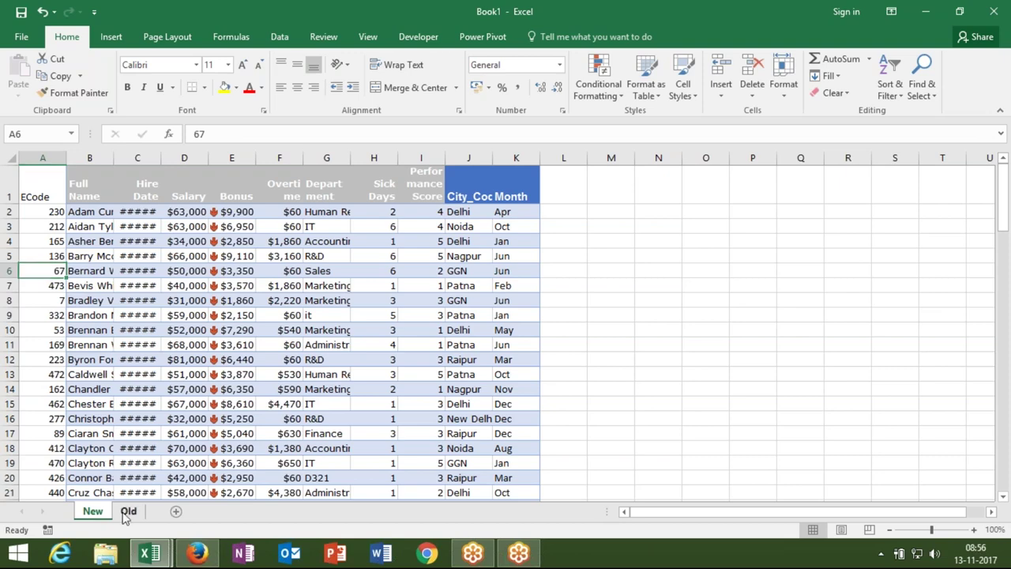
{"action": "left_click", "coordinate": [128, 511]}
{"action": "left_click", "coordinate": [54, 356]}
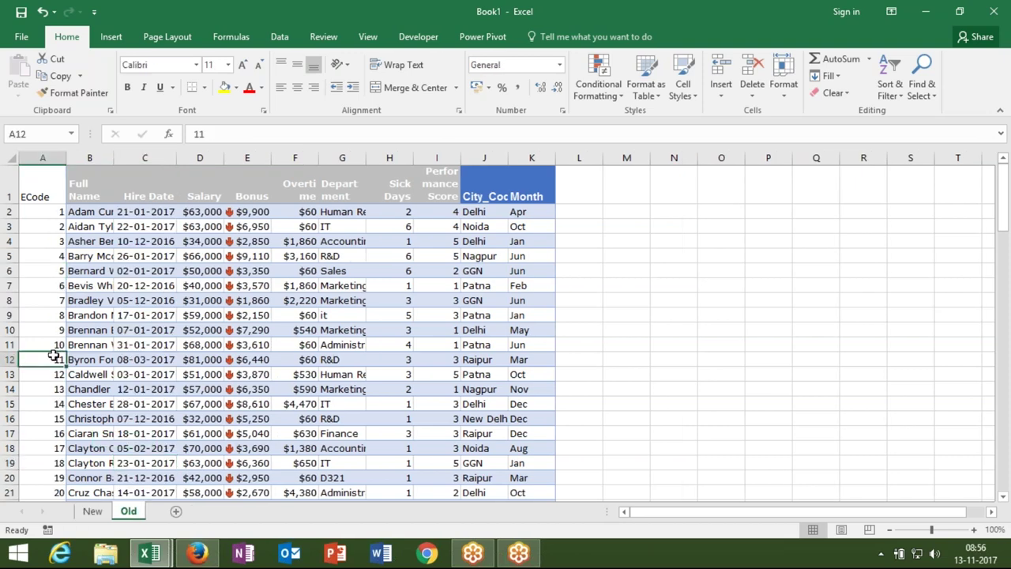
{"action": "key", "text": "ctrl+Down"}
{"action": "key", "text": "Up"}
{"action": "key", "text": "Up"}
{"action": "key", "text": "ctrl+Up"}
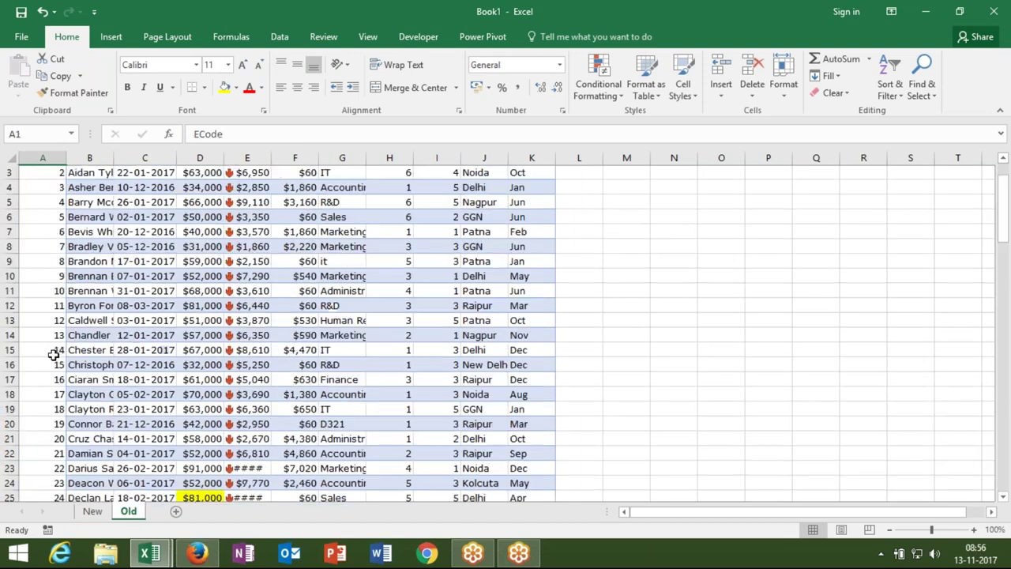
{"action": "left_click", "coordinate": [92, 512]}
{"action": "left_click", "coordinate": [62, 225]}
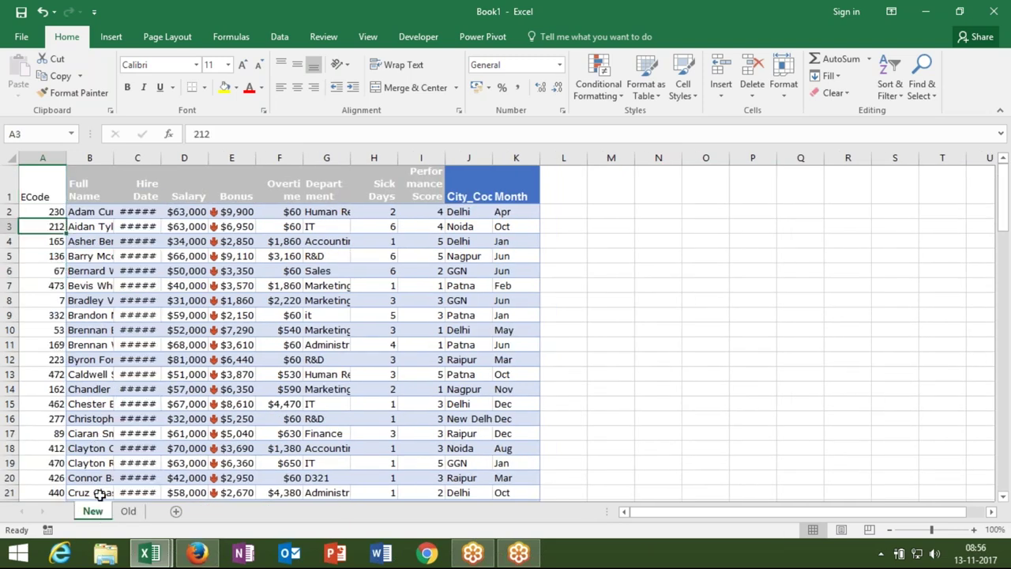
{"action": "left_click", "coordinate": [126, 512]}
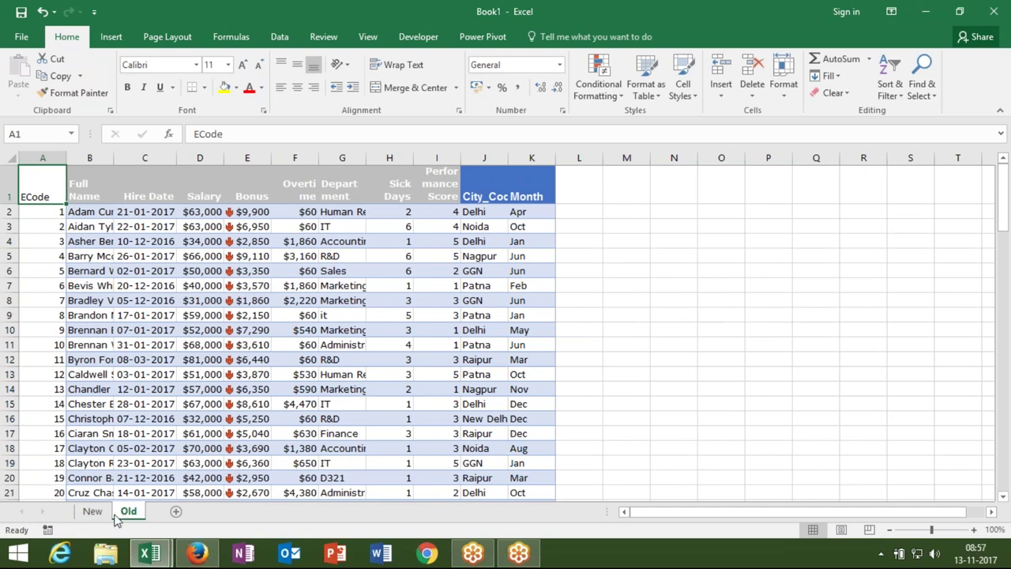
{"action": "left_click", "coordinate": [92, 512]}
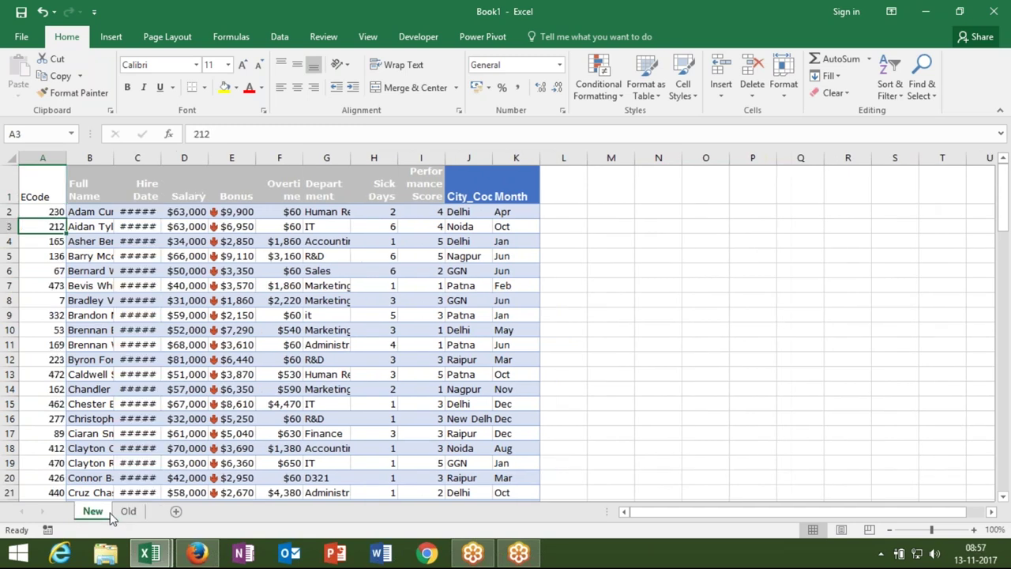
{"action": "left_click", "coordinate": [568, 210]}
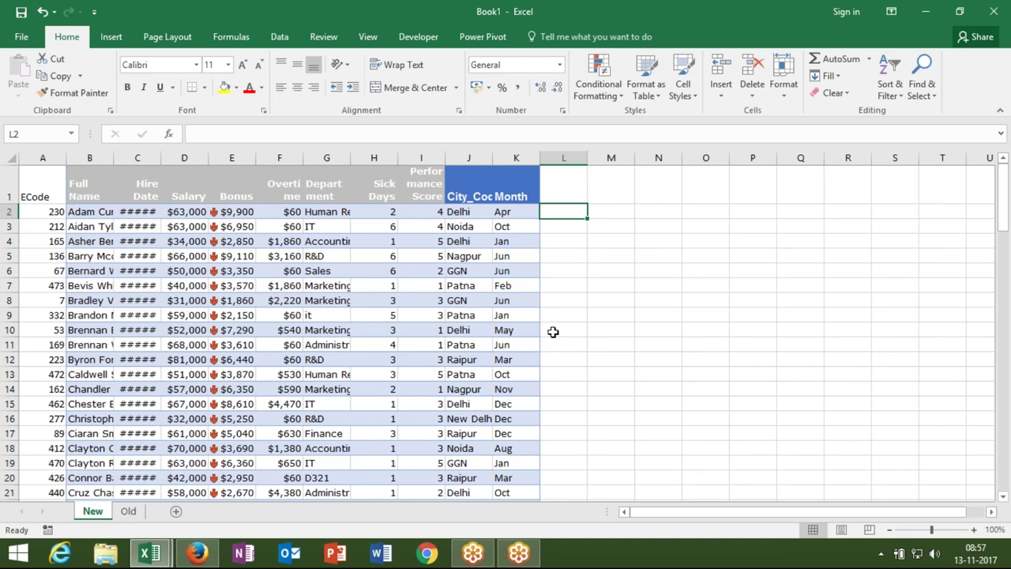
Insert a blank sheet, move it after Old, and rename it Umatched
{"action": "left_click", "coordinate": [176, 512]}
{"action": "left_click_drag", "start_coordinate": [135, 512], "coordinate": [210, 511]}
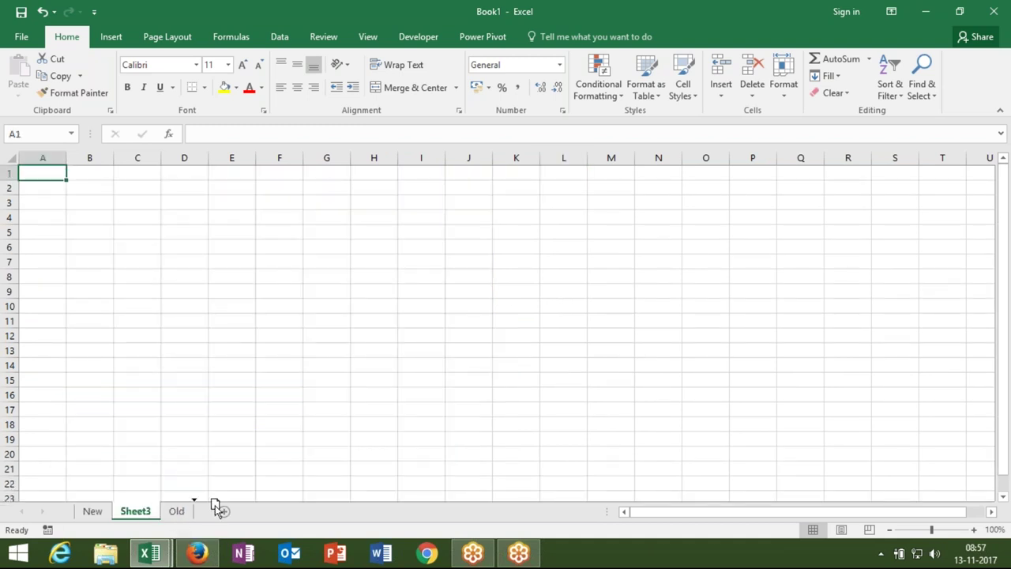
{"action": "double_click", "coordinate": [175, 512]}
{"action": "type", "text": "nn"}
{"action": "type", "text": "aty"}
{"action": "type", "text": "ch"}
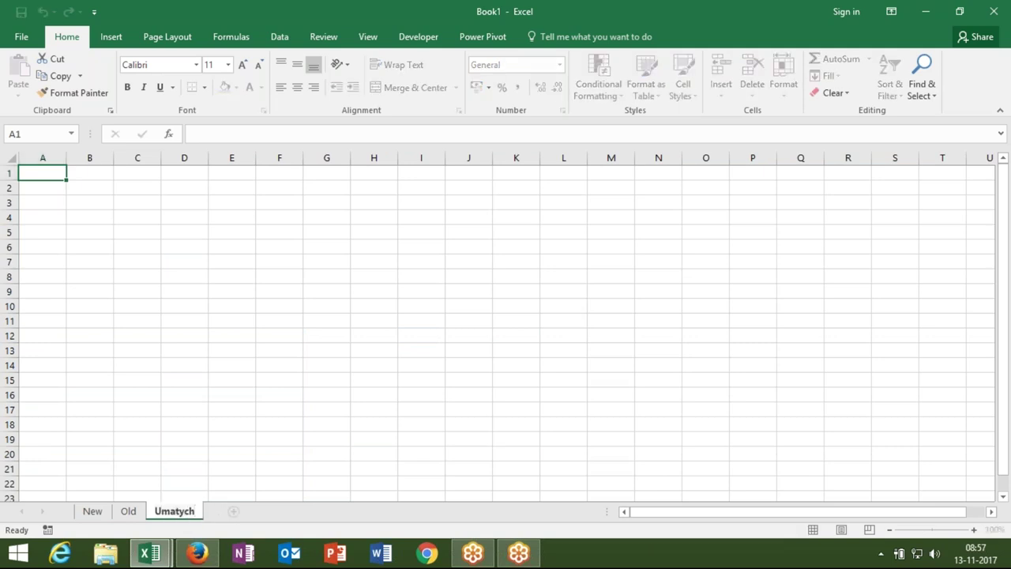
{"action": "key", "text": "BackSpace"}
{"action": "key", "text": "BackSpace"}
{"action": "key", "text": "BackSpace"}
{"action": "type", "text": "ches"}
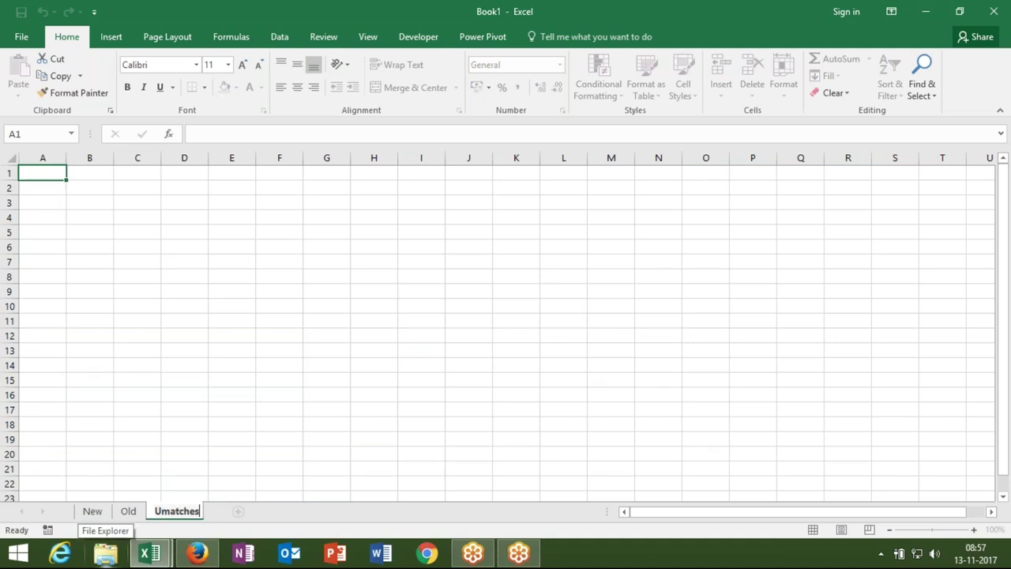
{"action": "key", "text": "BackSpace"}
{"action": "type", "text": "d"}
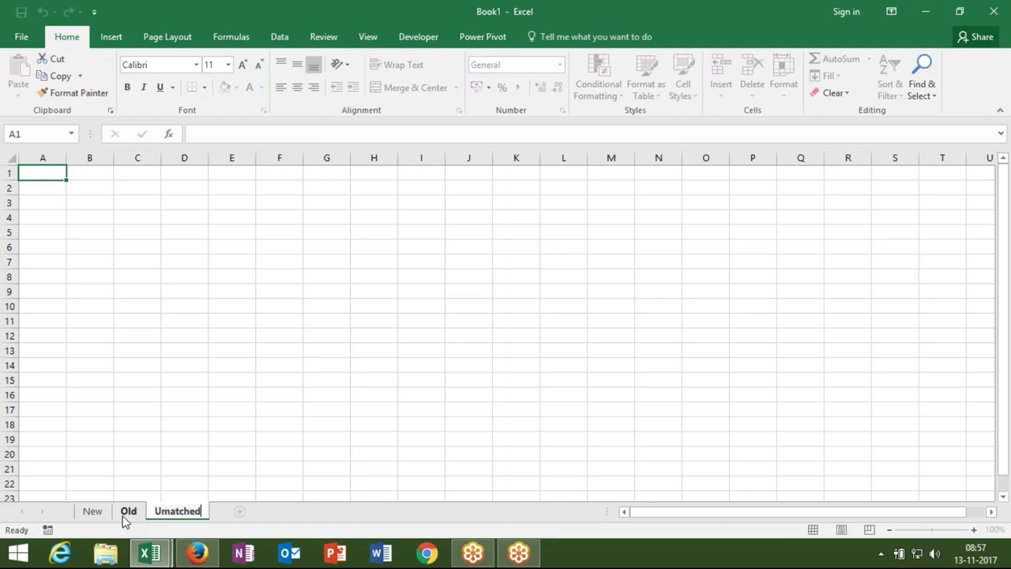
{"action": "key", "text": "Return"}
{"action": "left_click", "coordinate": [93, 511]}
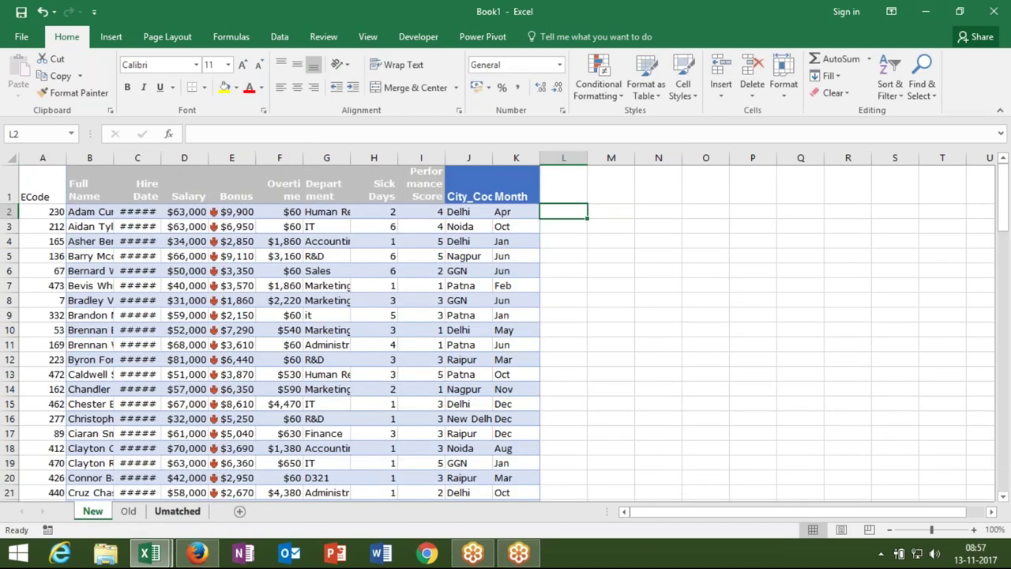
{"action": "left_click", "coordinate": [177, 511]}
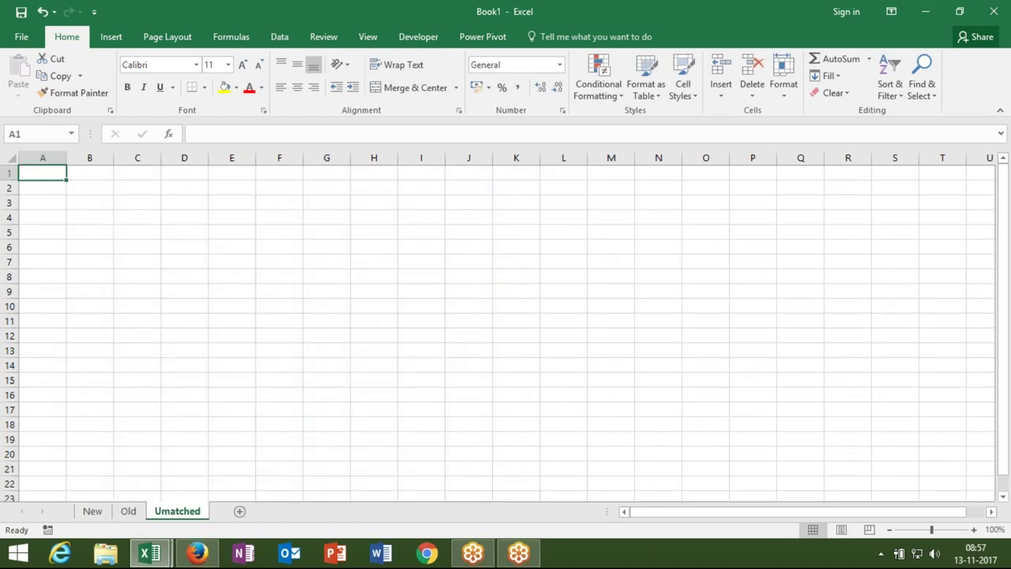
Start saving Book1 and browse for a save location
{"action": "left_click", "coordinate": [21, 14]}
{"action": "left_click", "coordinate": [241, 231]}
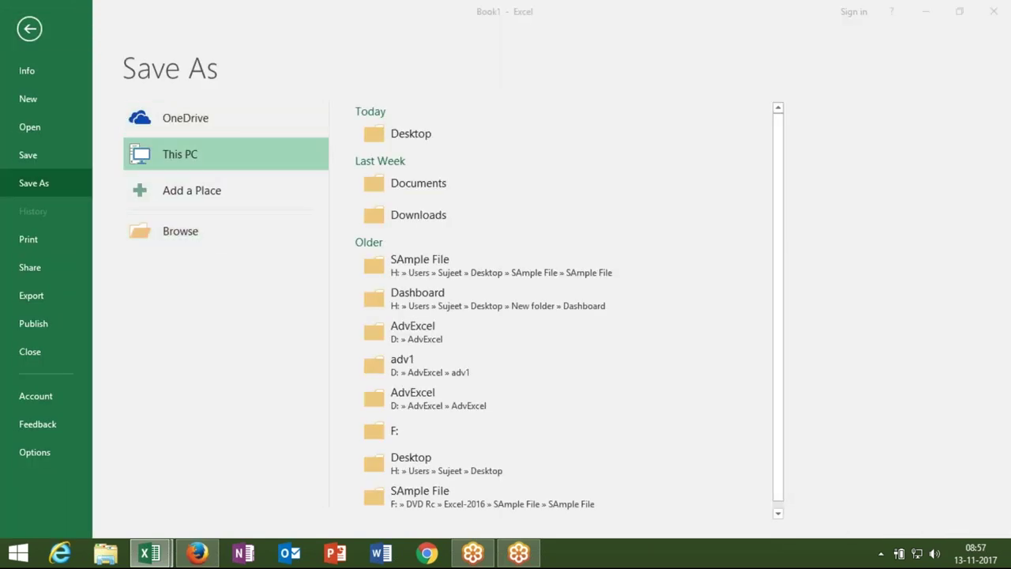
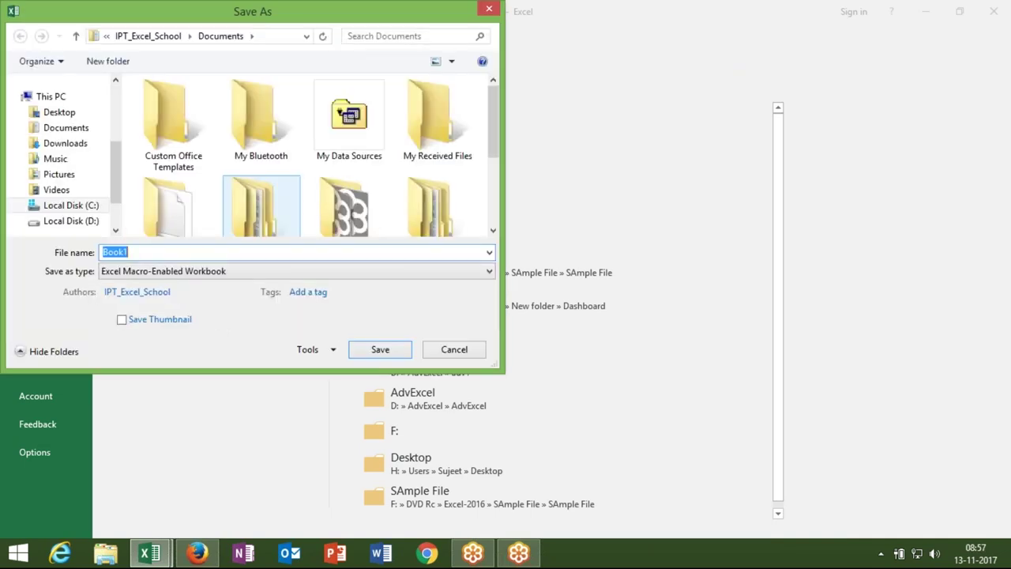
Save the workbook as 'md' in Excel Workbook format
{"action": "type", "text": "dat"}
{"action": "key", "text": "BackSpace"}
{"action": "key", "text": "BackSpace"}
{"action": "key", "text": "BackSpace"}
{"action": "type", "text": "mae"}
{"action": "key", "text": "BackSpace"}
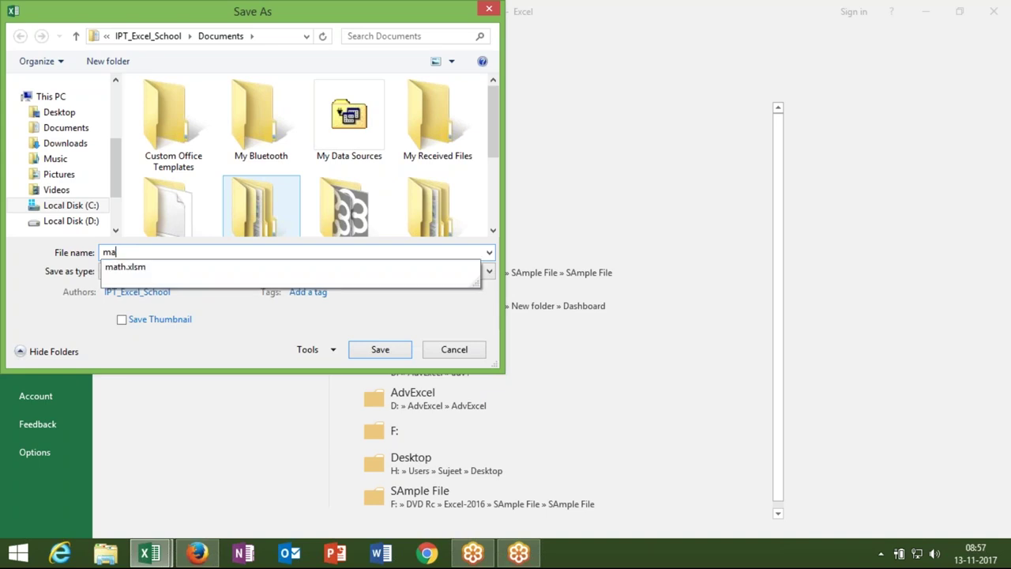
{"action": "key", "text": "Escape"}
{"action": "type", "text": "d"}
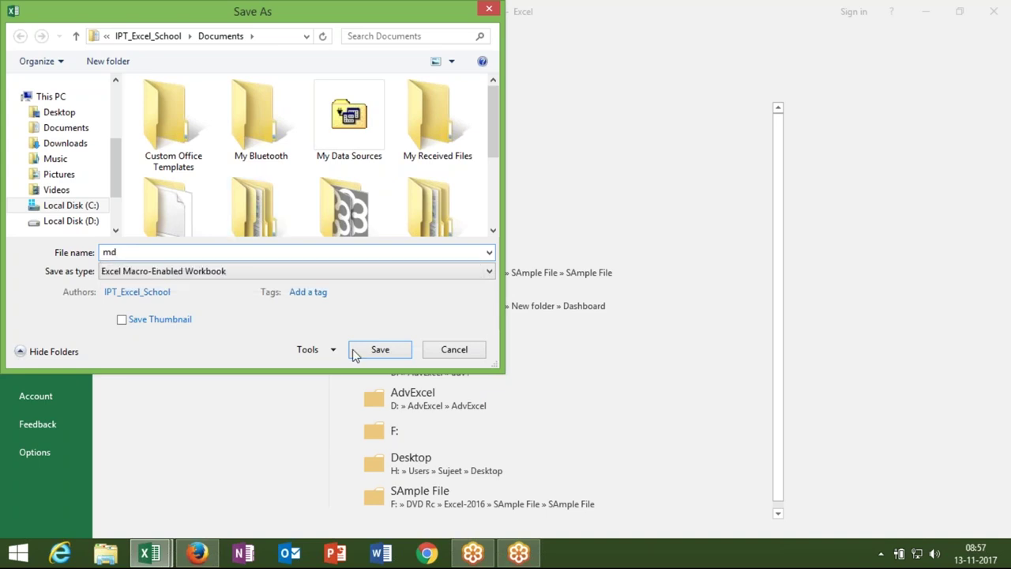
{"action": "left_click", "coordinate": [335, 274]}
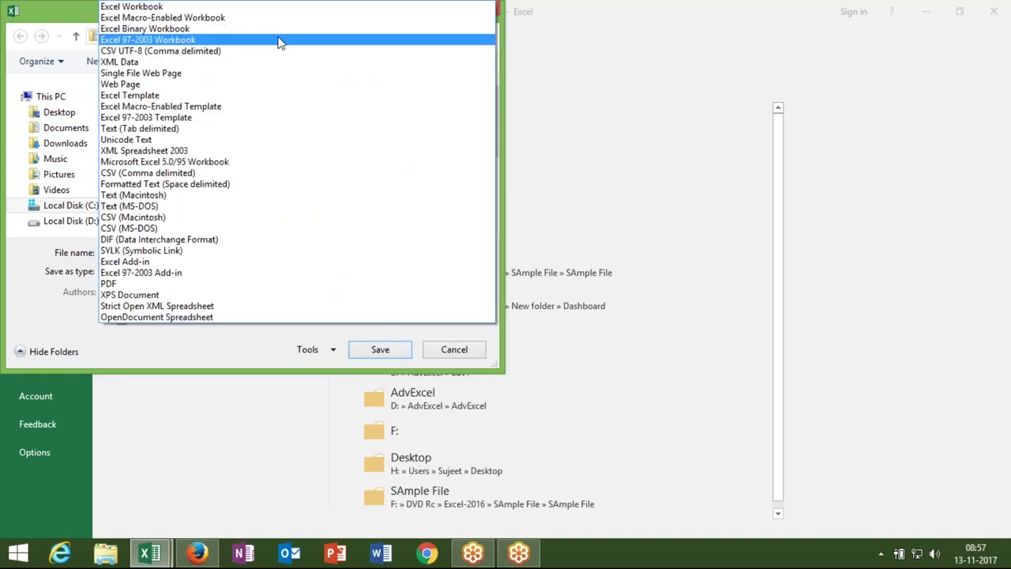
{"action": "left_click", "coordinate": [275, 7]}
{"action": "left_click", "coordinate": [365, 349]}
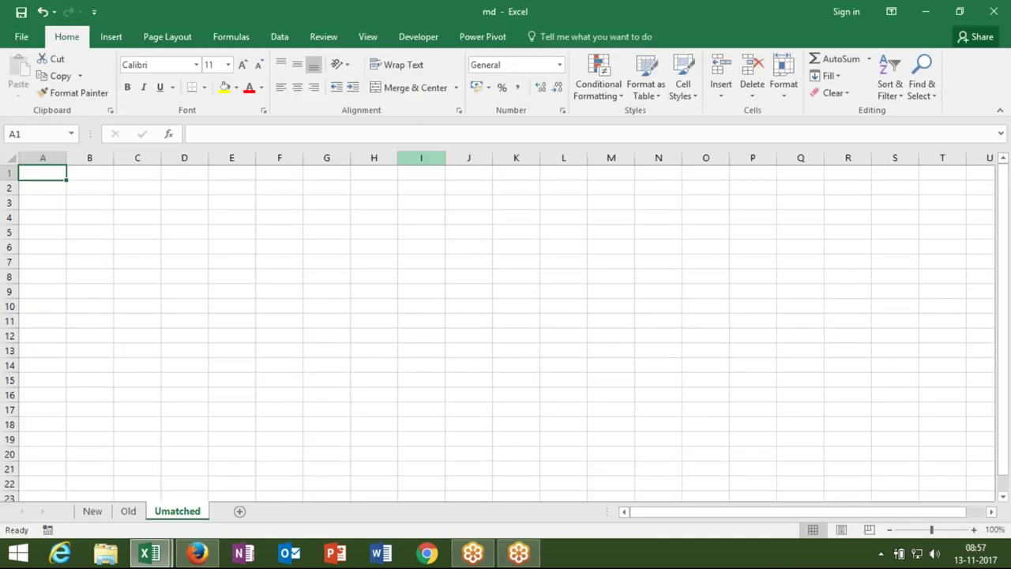
Close the md workbook and bring up the Windows Start screen
{"action": "double_click", "coordinate": [628, 8]}
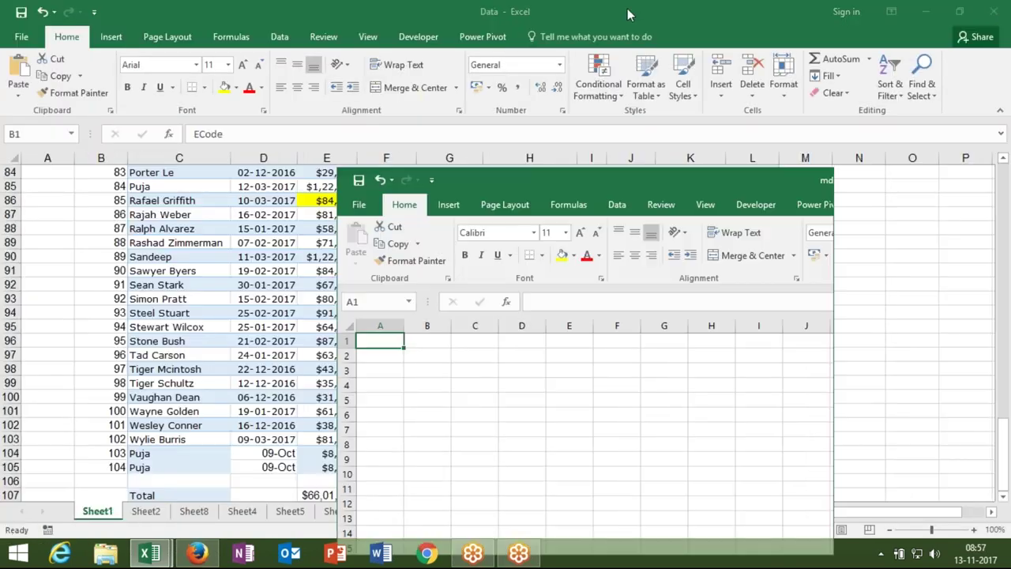
{"action": "left_click", "coordinate": [817, 179]}
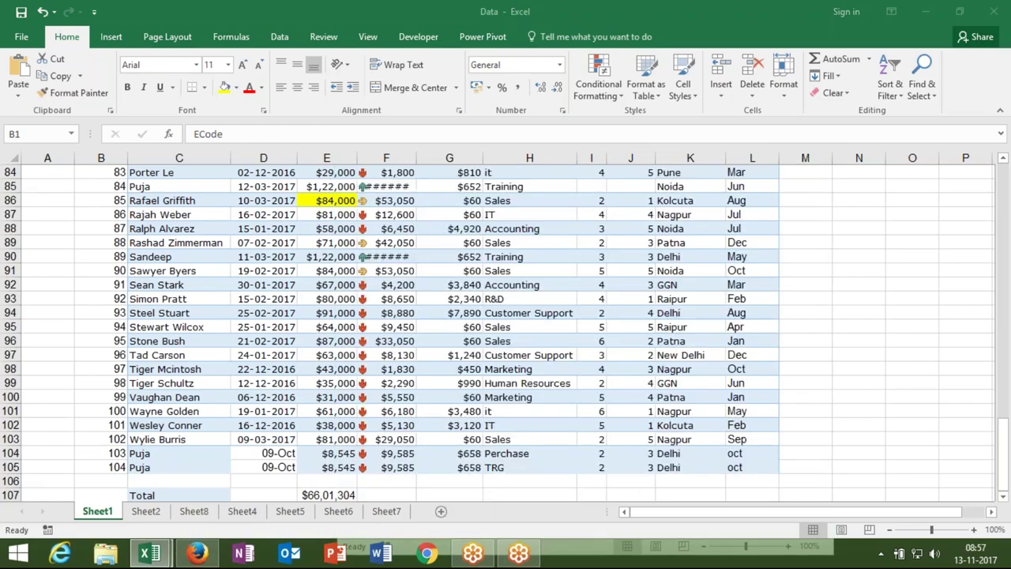
{"action": "key", "text": "ctrl+a"}
{"action": "key", "text": "super"}
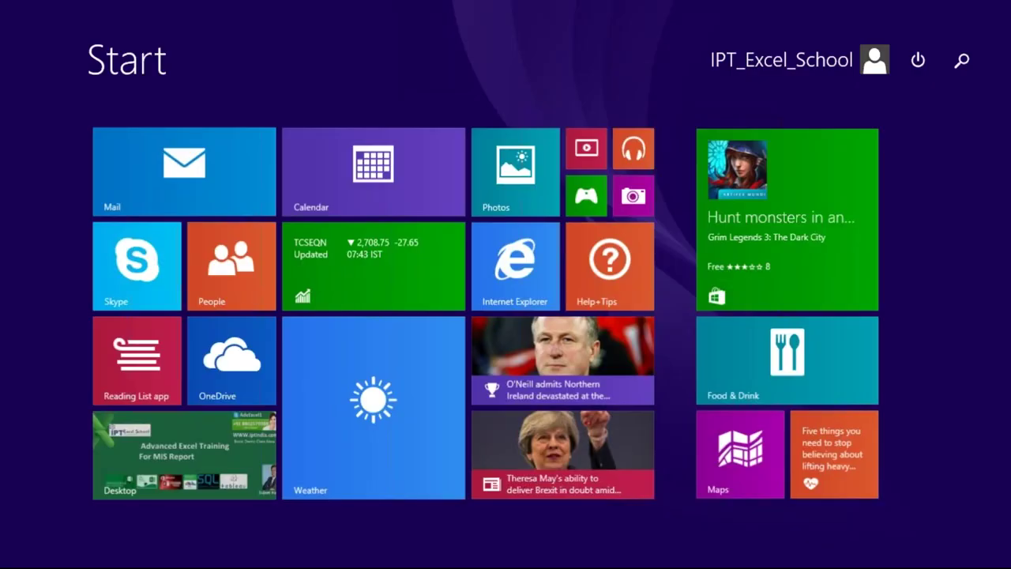
Launch Access 2016 and create the blank database Database12
{"action": "type", "text": "201"}
{"action": "left_click", "coordinate": [842, 194]}
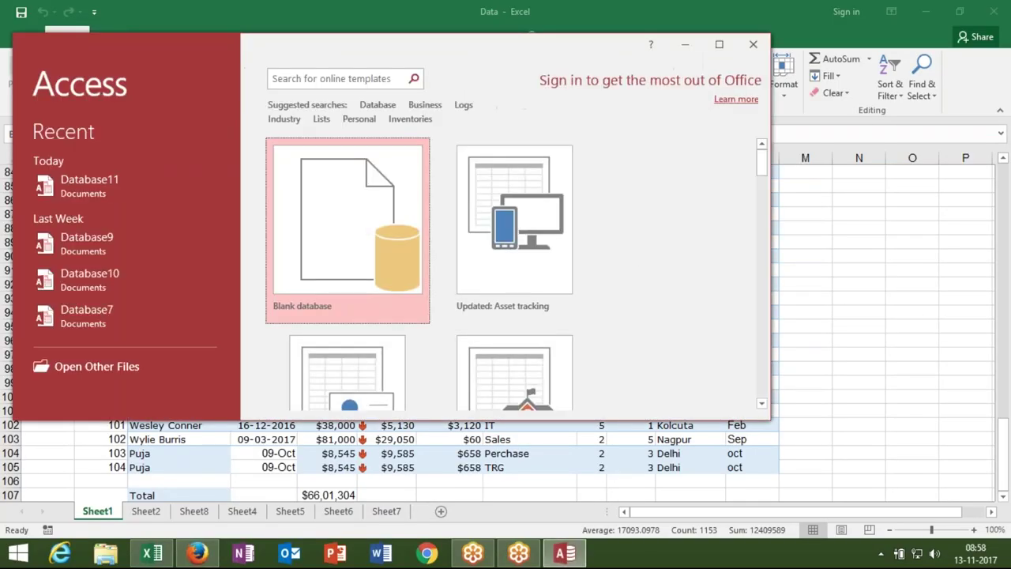
{"action": "left_click", "coordinate": [408, 253]}
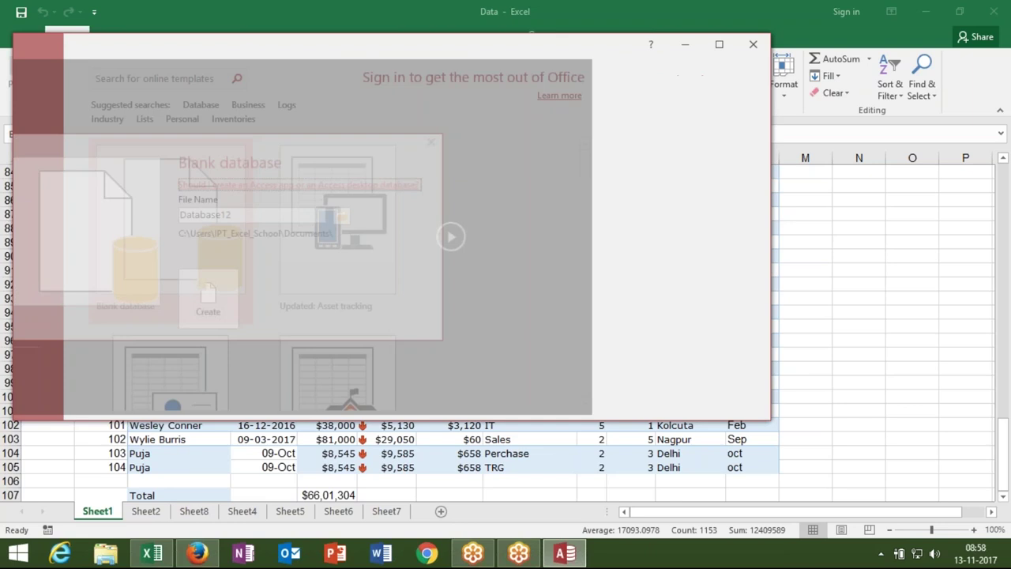
{"action": "left_click", "coordinate": [718, 46]}
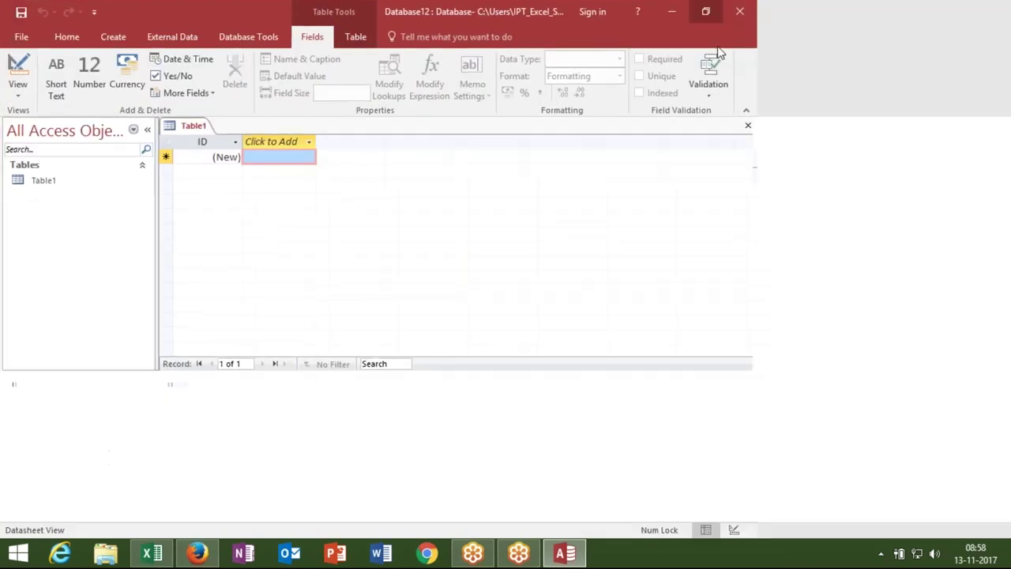
Close the default Table1 so the database has no objects
{"action": "left_click", "coordinate": [117, 184]}
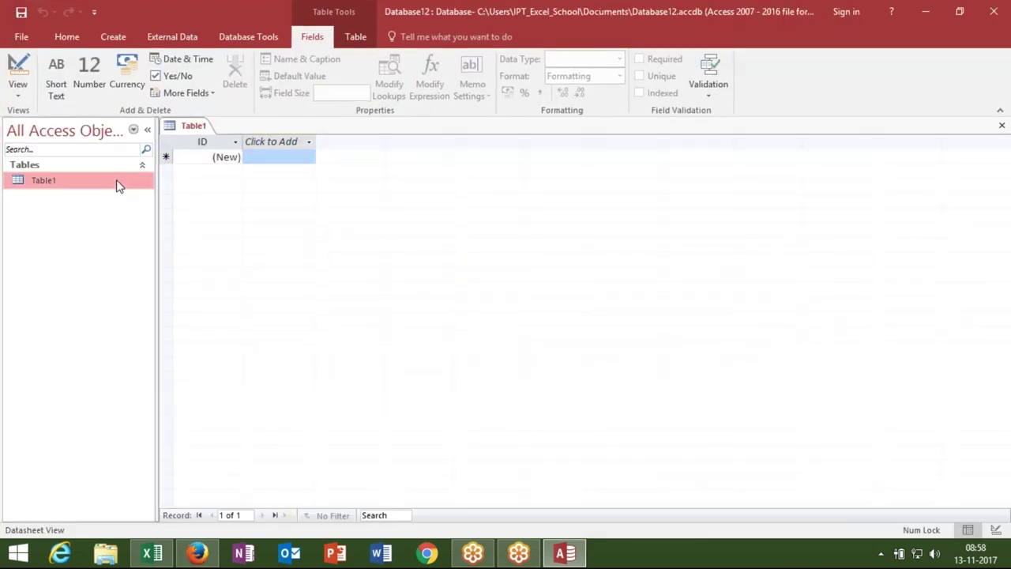
{"action": "key", "text": "Delete"}
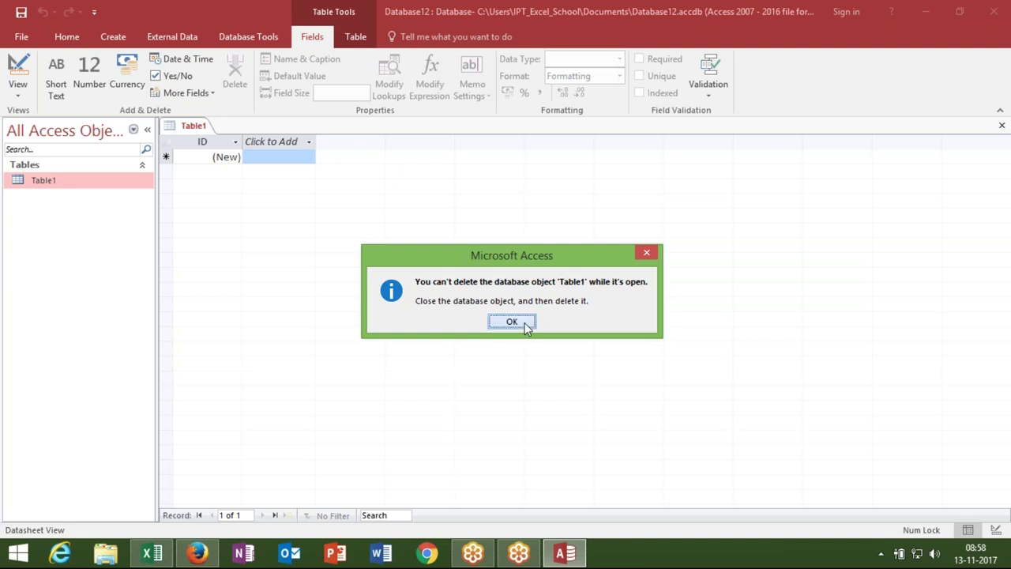
{"action": "left_click", "coordinate": [525, 324]}
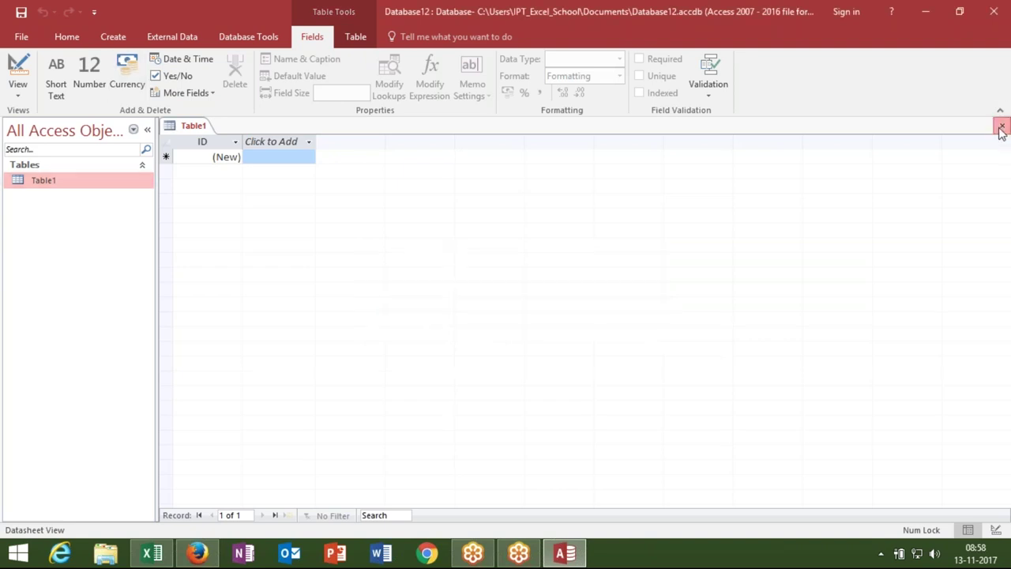
{"action": "left_click", "coordinate": [1001, 128]}
{"action": "left_click", "coordinate": [119, 36]}
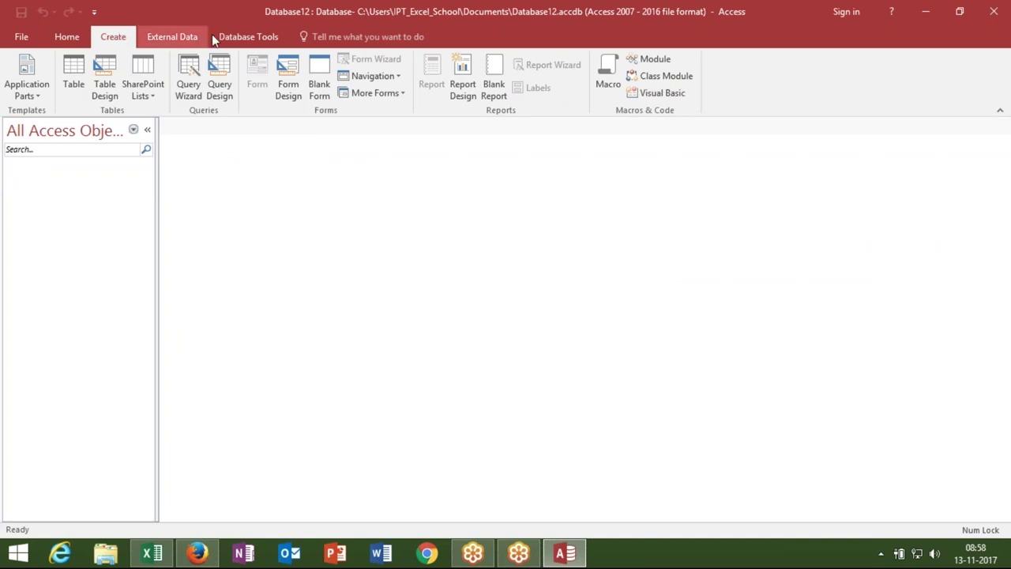
Choose an Excel spreadsheet as the new data source, set to link rather than import
{"action": "left_click", "coordinate": [156, 36]}
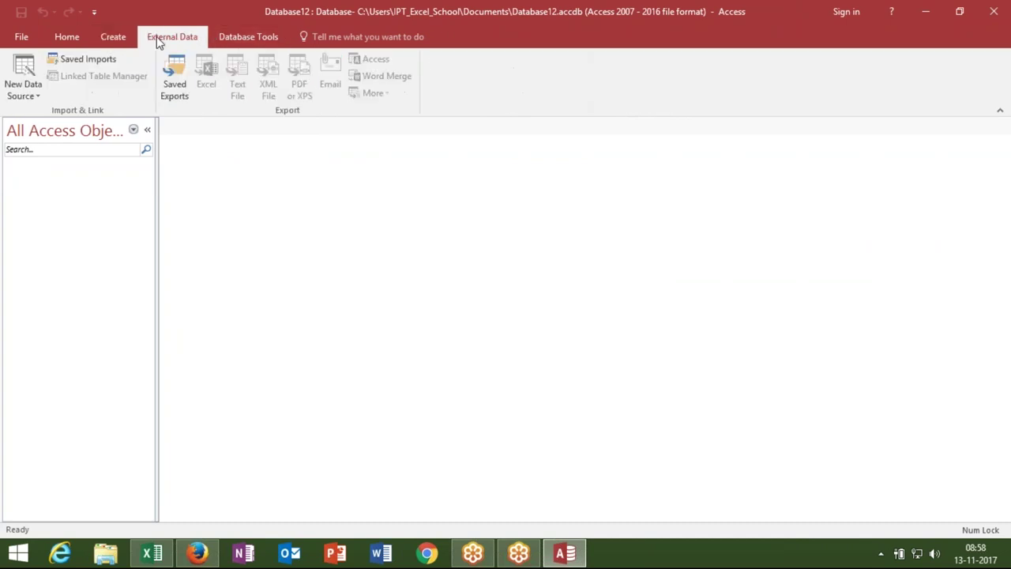
{"action": "left_click", "coordinate": [38, 103]}
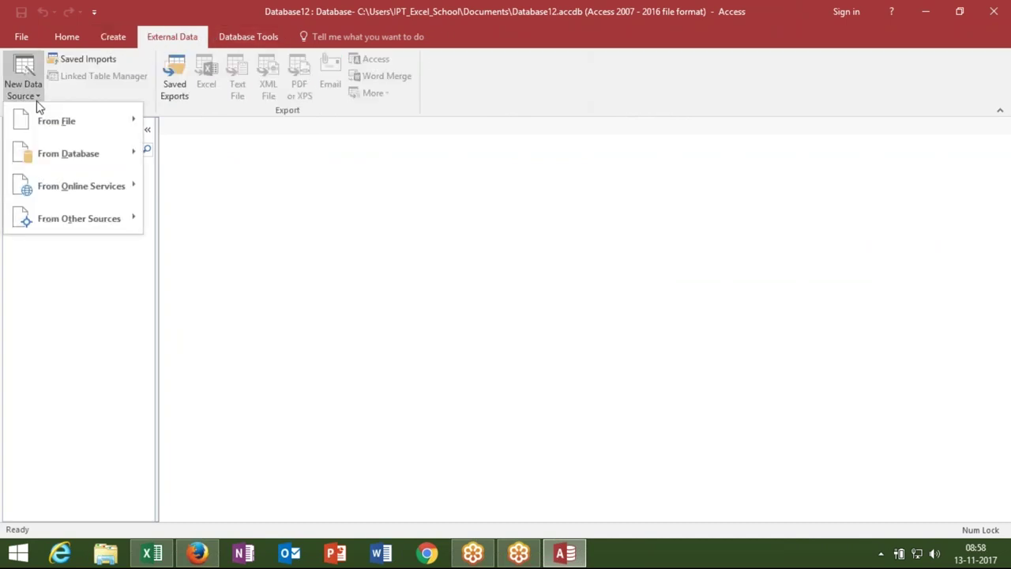
{"action": "mouse_move", "coordinate": [39, 115]}
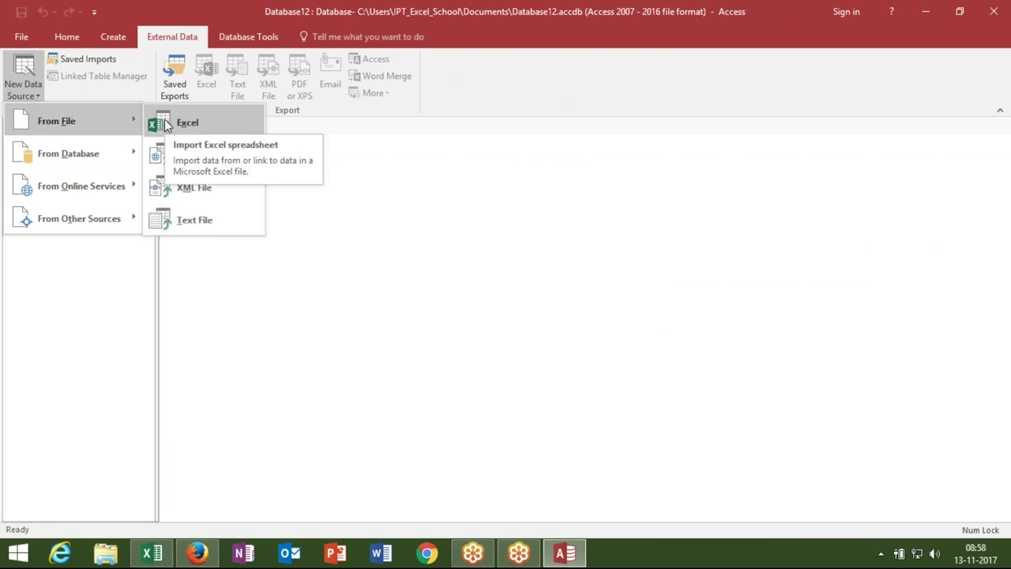
{"action": "left_click", "coordinate": [345, 227]}
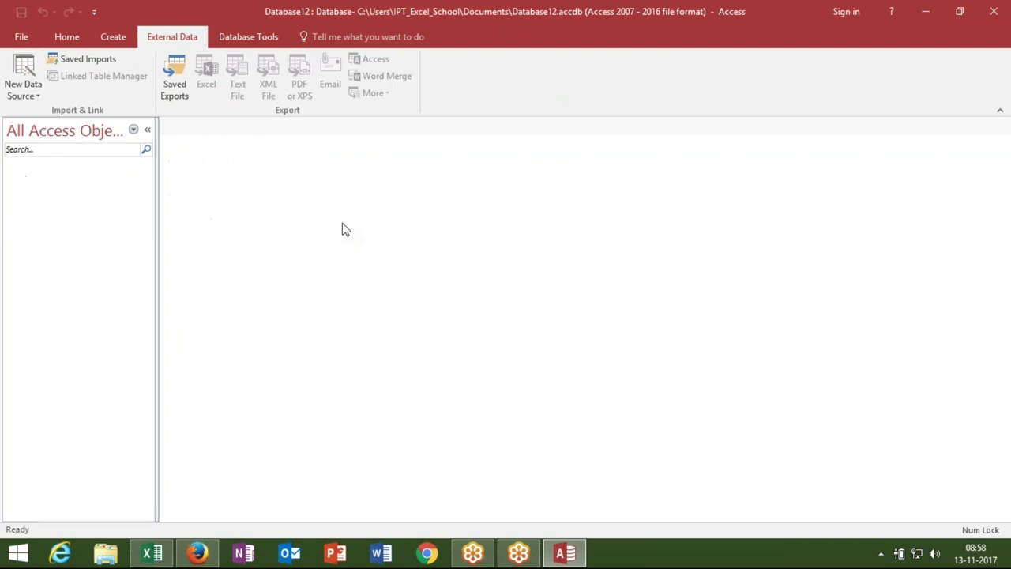
{"action": "left_click", "coordinate": [20, 89]}
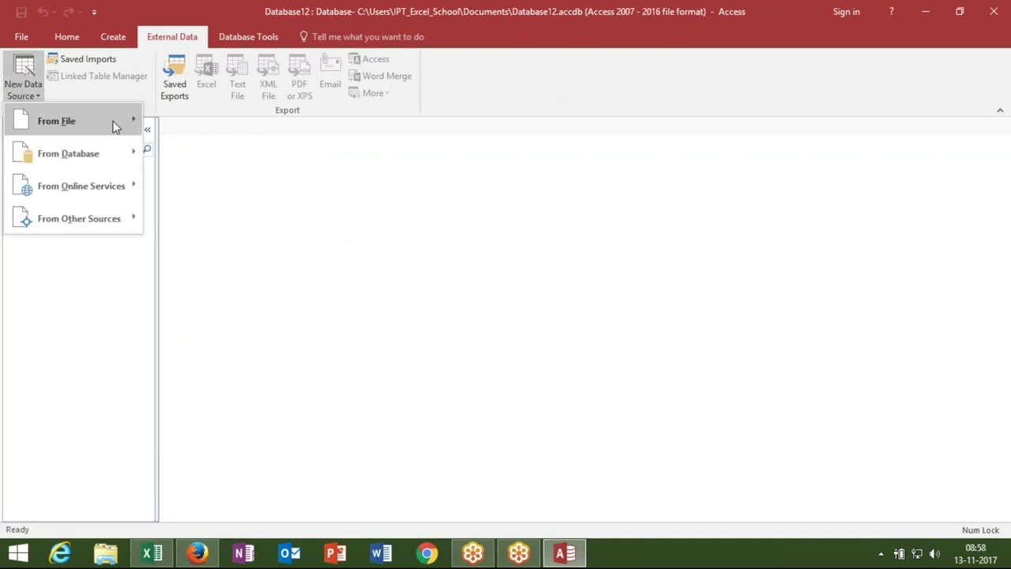
{"action": "mouse_move", "coordinate": [119, 122]}
{"action": "left_click", "coordinate": [166, 127]}
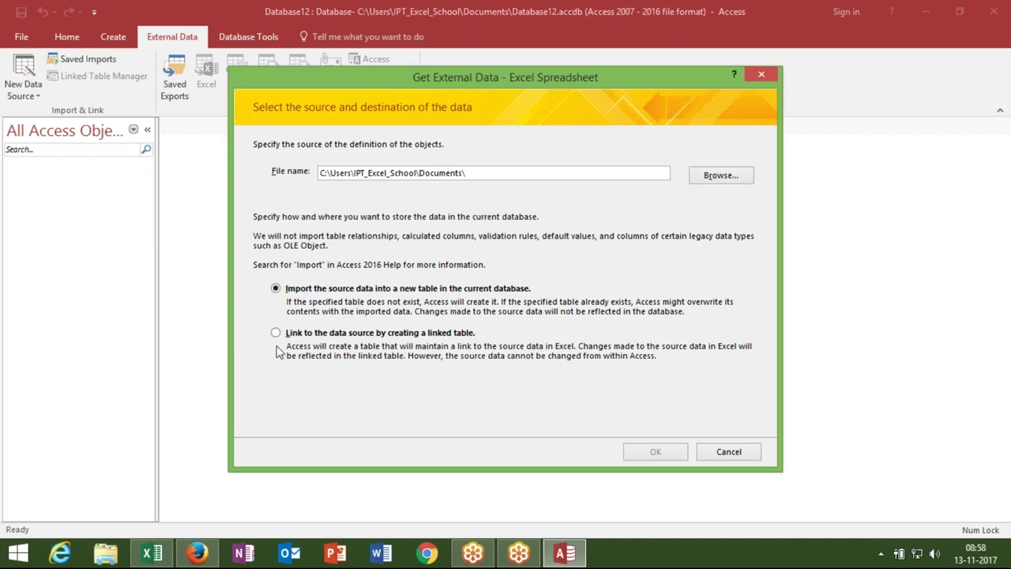
{"action": "left_click", "coordinate": [275, 333]}
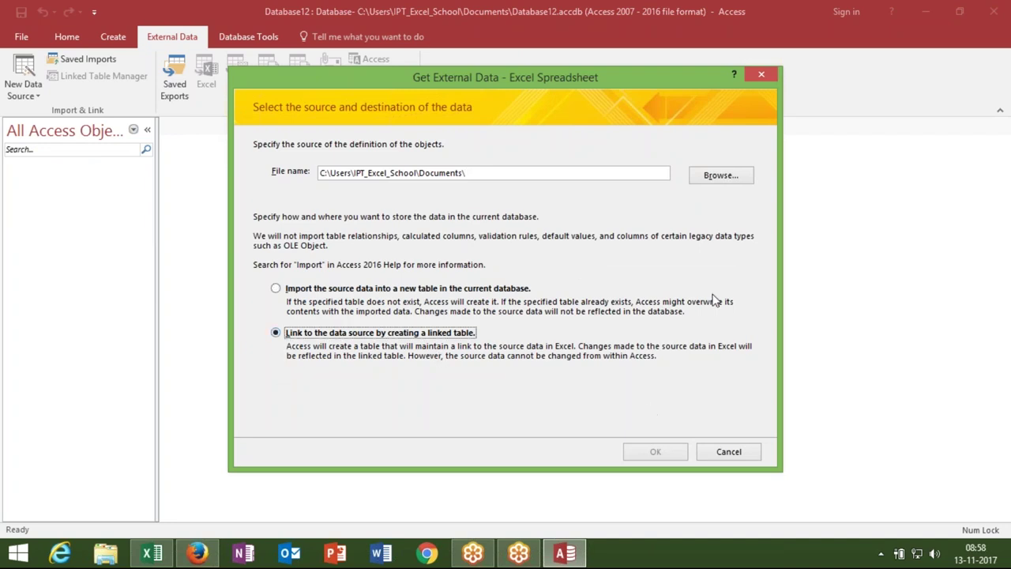
Browse to Documents and pick md.xlsx as the source workbook
{"action": "left_click", "coordinate": [717, 179]}
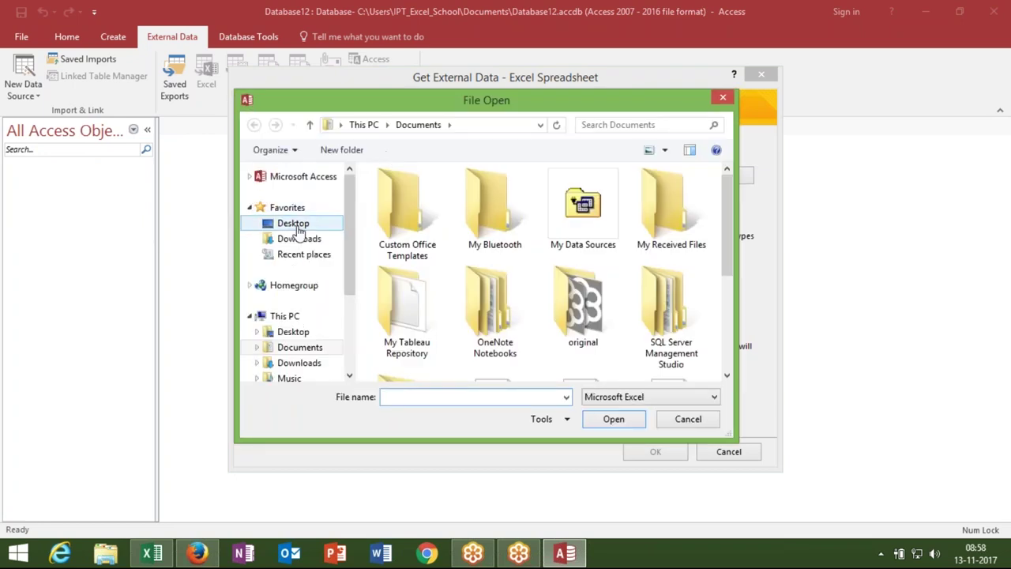
{"action": "left_click", "coordinate": [295, 226]}
{"action": "left_click_drag", "start_coordinate": [727, 212], "coordinate": [733, 372]}
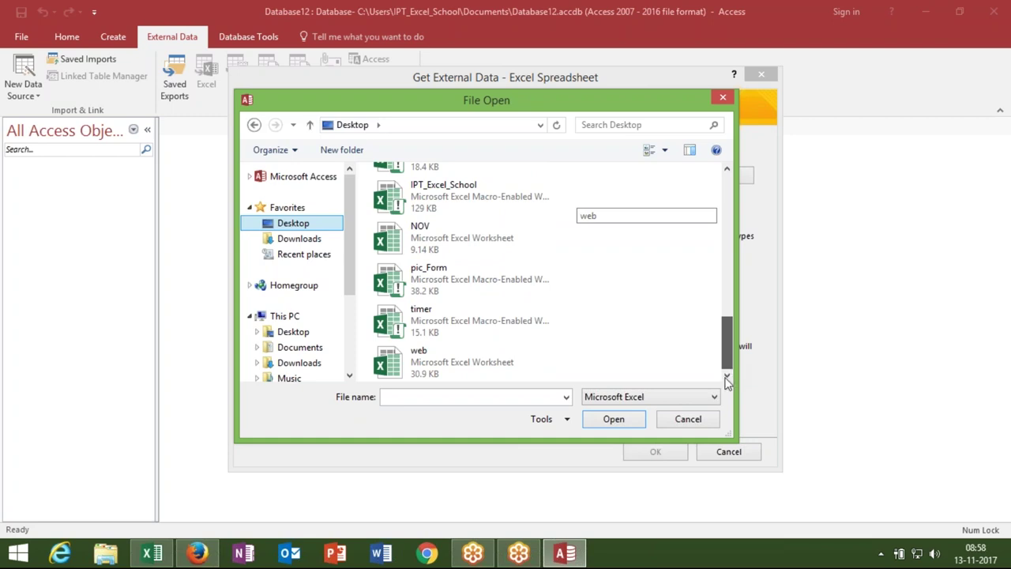
{"action": "left_click_drag", "start_coordinate": [727, 353], "coordinate": [724, 315]}
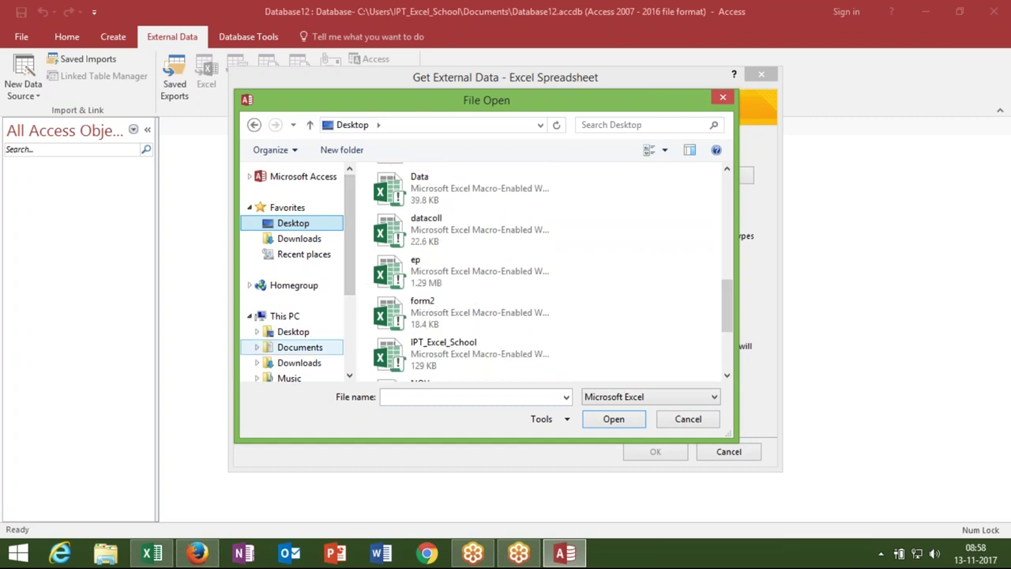
{"action": "left_click", "coordinate": [301, 347]}
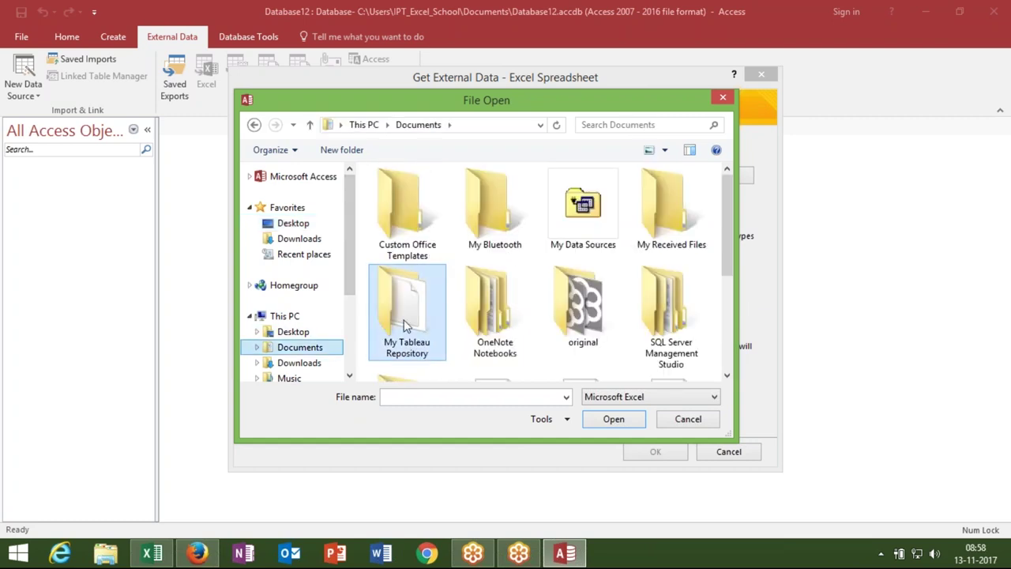
{"action": "left_click", "coordinate": [405, 325]}
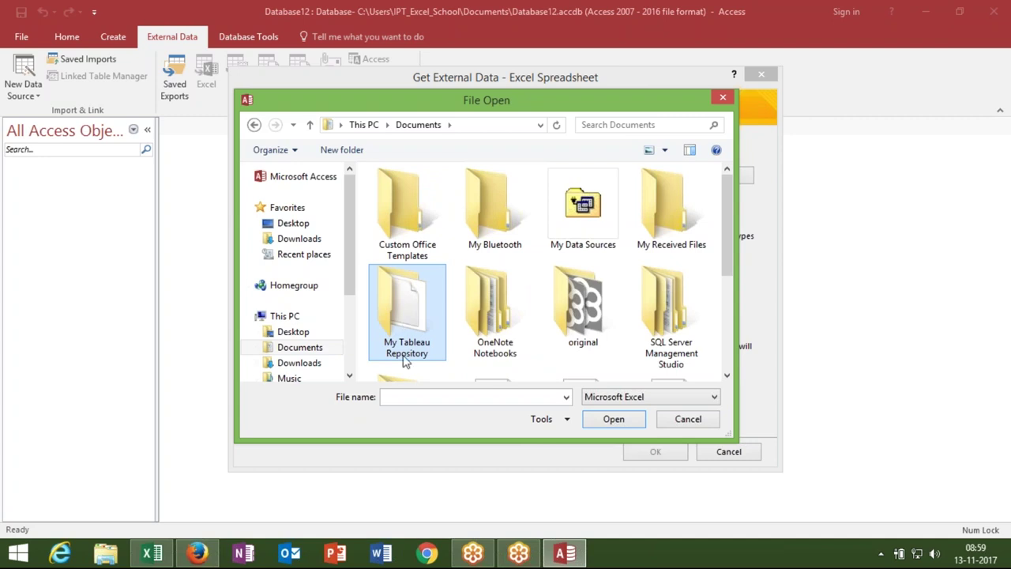
{"action": "left_click", "coordinate": [396, 402]}
{"action": "type", "text": "md"}
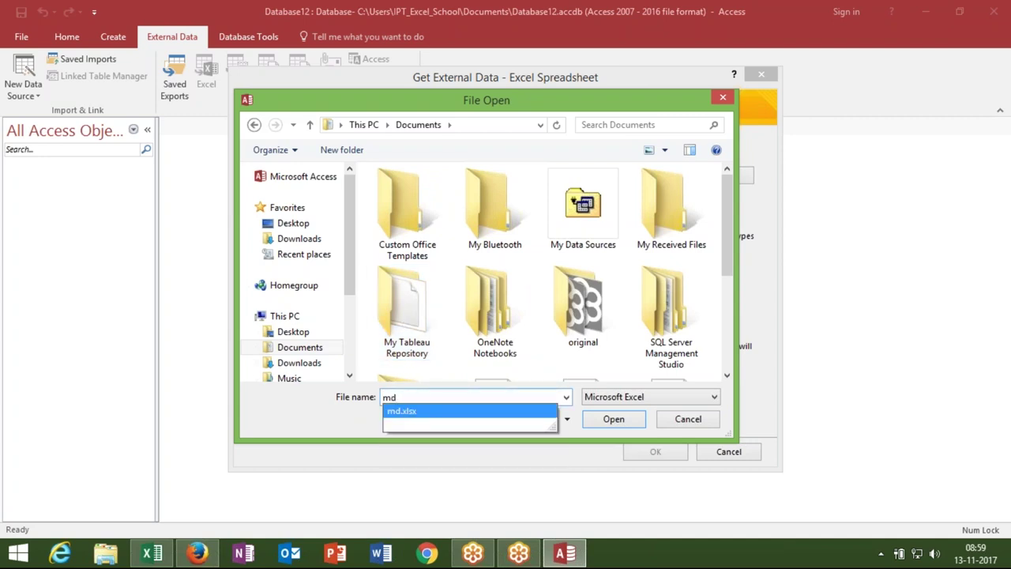
{"action": "left_click", "coordinate": [407, 414]}
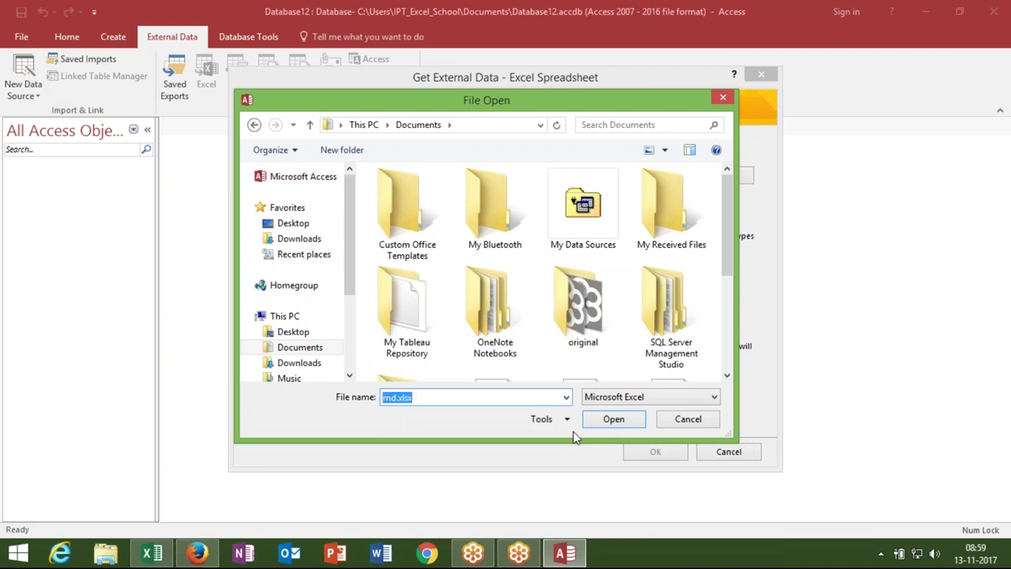
{"action": "left_click", "coordinate": [620, 425]}
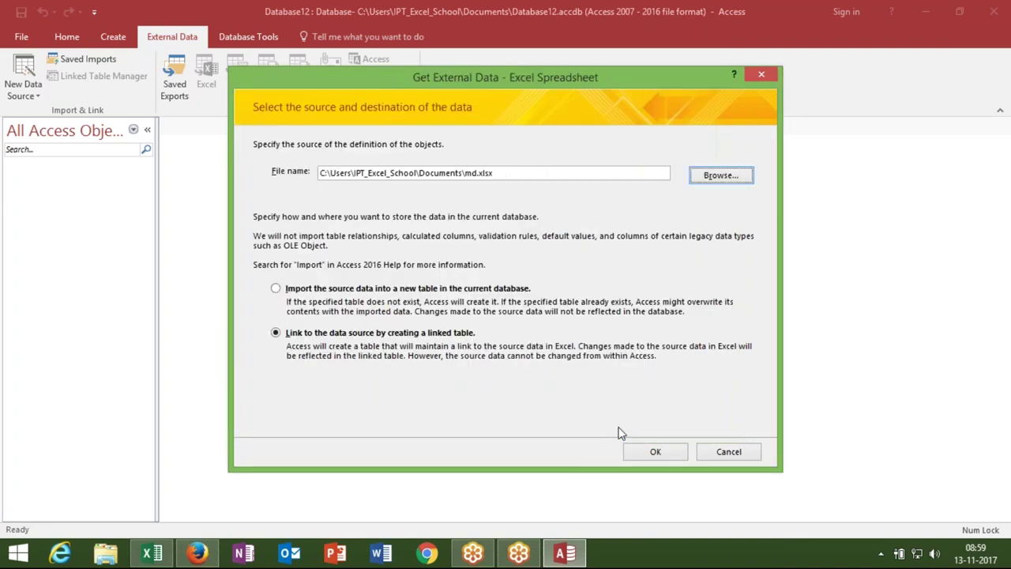
Link the New worksheet of md.xlsx as table New, with first row as column headings
{"action": "left_click", "coordinate": [646, 457]}
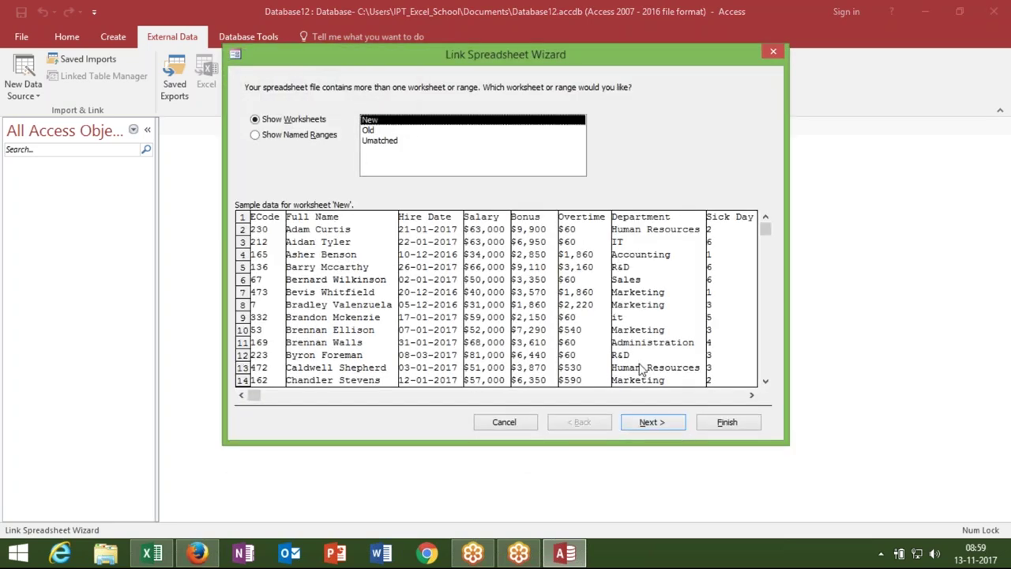
{"action": "left_click", "coordinate": [670, 424]}
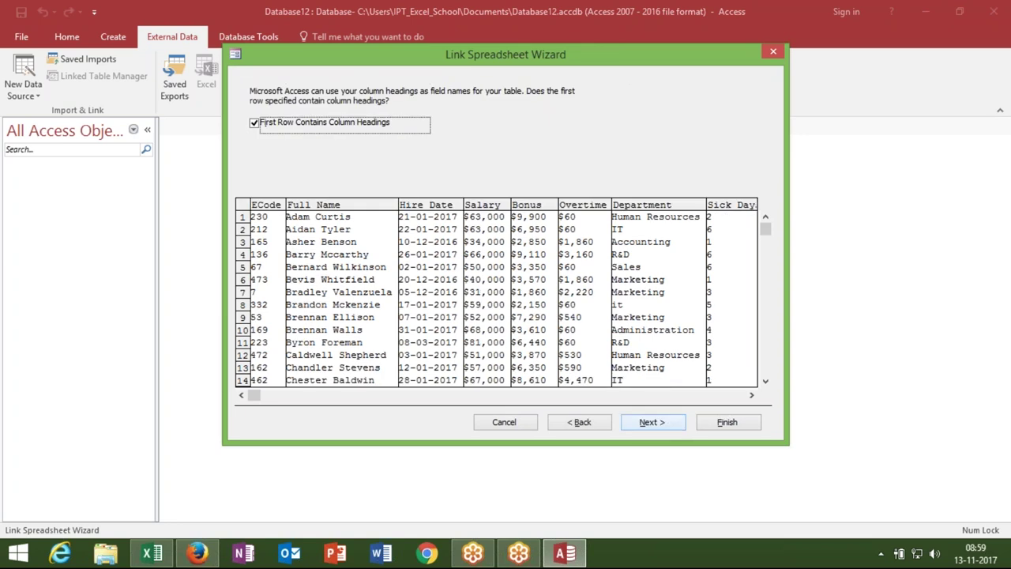
{"action": "left_click", "coordinate": [670, 424]}
{"action": "left_click", "coordinate": [718, 424]}
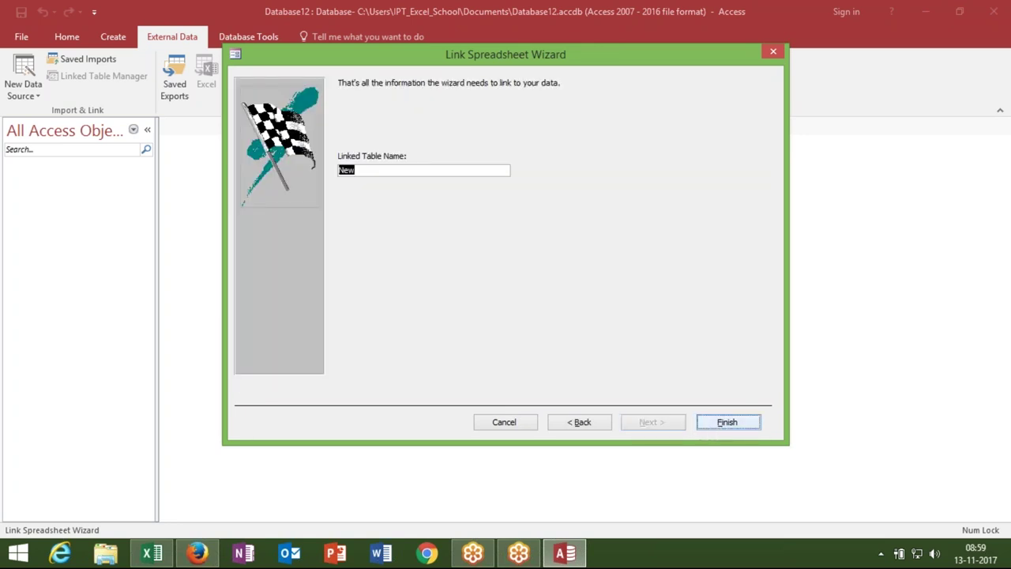
{"action": "left_click", "coordinate": [509, 317]}
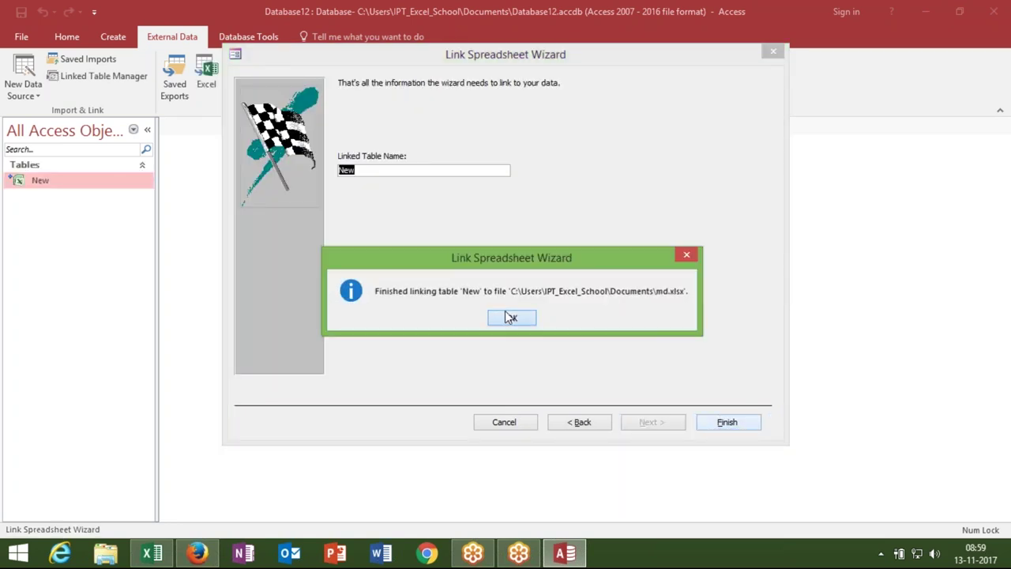
{"action": "left_click", "coordinate": [109, 39]}
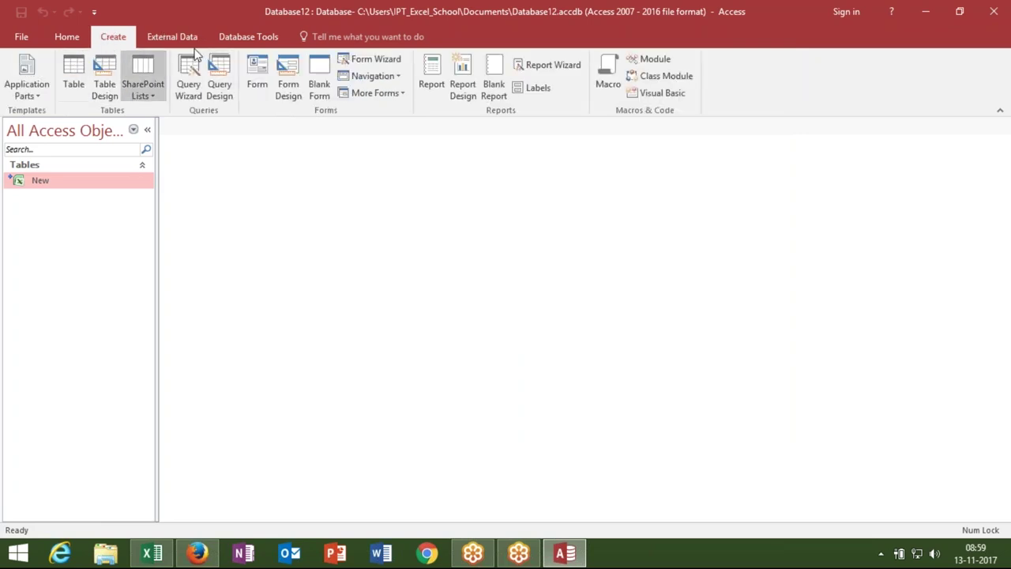
Start another linked Excel data source using md.xlsx from Documents
{"action": "left_click", "coordinate": [174, 41]}
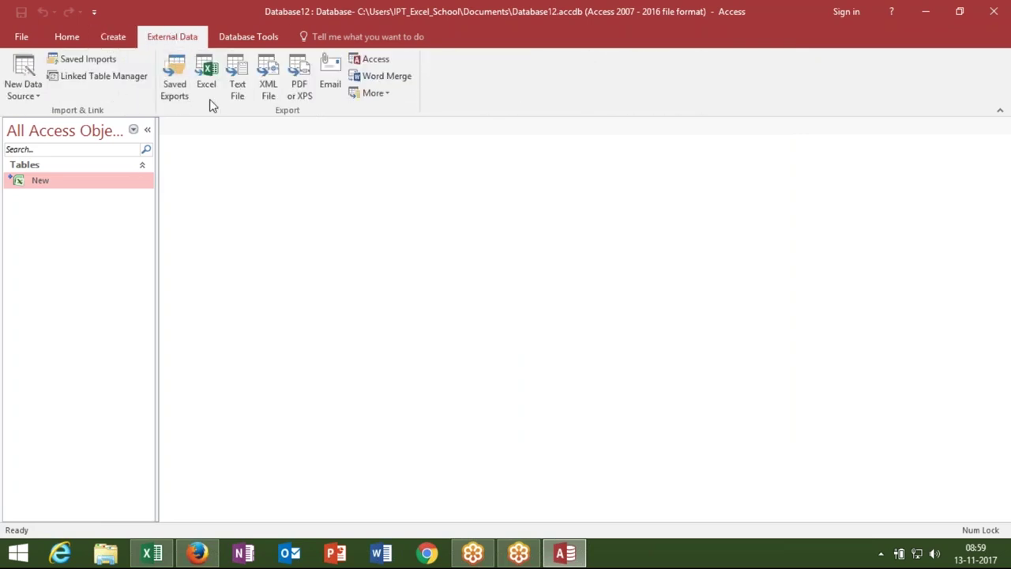
{"action": "left_click", "coordinate": [36, 97]}
{"action": "mouse_move", "coordinate": [93, 125]}
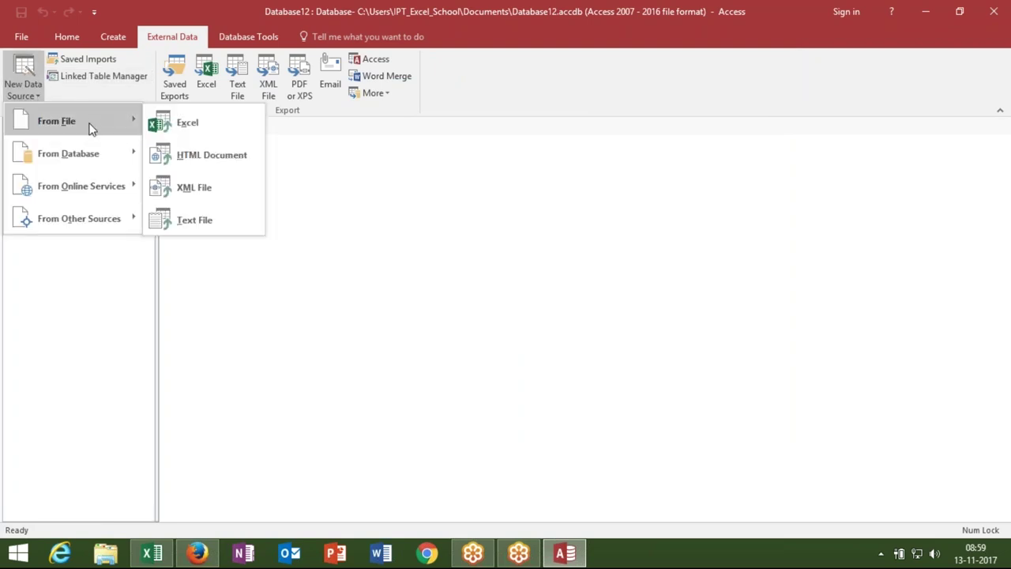
{"action": "left_click", "coordinate": [177, 135]}
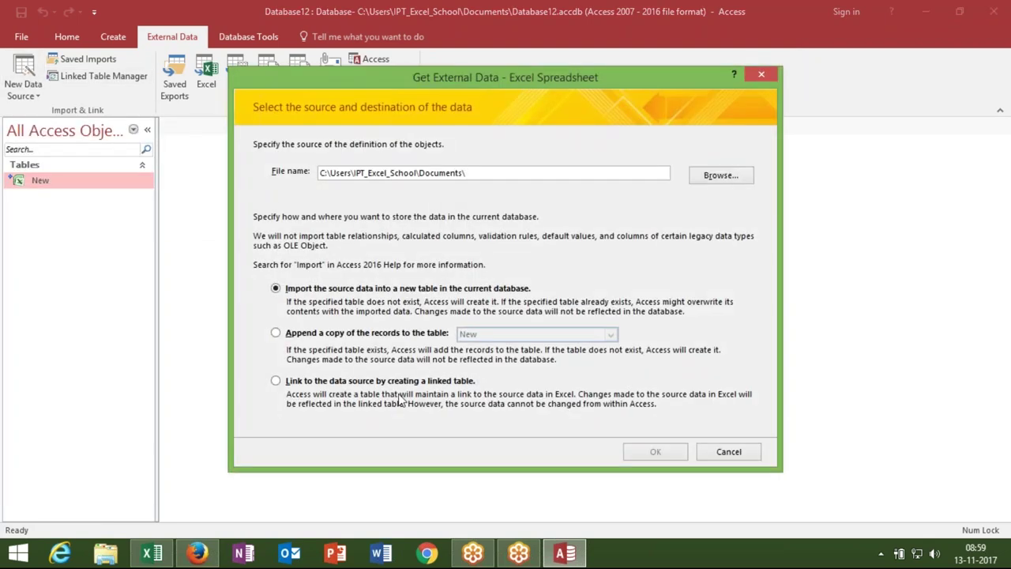
{"action": "left_click", "coordinate": [280, 382]}
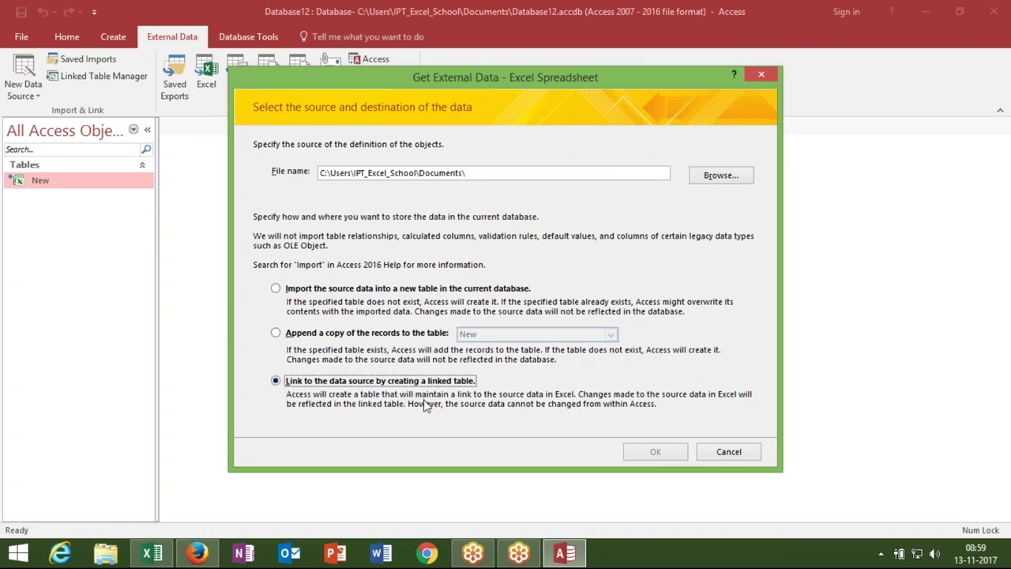
{"action": "left_click", "coordinate": [721, 175]}
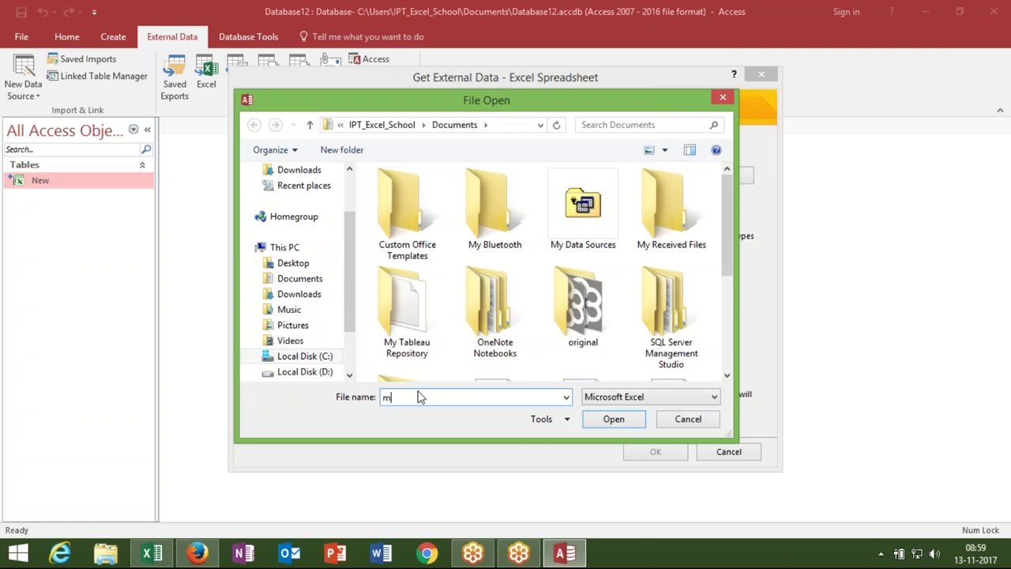
{"action": "type", "text": "d"}
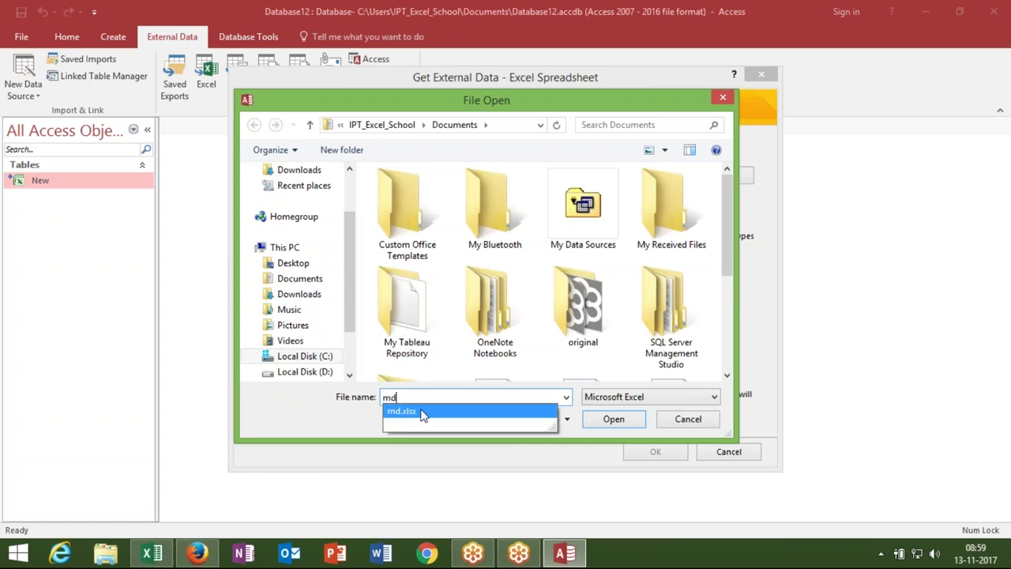
{"action": "left_click", "coordinate": [423, 416]}
{"action": "left_click", "coordinate": [608, 420]}
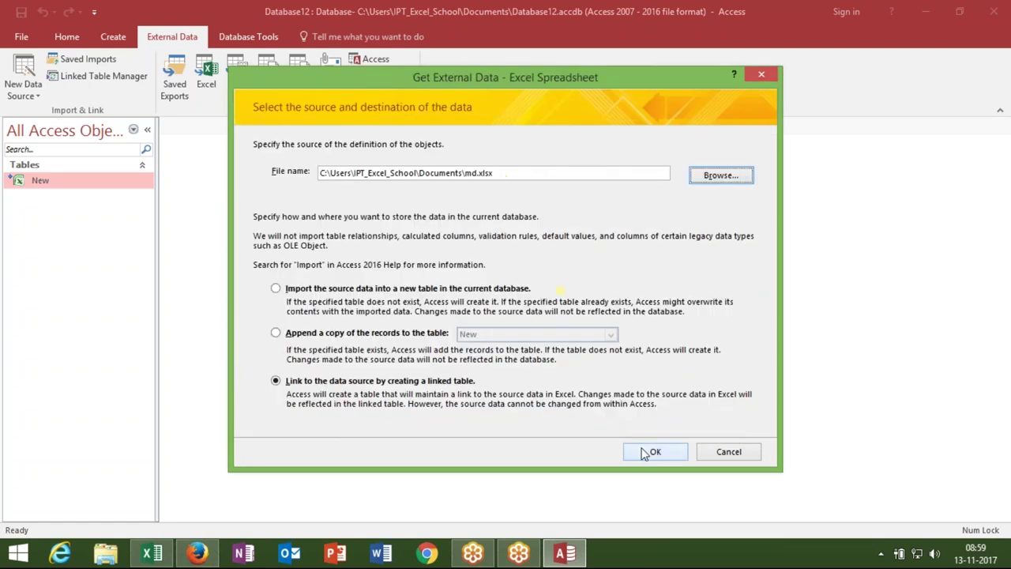
Link the Old worksheet as a table named Old
{"action": "left_click", "coordinate": [647, 453]}
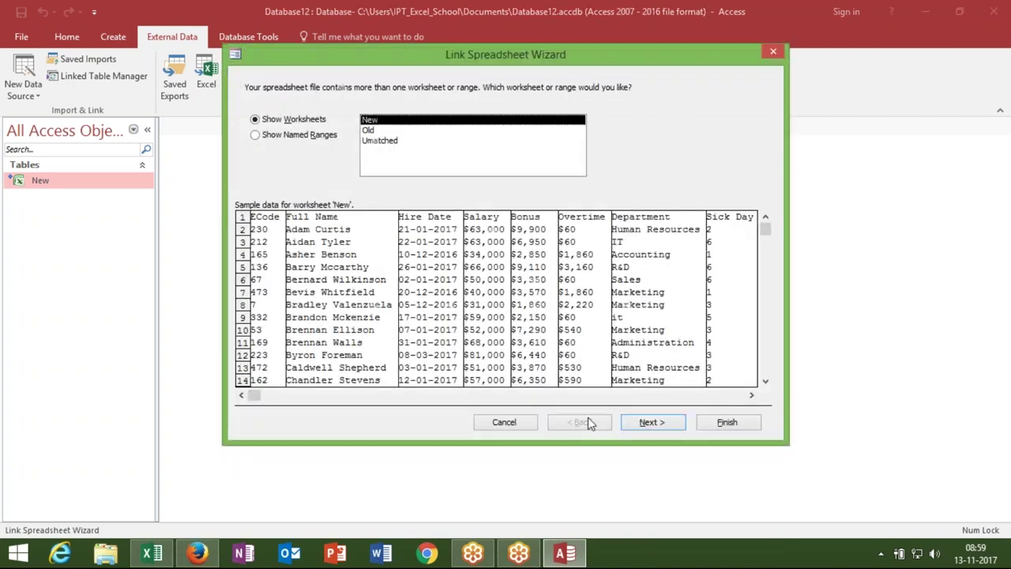
{"action": "left_click", "coordinate": [369, 131]}
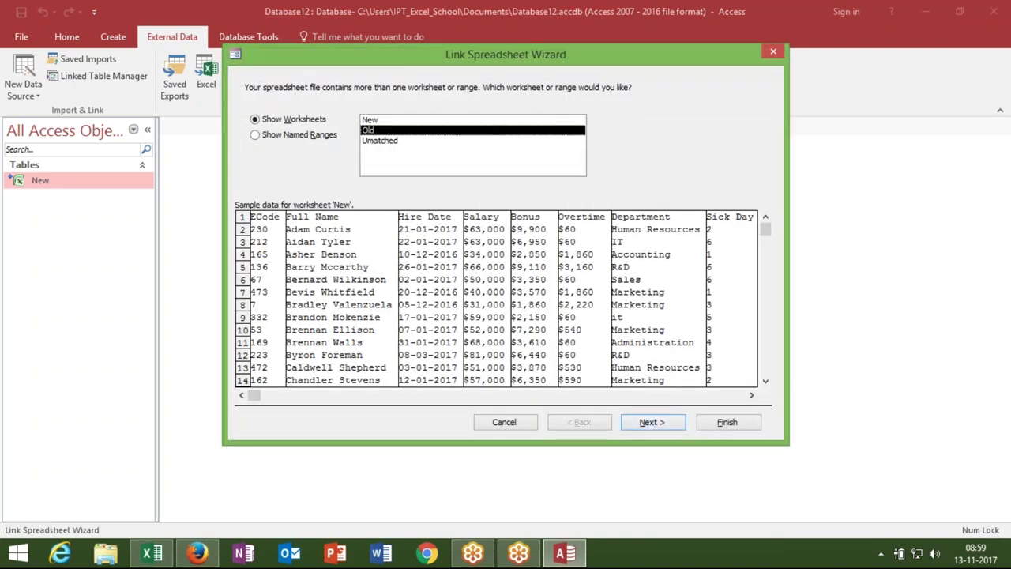
{"action": "left_click", "coordinate": [648, 422]}
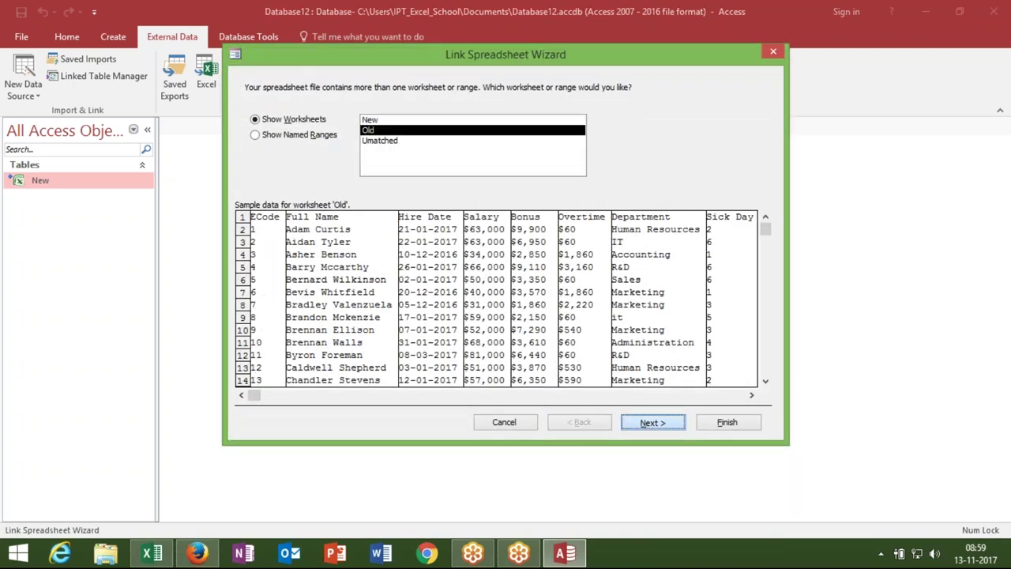
{"action": "left_click", "coordinate": [722, 424]}
{"action": "left_click", "coordinate": [512, 318]}
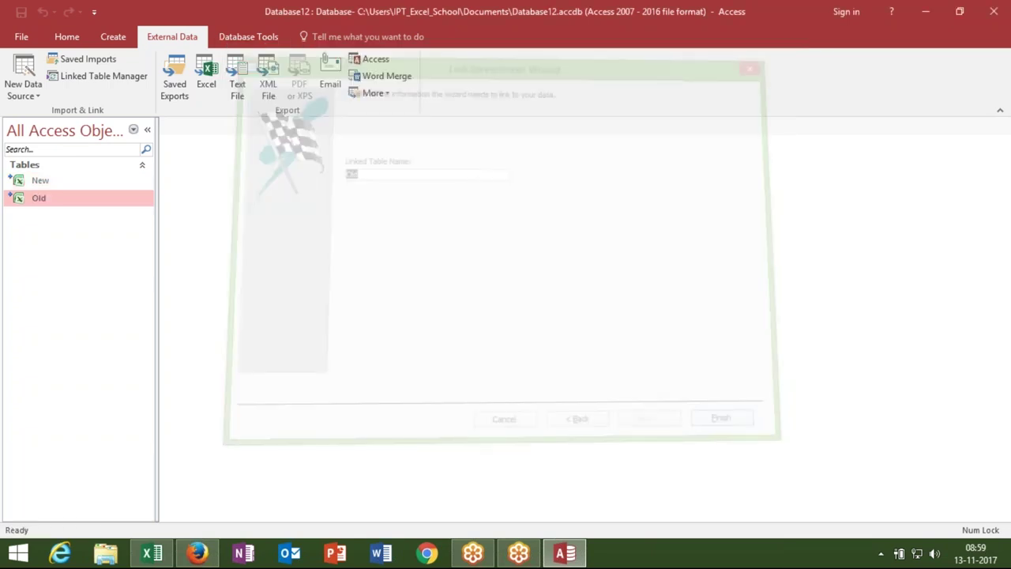
Build 'New Without Matching Old' with the Unmatched wizard: New vs Old on ECode, all fields
{"action": "left_click", "coordinate": [109, 40]}
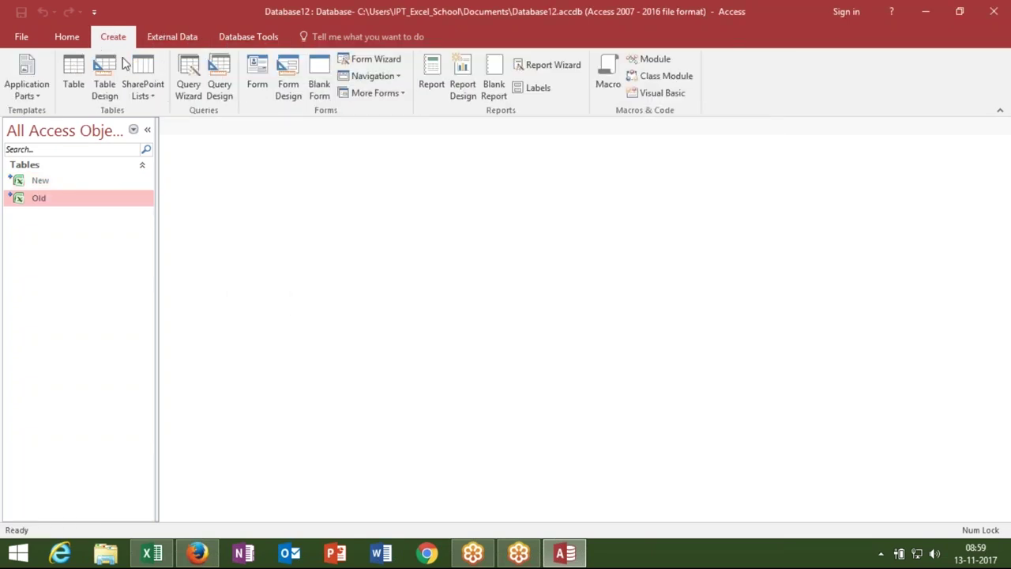
{"action": "left_click", "coordinate": [190, 100]}
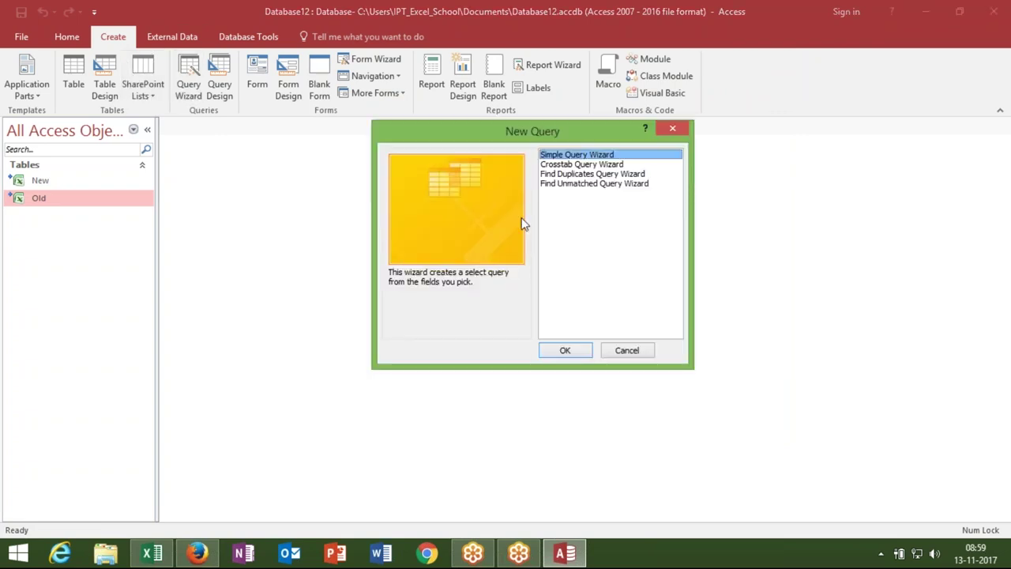
{"action": "left_click", "coordinate": [573, 185]}
{"action": "left_click", "coordinate": [572, 352]}
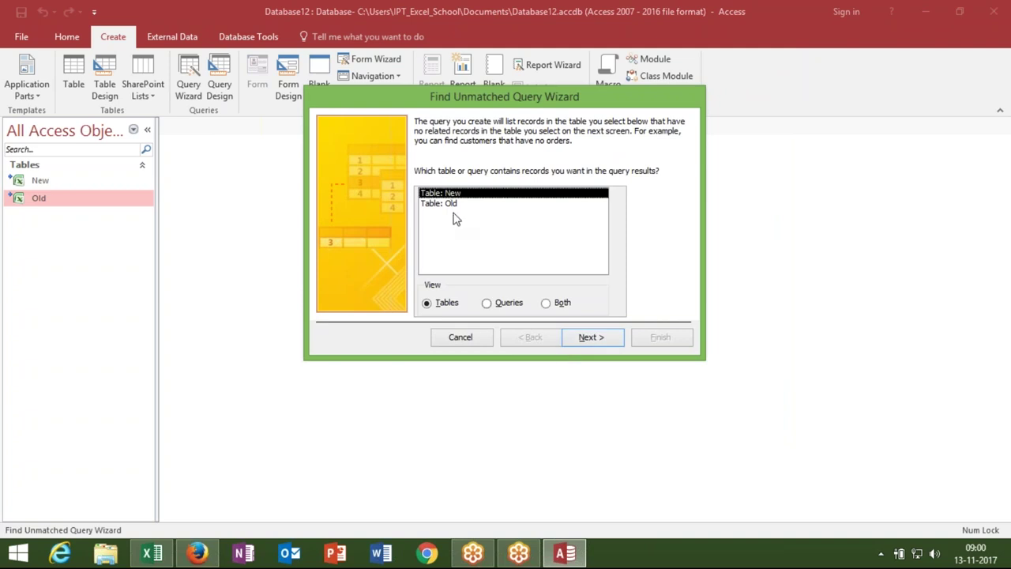
{"action": "left_click", "coordinate": [590, 341]}
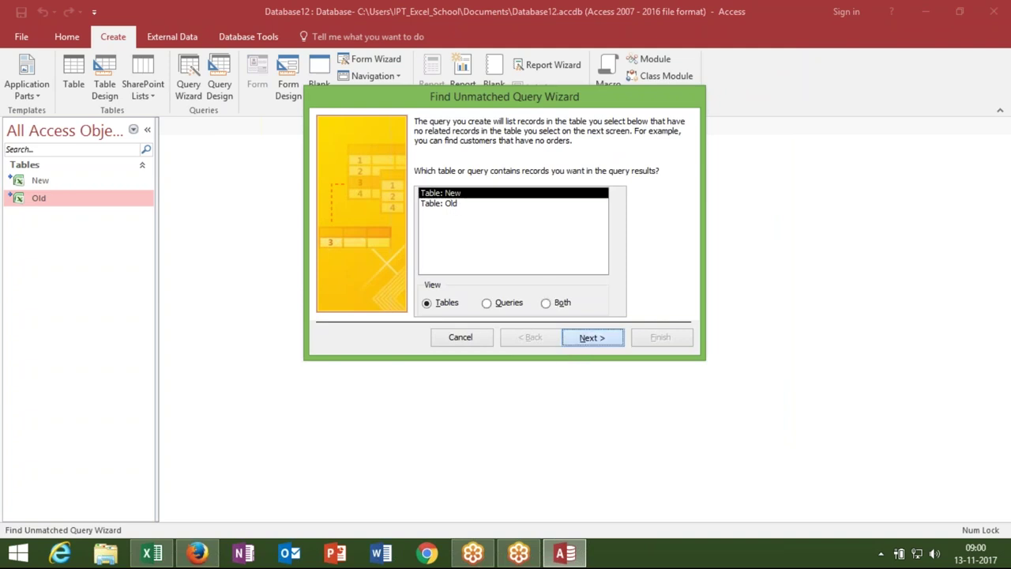
{"action": "left_click", "coordinate": [589, 337]}
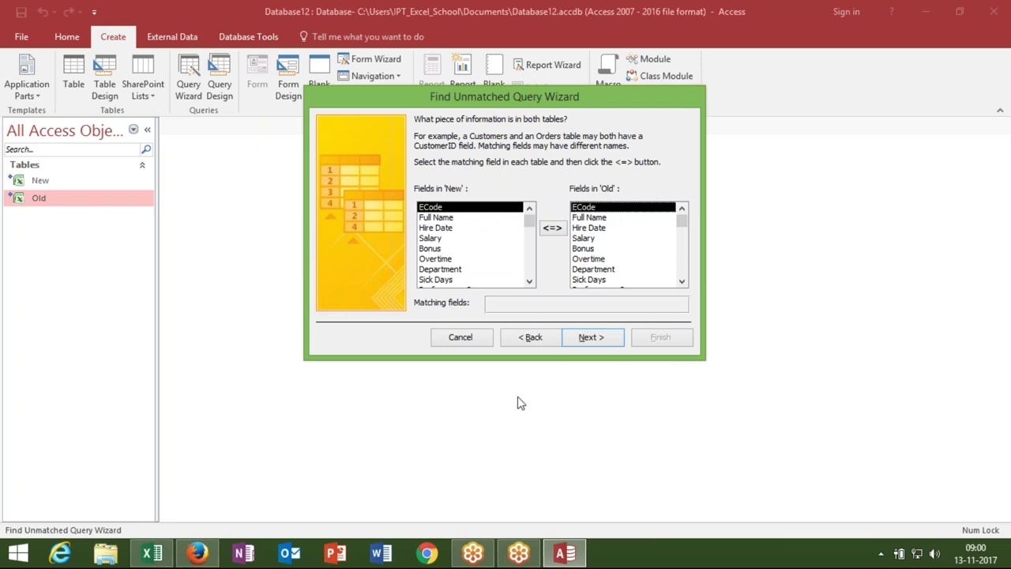
{"action": "left_click", "coordinate": [581, 338]}
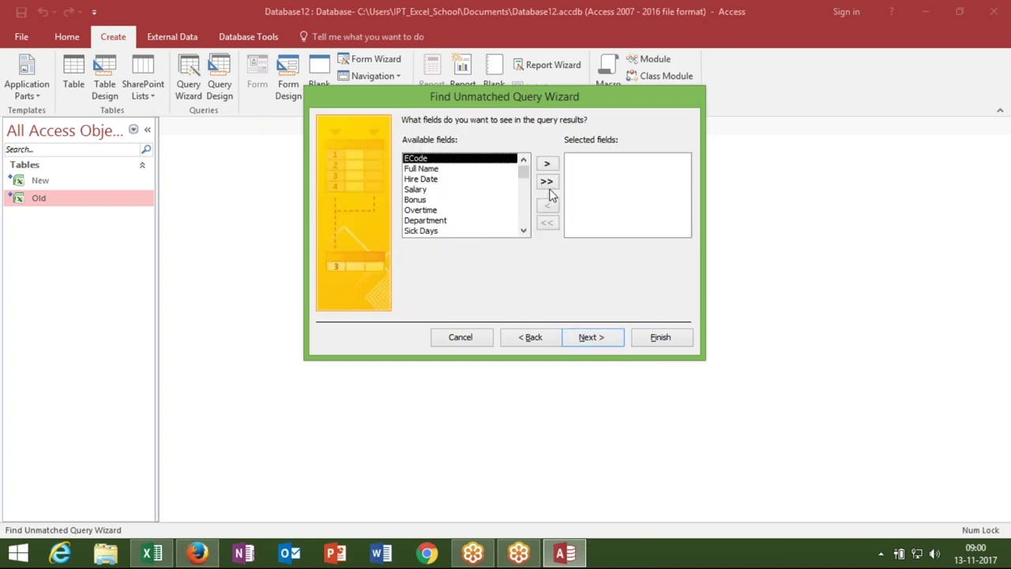
{"action": "left_click", "coordinate": [547, 181]}
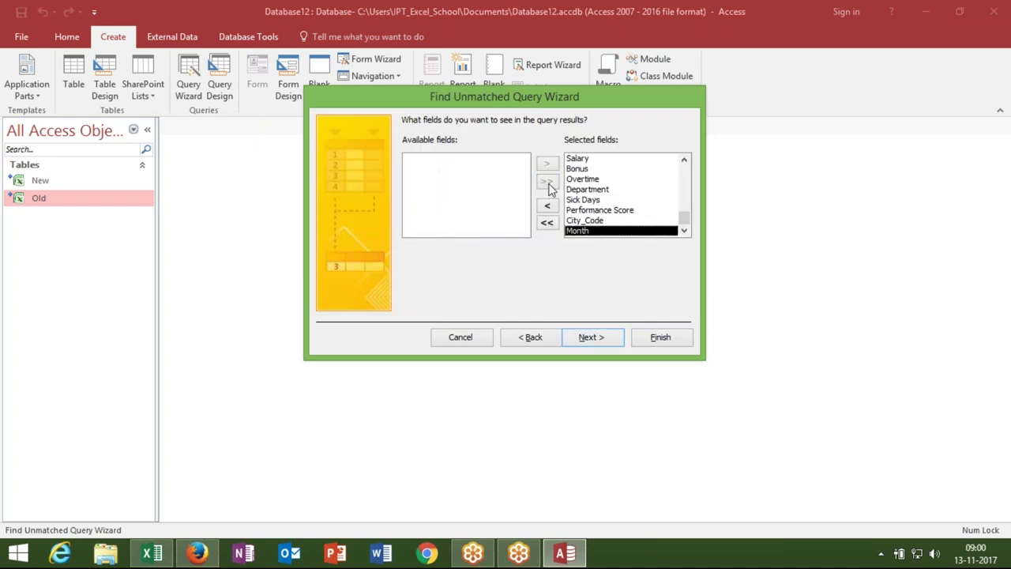
{"action": "left_click", "coordinate": [591, 336]}
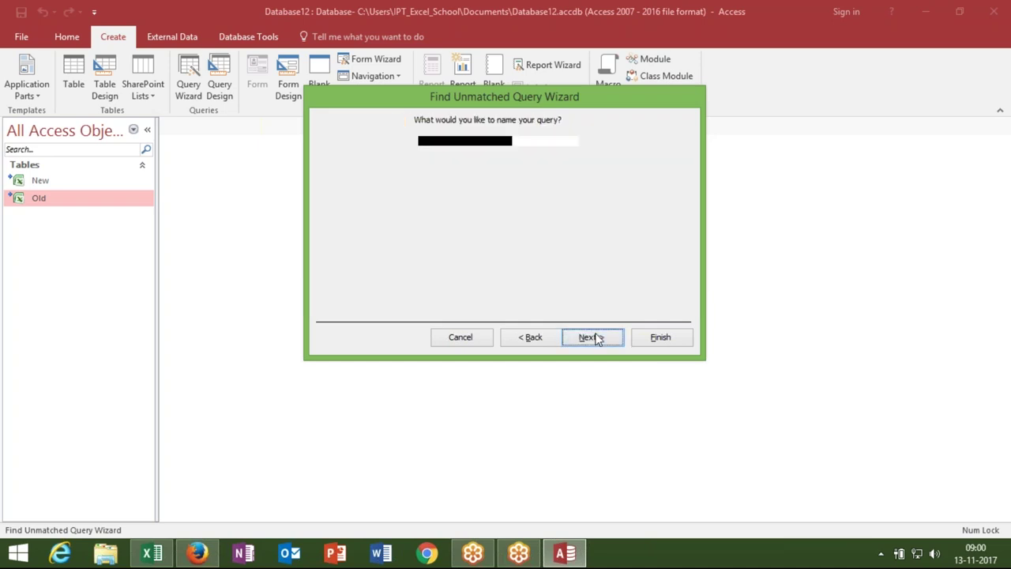
{"action": "left_click", "coordinate": [646, 342]}
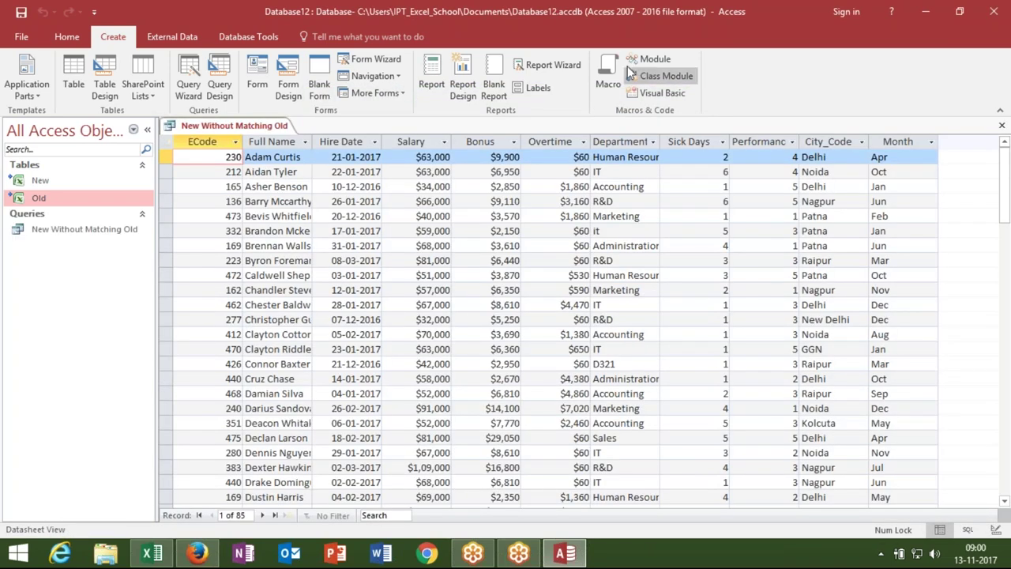
{"action": "double_click", "coordinate": [617, 11]}
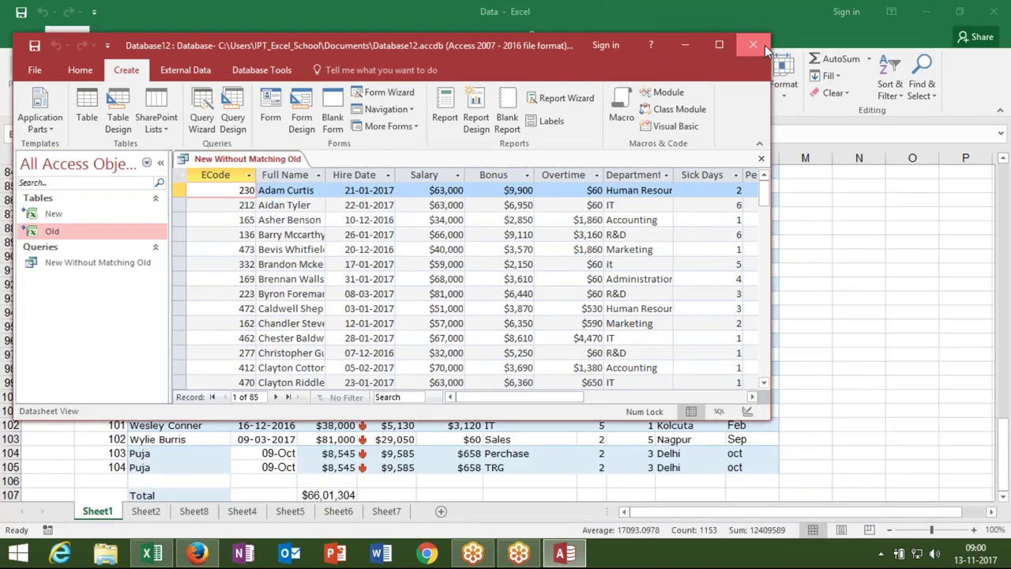
Close Access and open the recent md workbook in Excel
{"action": "left_click", "coordinate": [765, 45]}
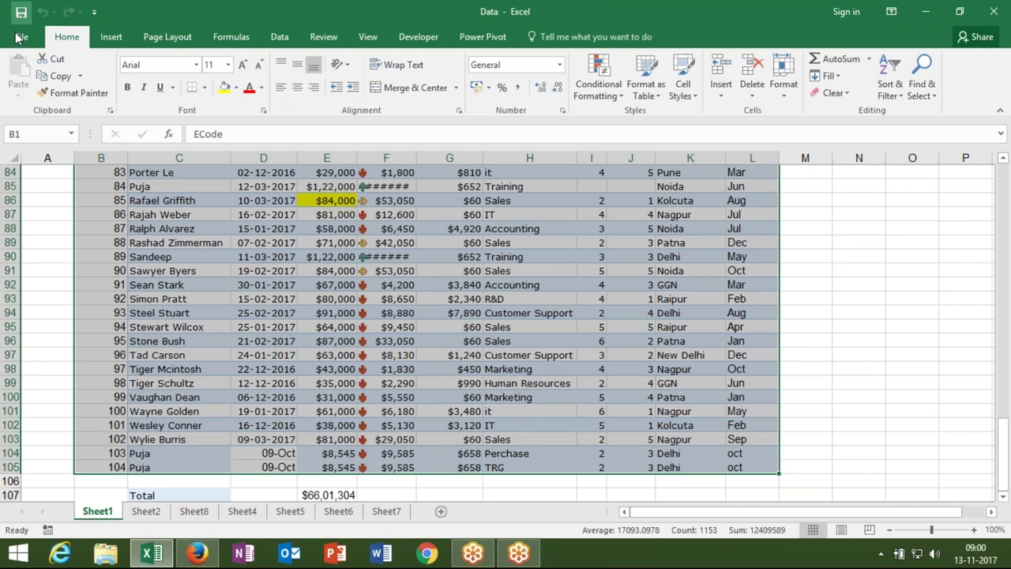
{"action": "left_click", "coordinate": [16, 37]}
{"action": "left_click", "coordinate": [16, 36]}
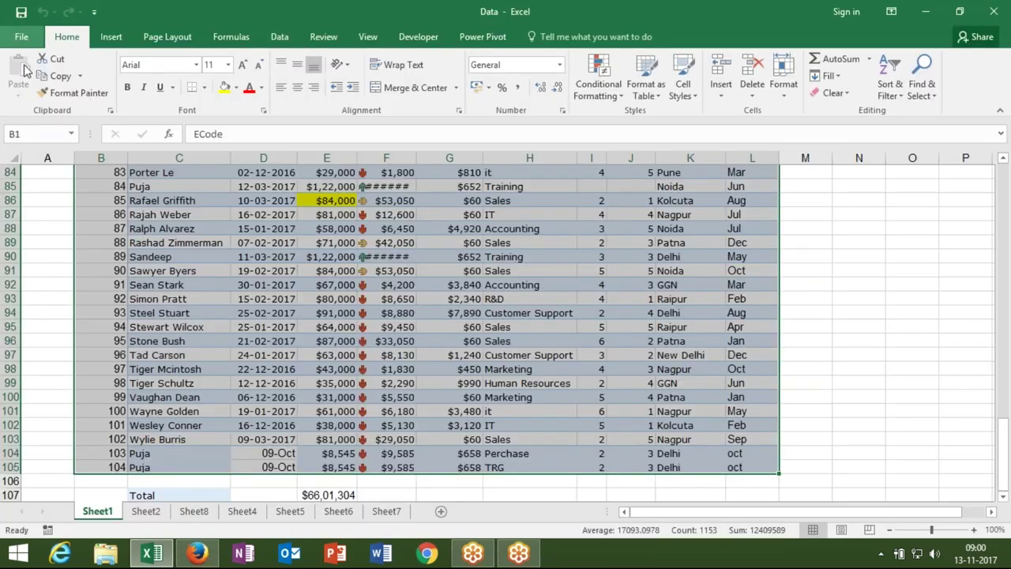
{"action": "left_click", "coordinate": [22, 38]}
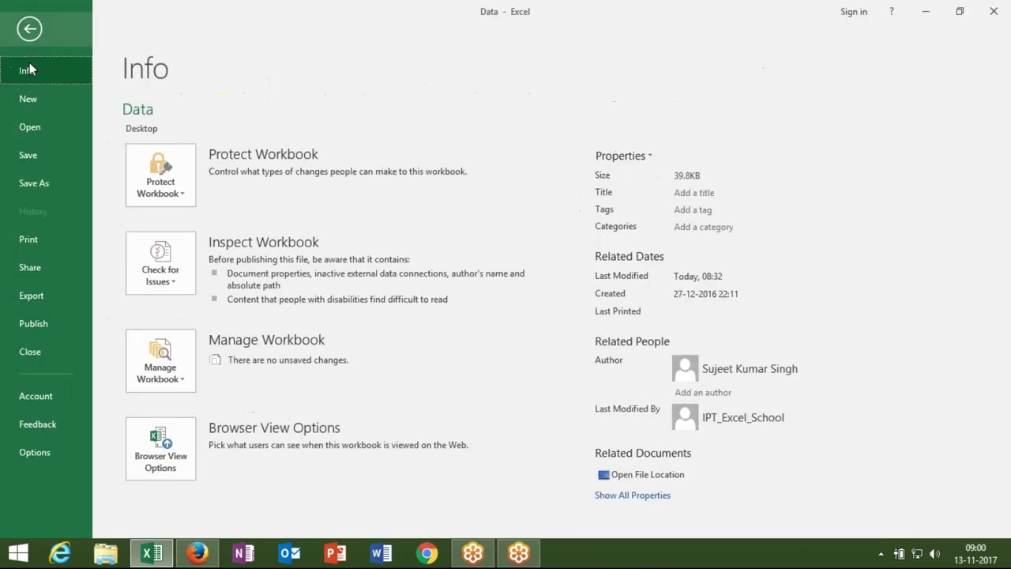
{"action": "left_click", "coordinate": [38, 120]}
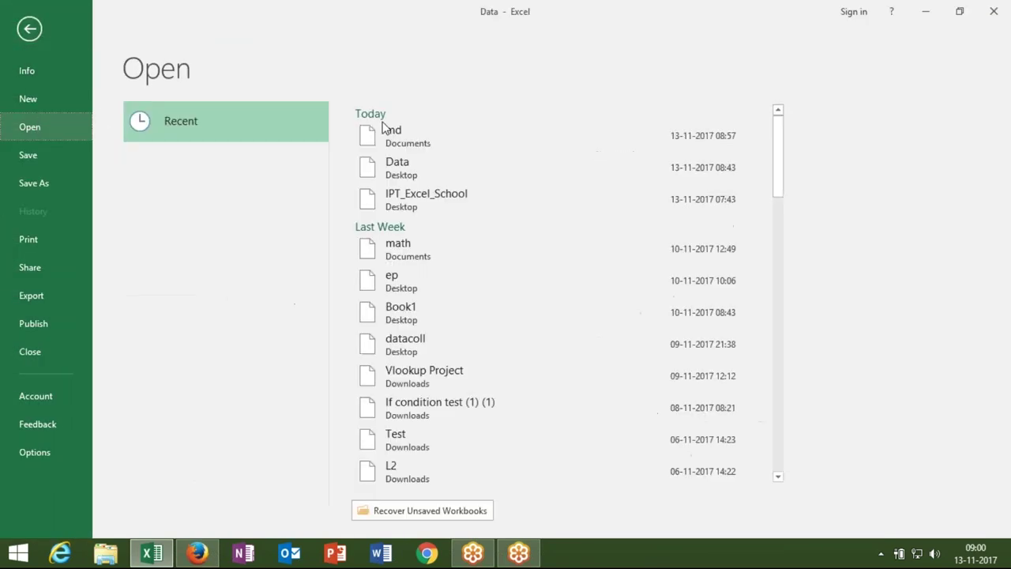
{"action": "left_click", "coordinate": [419, 141]}
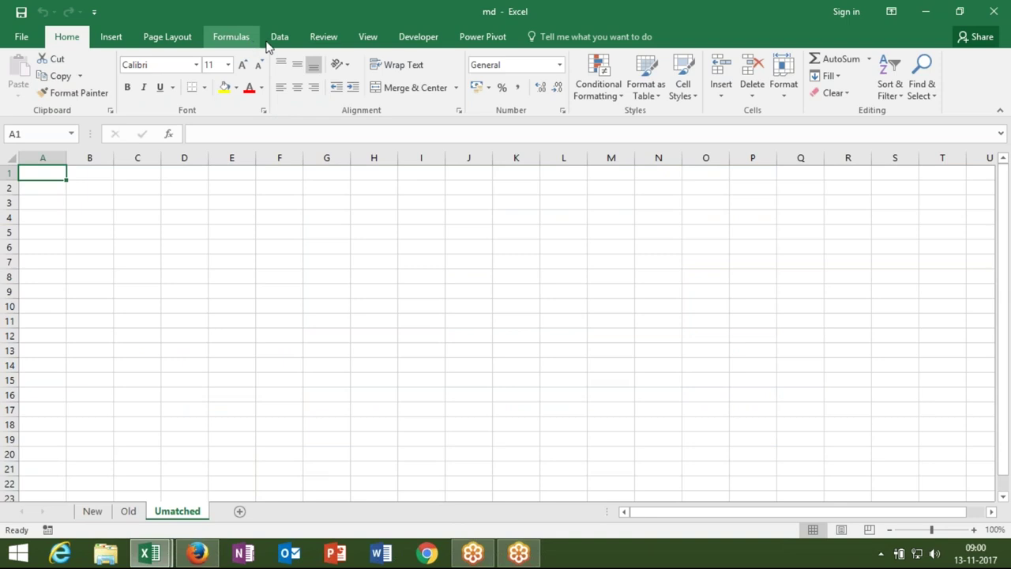
Import Database12 from Documents into the Umatched sheet as a table at $A$1
{"action": "left_click", "coordinate": [269, 43]}
{"action": "left_click", "coordinate": [46, 60]}
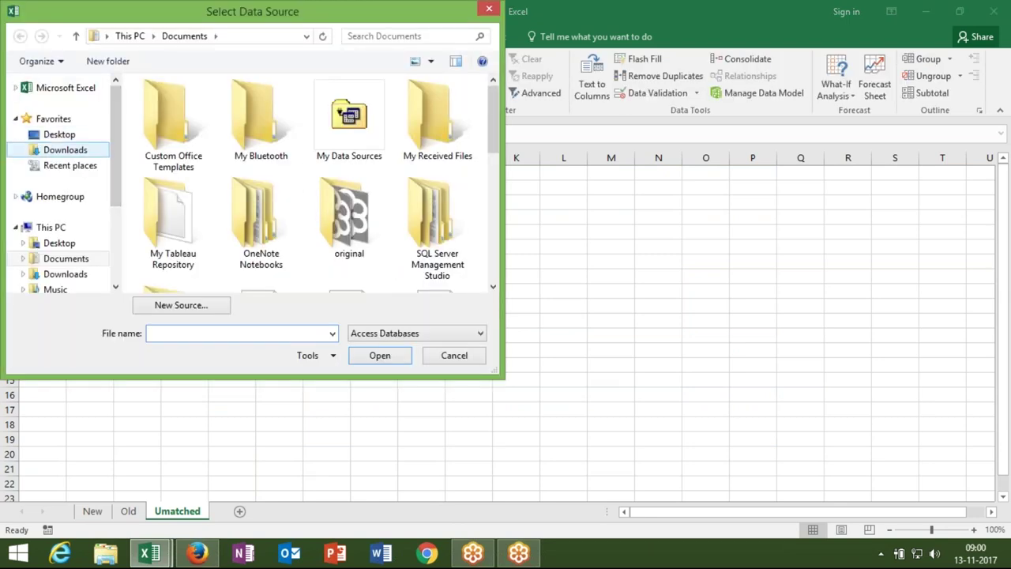
{"action": "left_click", "coordinate": [68, 151]}
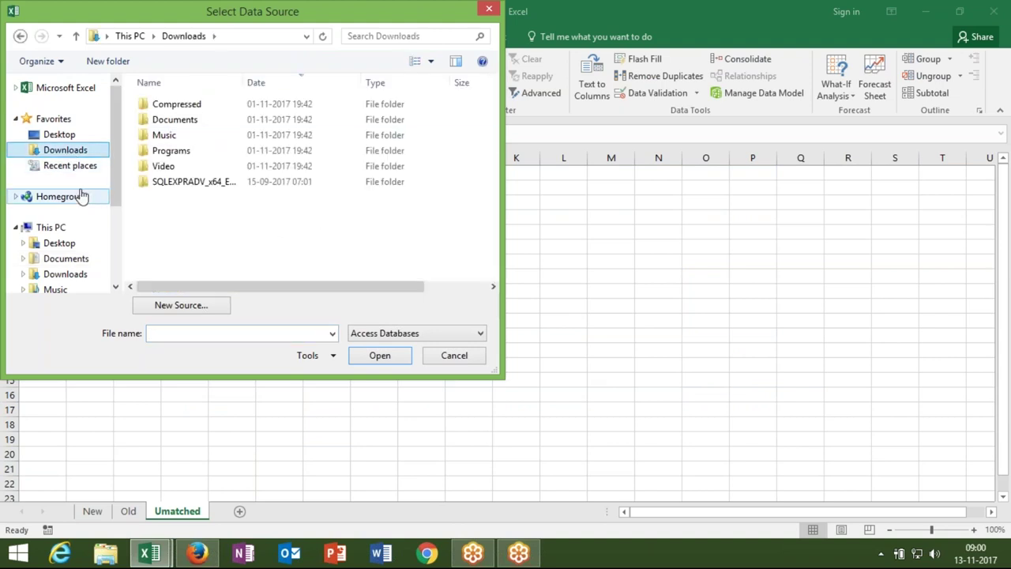
{"action": "left_click", "coordinate": [72, 261]}
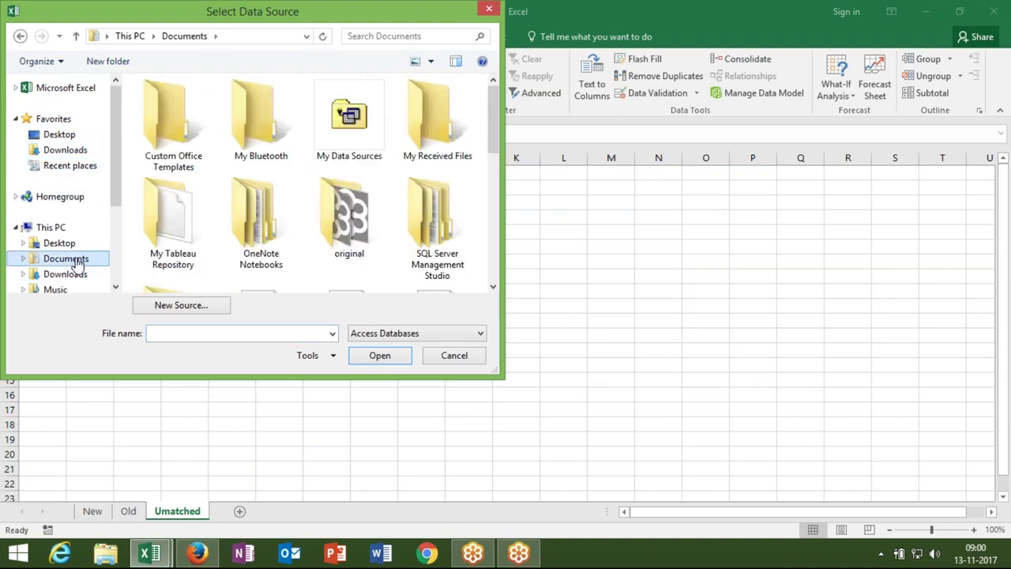
{"action": "left_click_drag", "start_coordinate": [494, 142], "coordinate": [491, 257]}
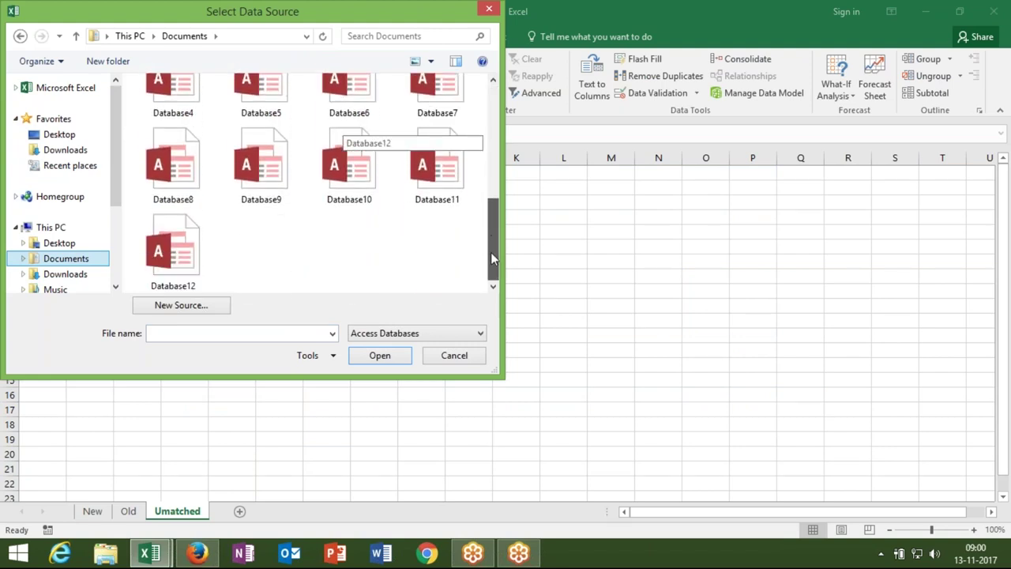
{"action": "left_click", "coordinate": [184, 246]}
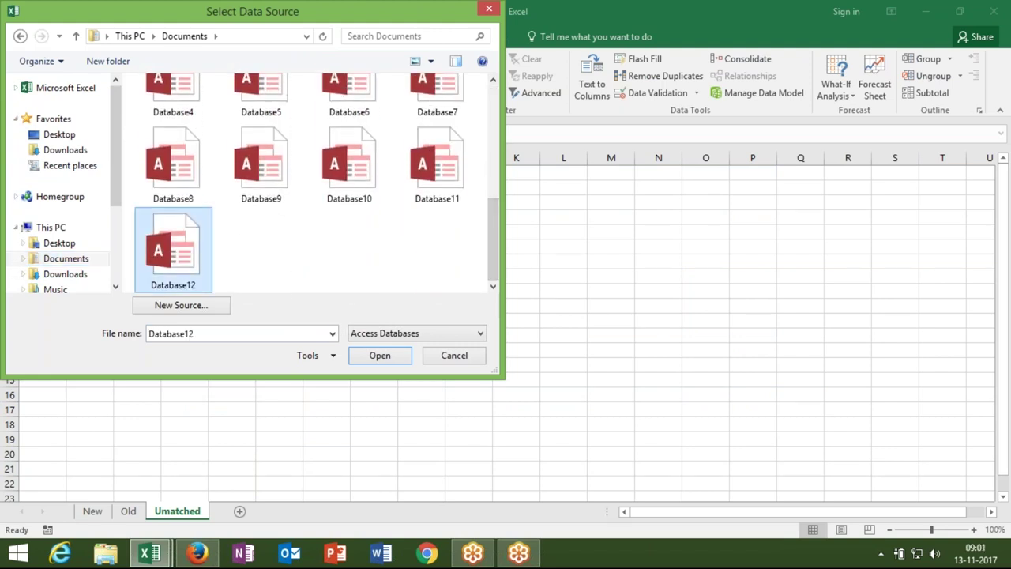
{"action": "left_click", "coordinate": [387, 360]}
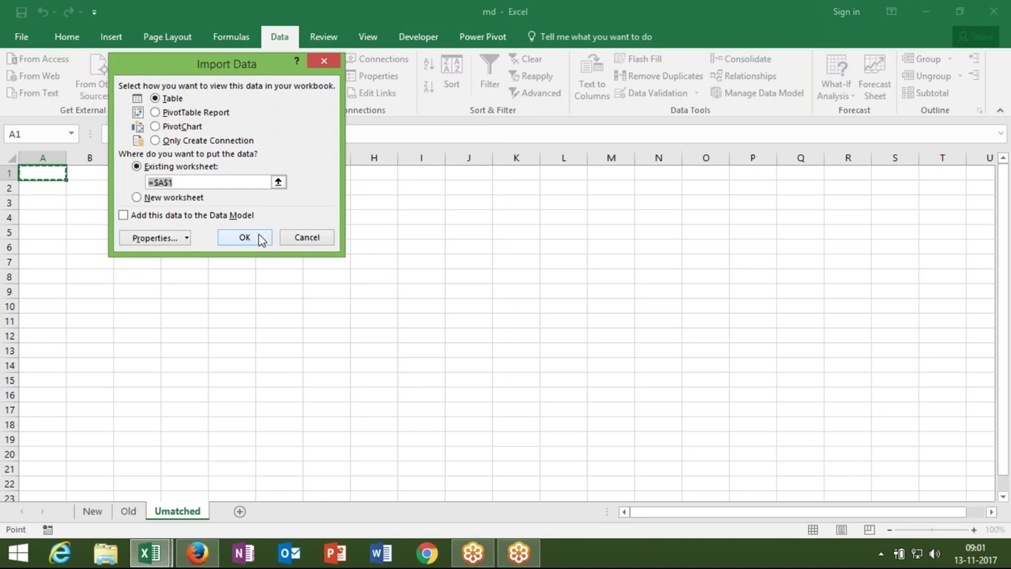
{"action": "left_click", "coordinate": [260, 239]}
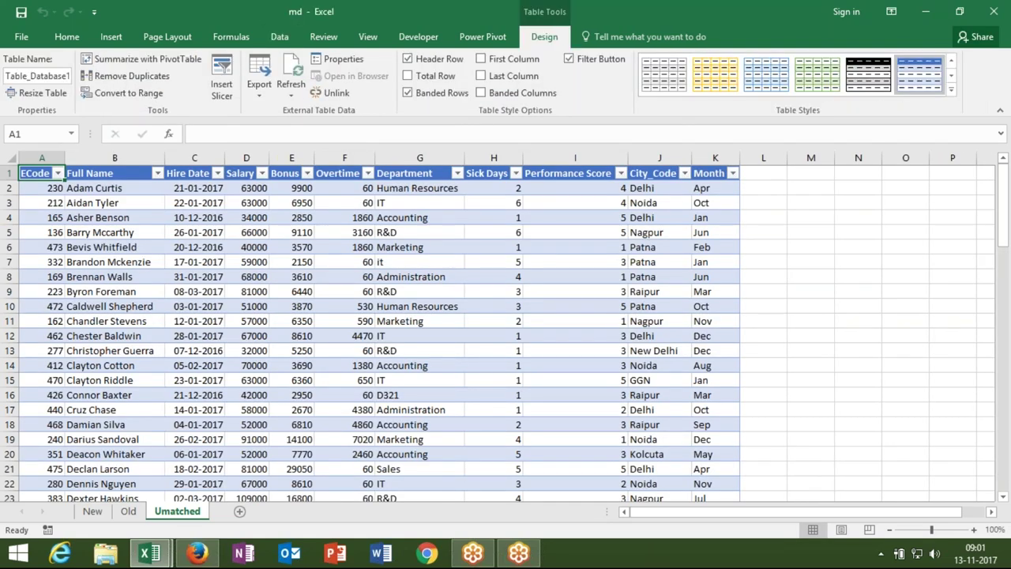
Enter 230 as the last ECode in cell A105 of the Old sheet
{"action": "left_click", "coordinate": [129, 512]}
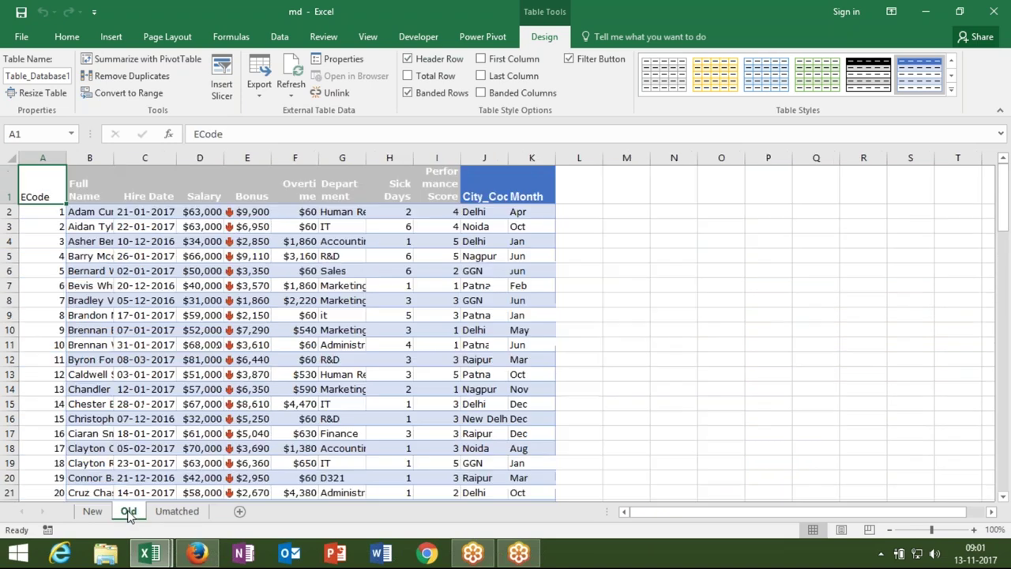
{"action": "left_click", "coordinate": [186, 511]}
{"action": "left_click", "coordinate": [54, 188]}
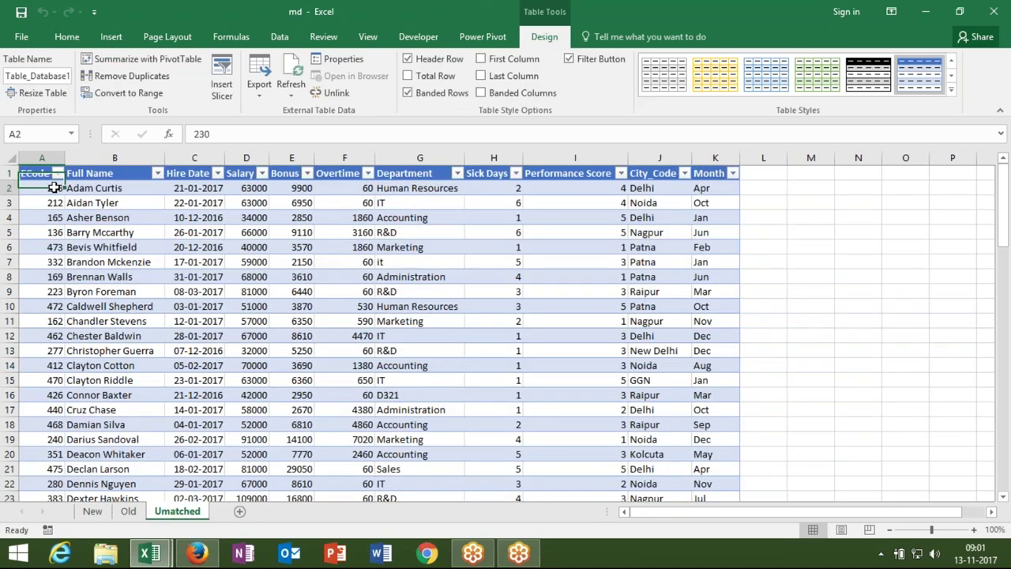
{"action": "left_click", "coordinate": [129, 511]}
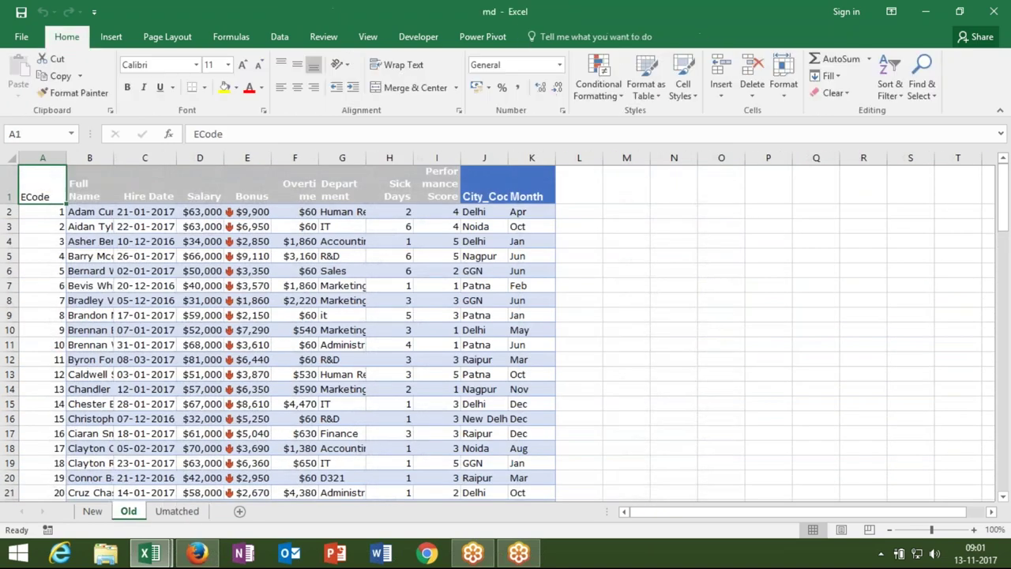
{"action": "key", "text": "Left"}
{"action": "key", "text": "ctrl+Down"}
{"action": "type", "text": "203"}
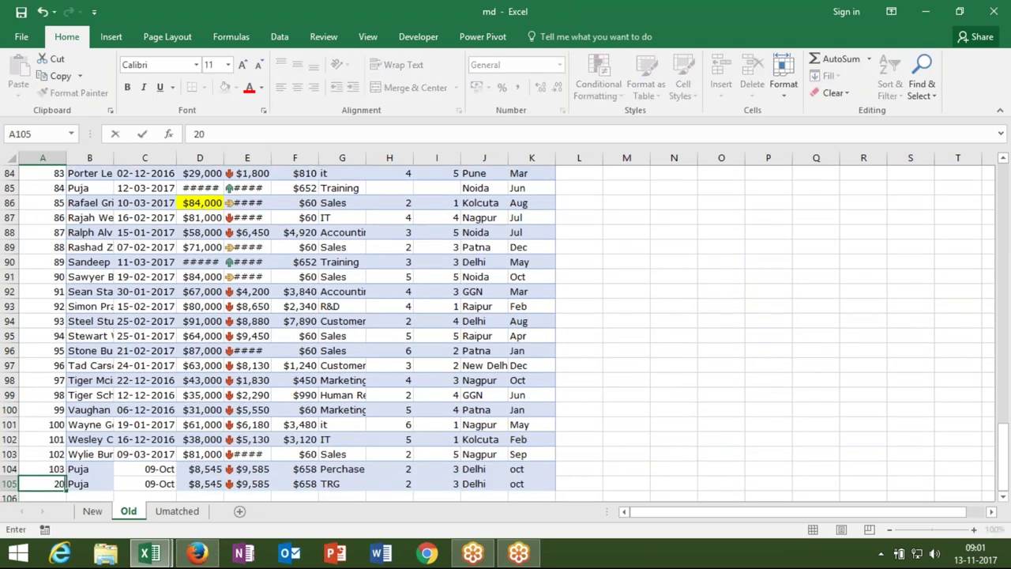
{"action": "key", "text": "BackSpace"}
{"action": "key", "text": "BackSpace"}
{"action": "type", "text": "30"}
{"action": "key", "text": "ctrl+Return"}
{"action": "key", "text": "Return"}
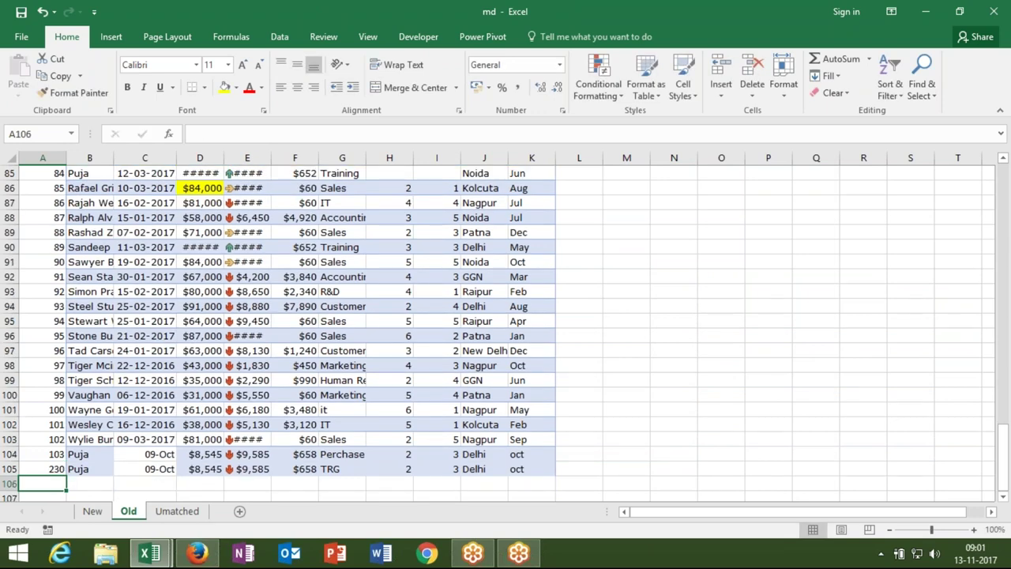
Refresh the Umatched table so ECode 230 drops out, leaving 212 first
{"action": "left_click", "coordinate": [161, 516]}
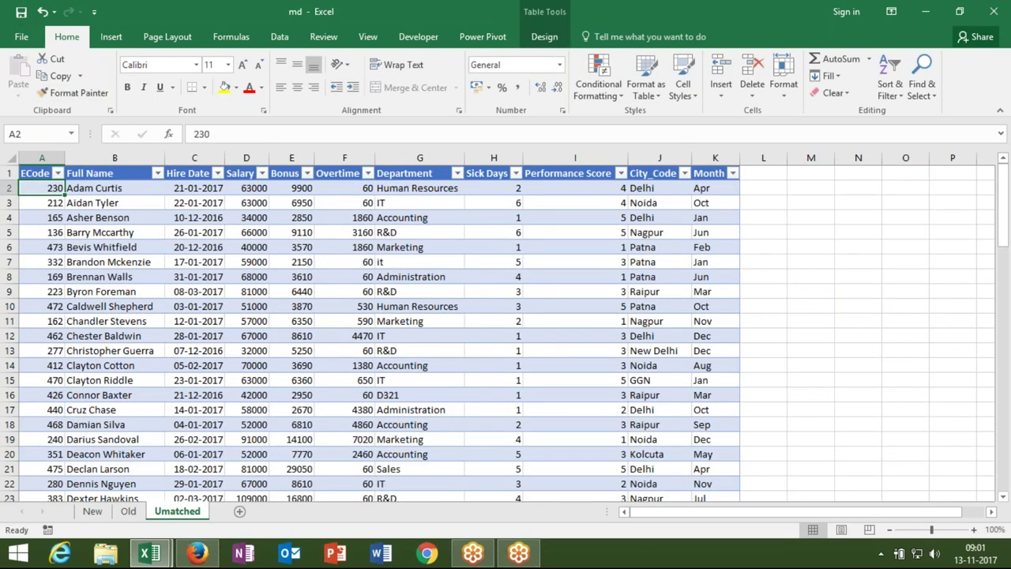
{"action": "left_click", "coordinate": [144, 242]}
{"action": "right_click", "coordinate": [144, 242]}
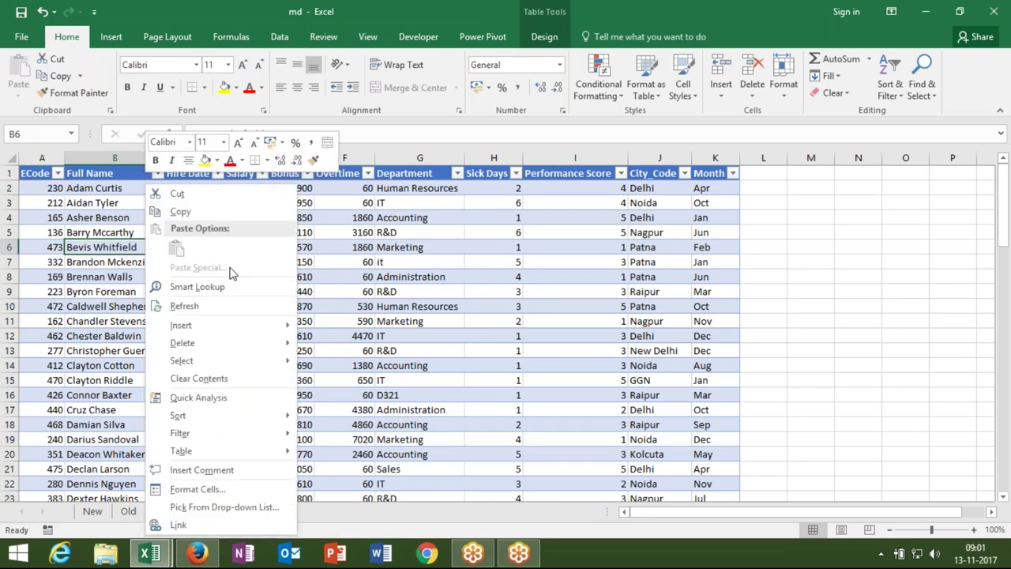
{"action": "left_click", "coordinate": [210, 314]}
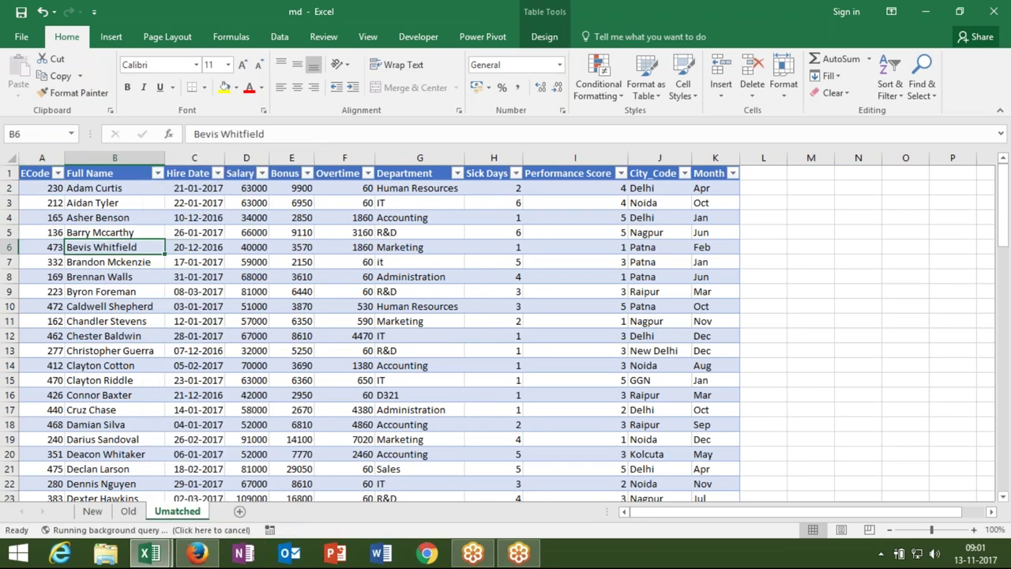
{"action": "left_click", "coordinate": [52, 187]}
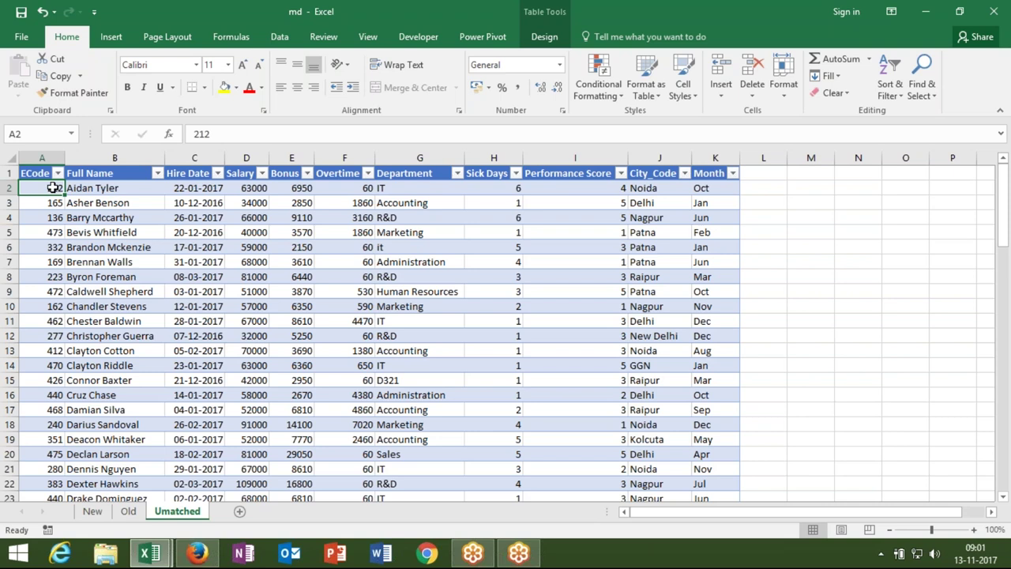
AutoFit the Old sheet's Full Name (B) and Salary (D) columns, then minimize Excel with Win+D
{"action": "key", "text": "Down"}
{"action": "key", "text": "Down"}
{"action": "key", "text": "Down"}
{"action": "key", "text": "Down"}
{"action": "key", "text": "Down"}
{"action": "key", "text": "Down"}
{"action": "key", "text": "Down"}
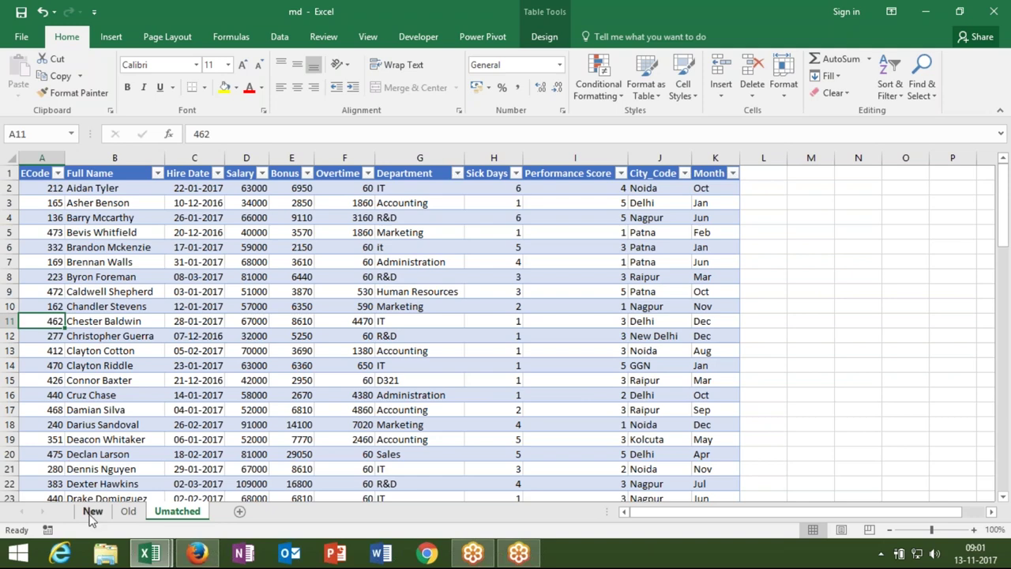
{"action": "left_click", "coordinate": [92, 514]}
{"action": "left_click", "coordinate": [128, 512]}
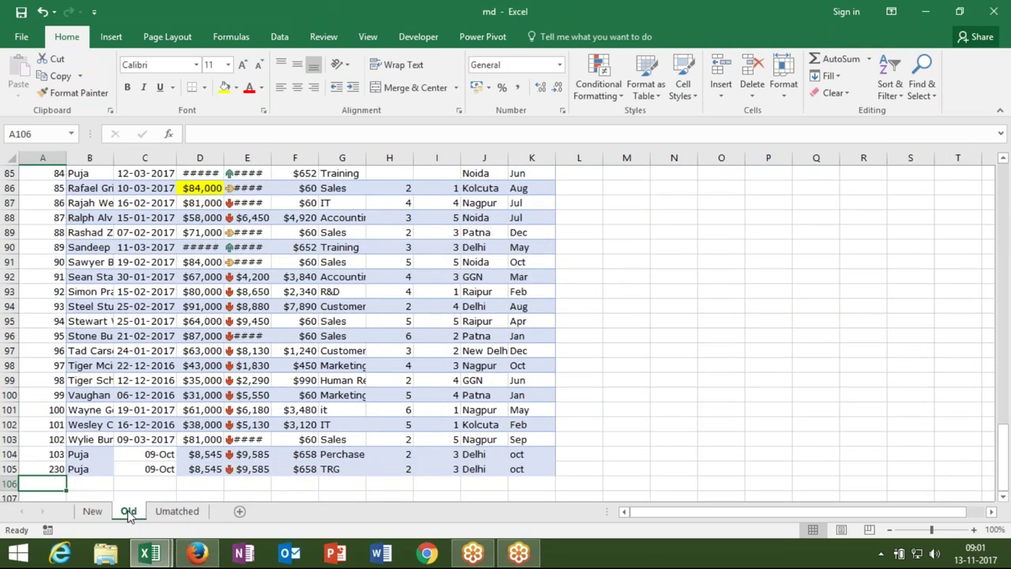
{"action": "double_click", "coordinate": [113, 158]}
{"action": "left_click_drag", "start_coordinate": [233, 162], "coordinate": [233, 162]}
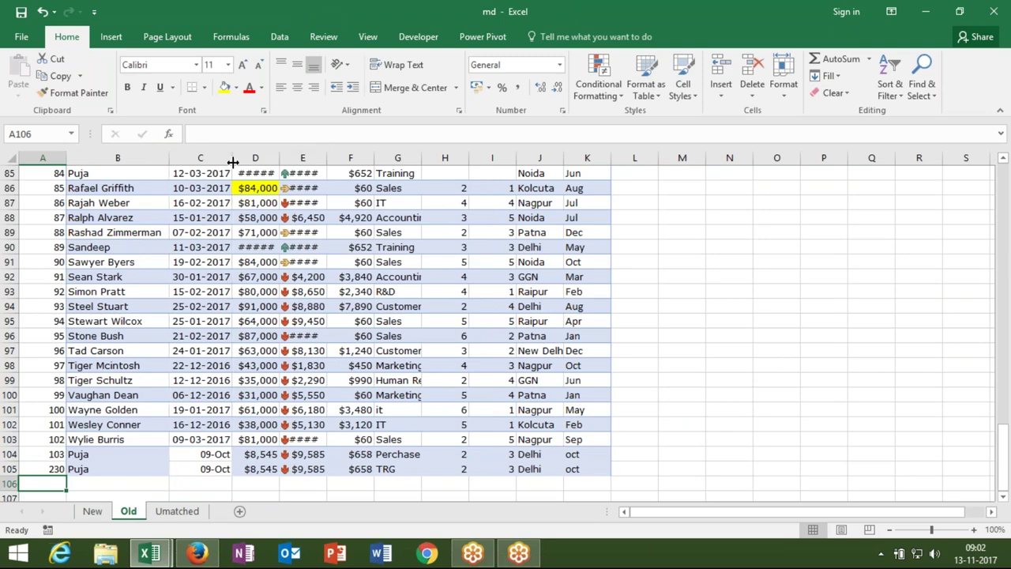
{"action": "double_click", "coordinate": [280, 158]}
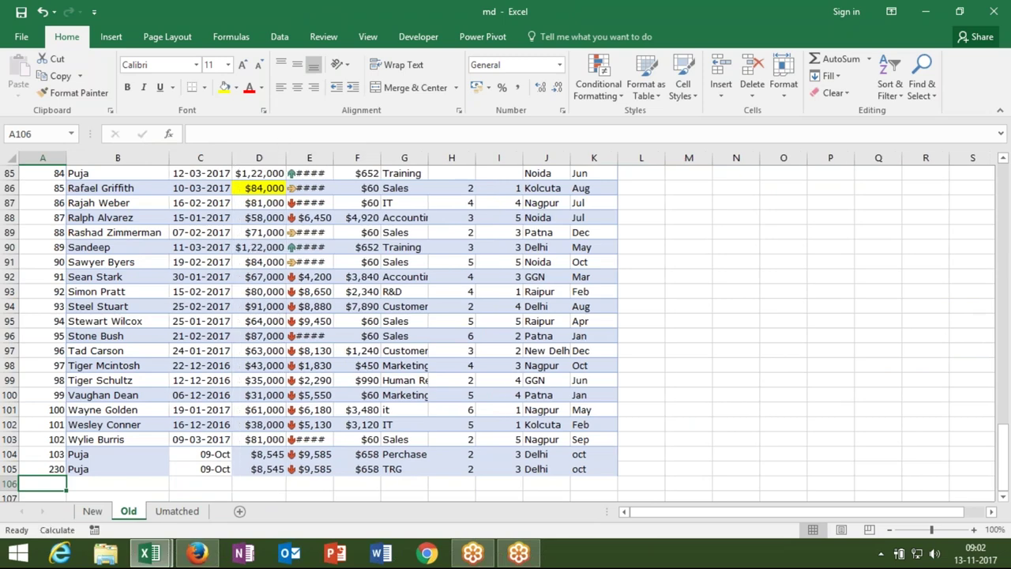
{"action": "left_click", "coordinate": [332, 158]}
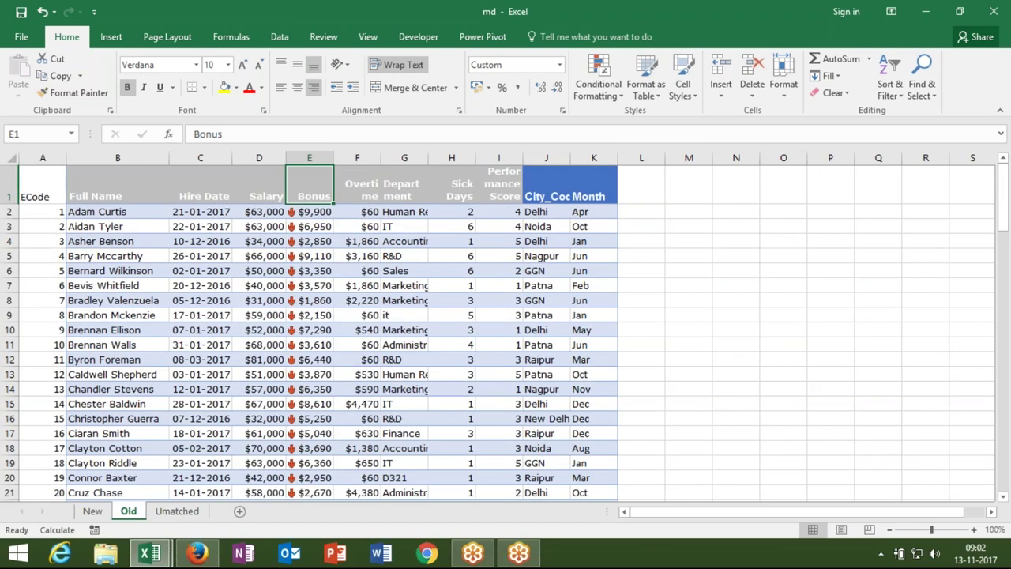
{"action": "key", "text": "super+d"}
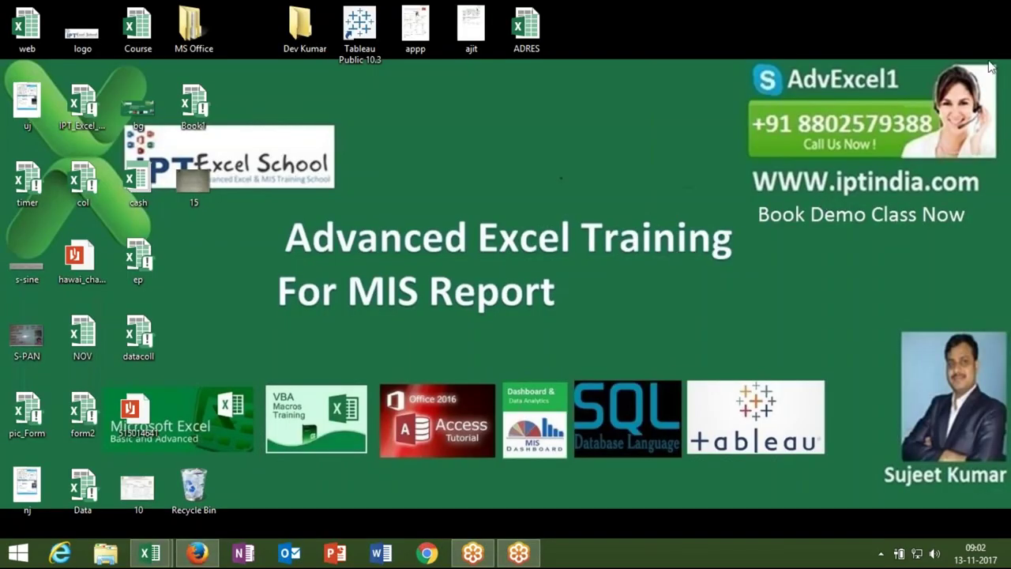